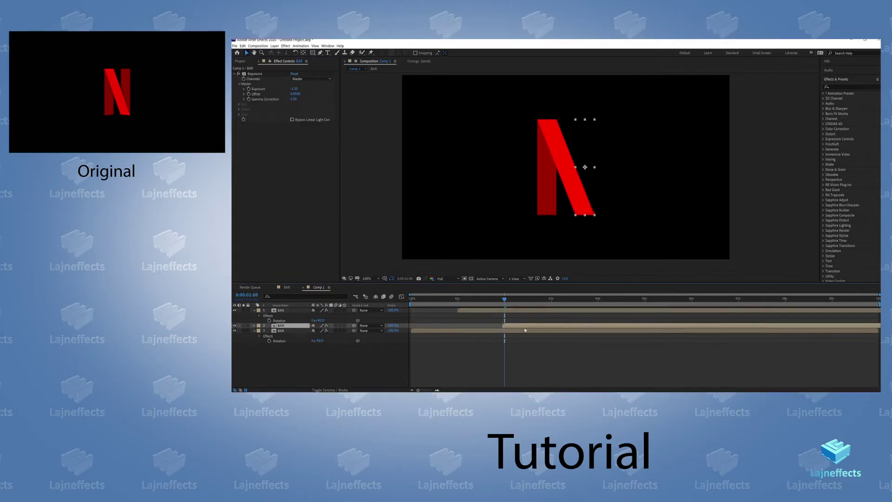
left_click_drag(624, 299, 702, 302)
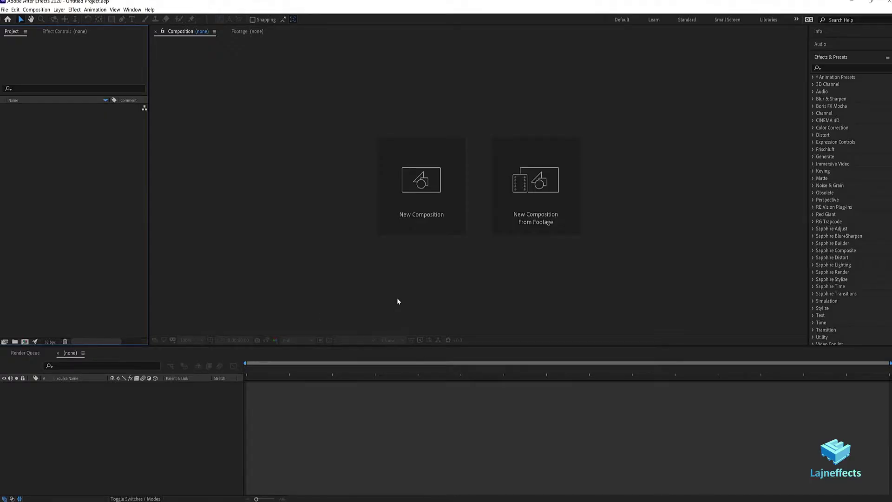
Create a composition named BAR, 2000 x 400 px, 25 fps, 10 seconds long, with a black background
left_click(421, 181)
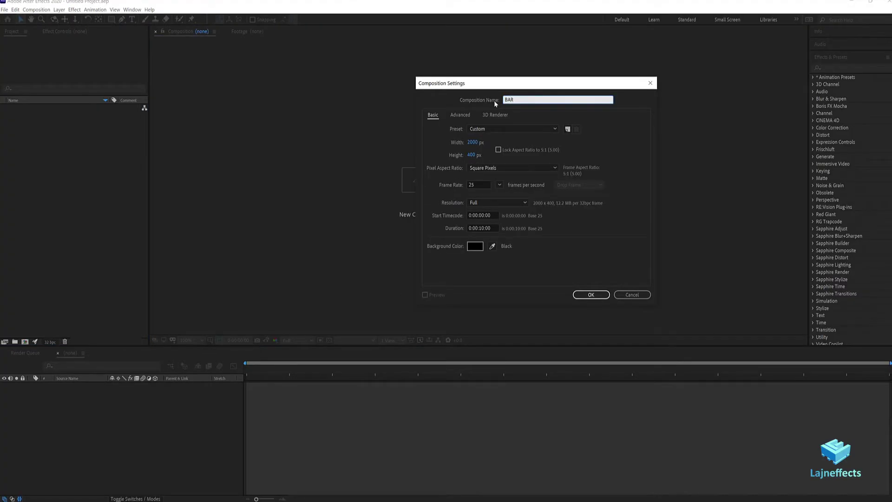
left_click(591, 295)
Add a red solid layer with colour FF0000 to the BAR composition
right_click(388, 421)
mouse_move(405, 423)
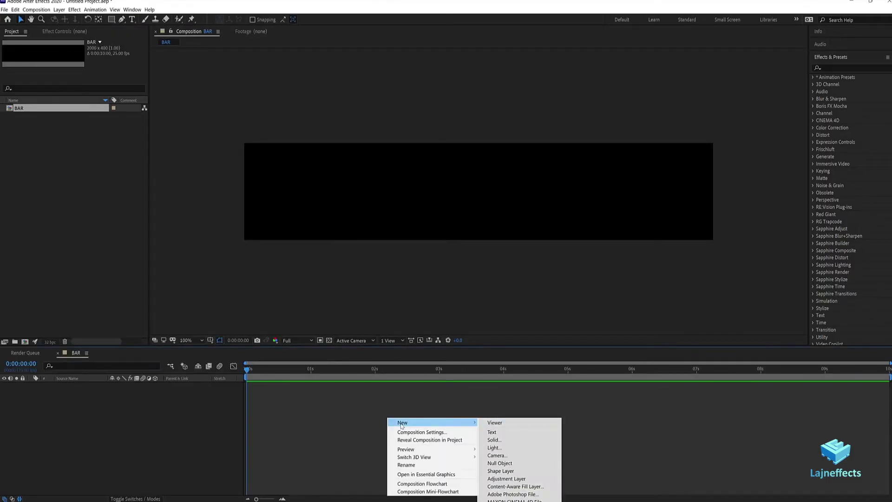
left_click(502, 441)
left_click(430, 318)
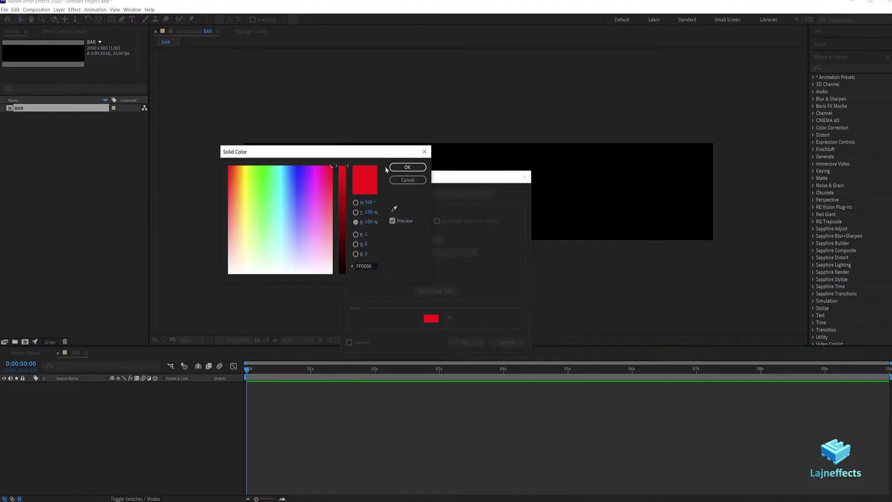
left_click(408, 167)
left_click(465, 342)
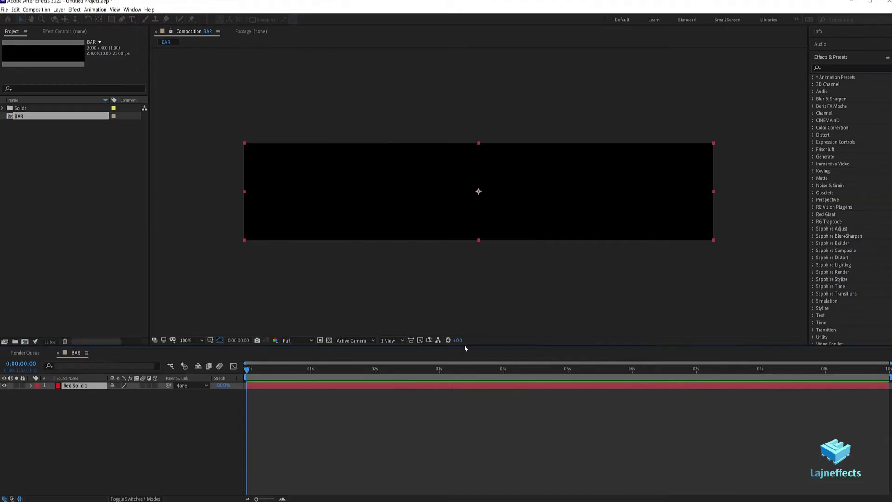
Apply the Linear Wipe effect to the red solid and set its Wipe Angle to -90°
right_click(330, 385)
mouse_move(353, 289)
mouse_move(515, 500)
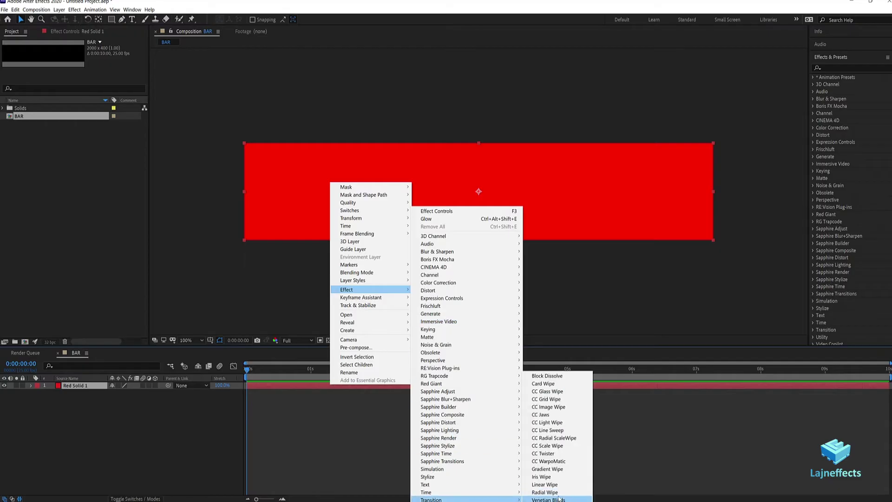
left_click(544, 484)
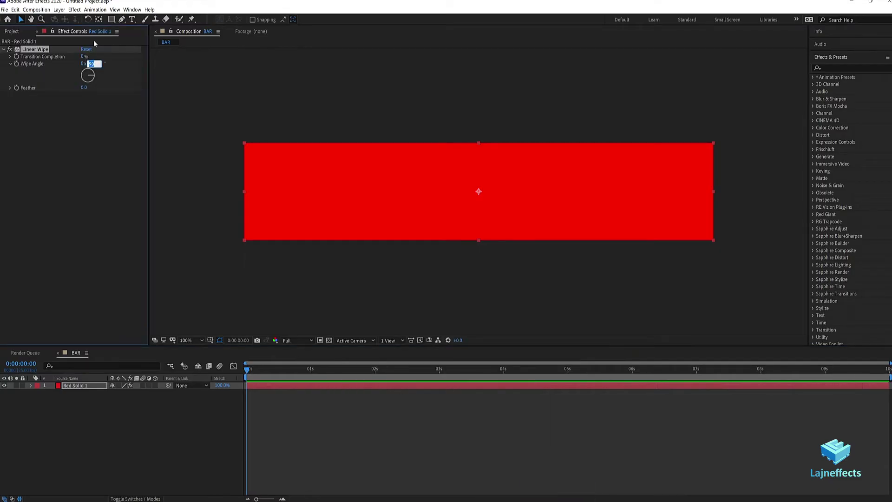
left_click(60, 122)
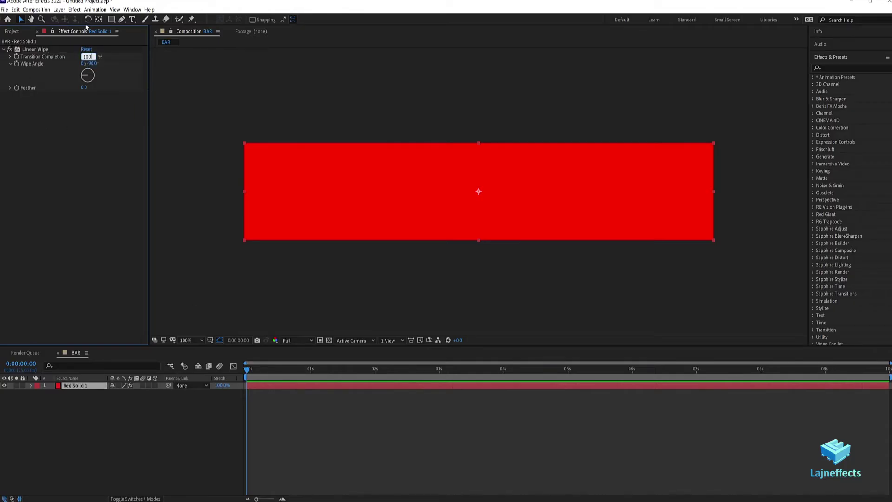
Keyframe the Linear Wipe's Transition Completion at 100% at the start of the timeline and 0% at 1 second
type("100")
key("Return")
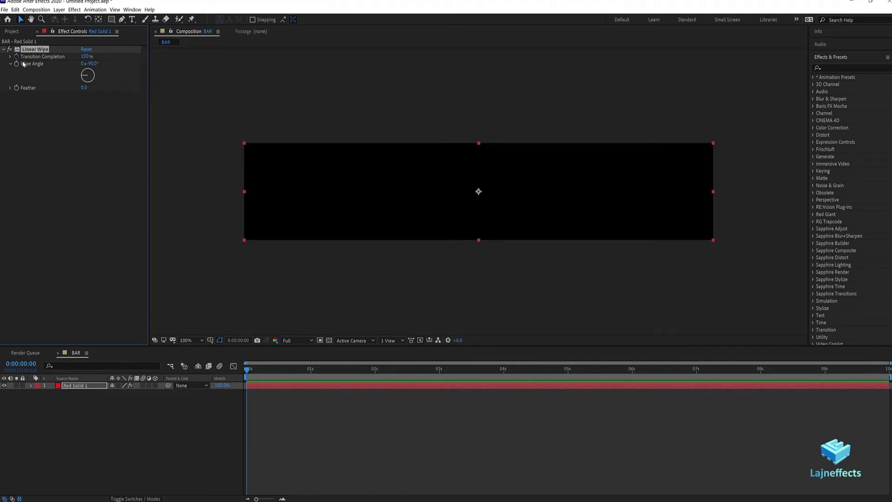
left_click(309, 370)
left_click(85, 56)
type("0")
key("Return")
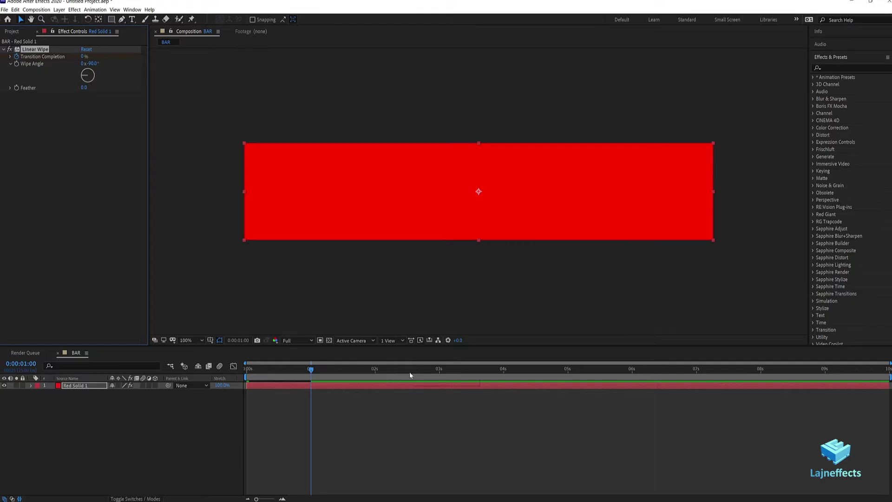
Add Transition Completion keyframes of 0% at 5 seconds and 100% at 6 seconds
left_click(568, 370)
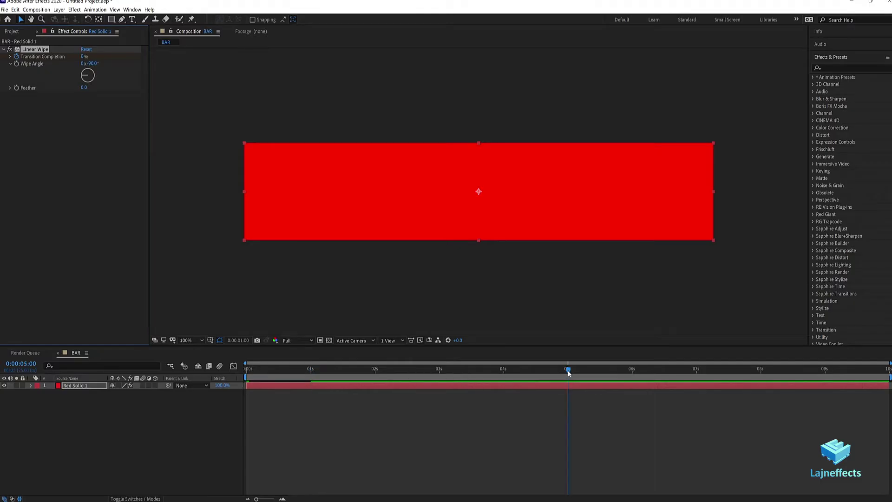
mouse_move(85, 56)
left_mouse_down()
mouse_move(98, 56)
mouse_move(75, 56)
left_mouse_up()
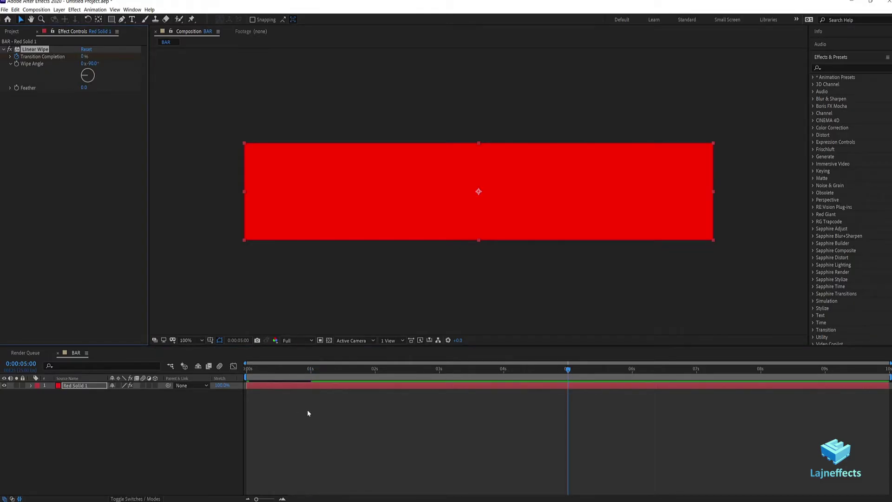
key("u")
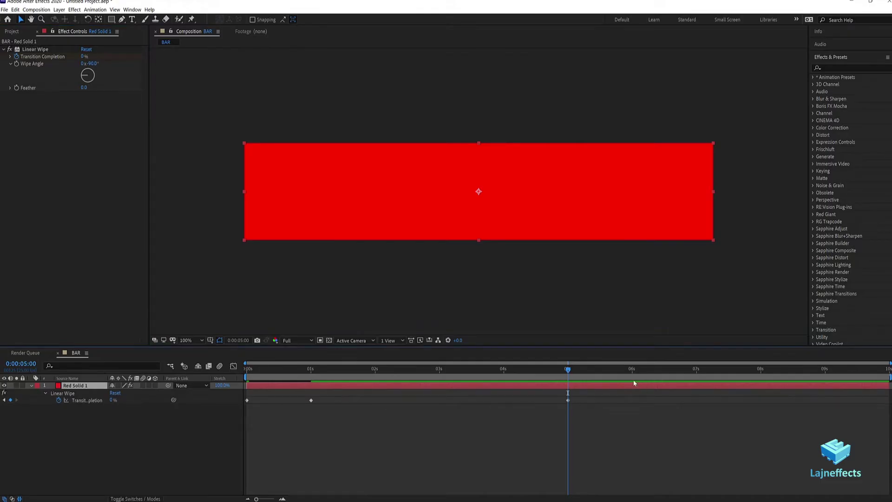
left_click(632, 369)
left_click_drag(85, 56, 120, 57)
left_click(438, 431)
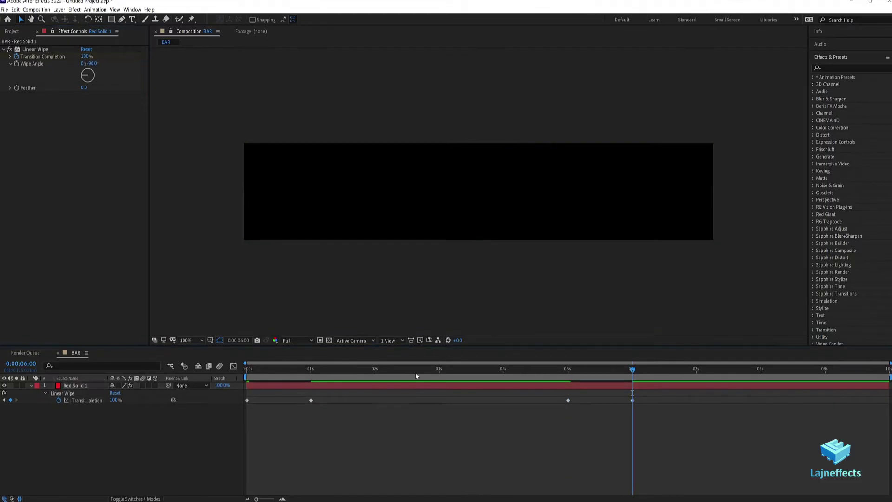
Preview the wipe and set the Linear Wipe's Feather to 1000 at 0:00:05:10
left_click(326, 369)
key("space")
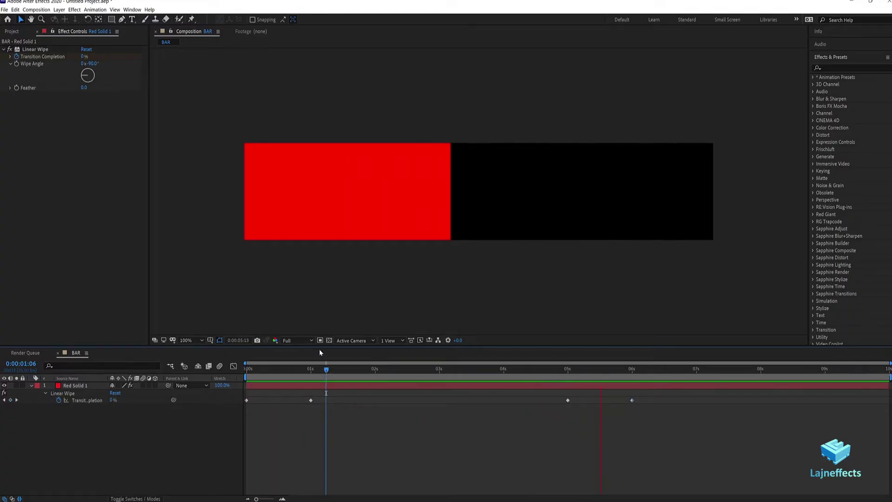
left_click(342, 370)
left_click_drag(343, 369, 594, 369)
left_click_drag(82, 93, 417, 93)
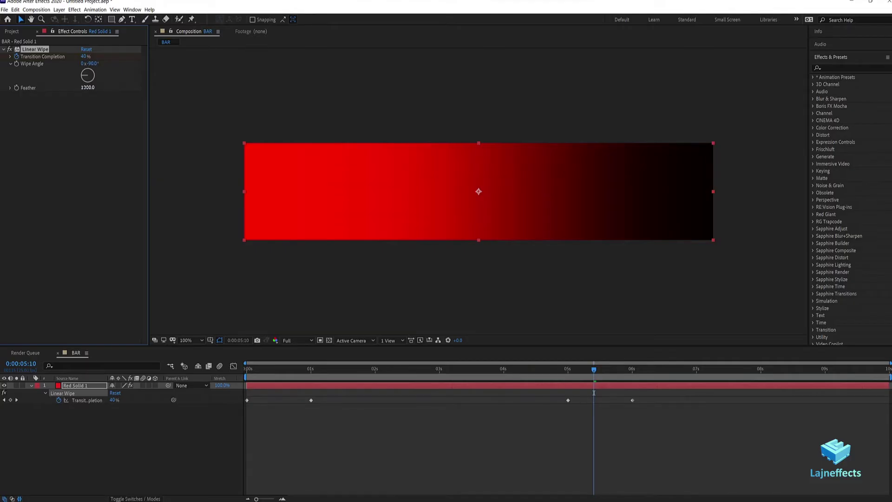
key("space")
Enable keyframing for the Linear Wipe's Feather, set it to 0 at 0:00:02:15 and play back the animation
left_click_drag(516, 368, 416, 370)
left_click(22, 95)
left_click(415, 375)
left_click(86, 87)
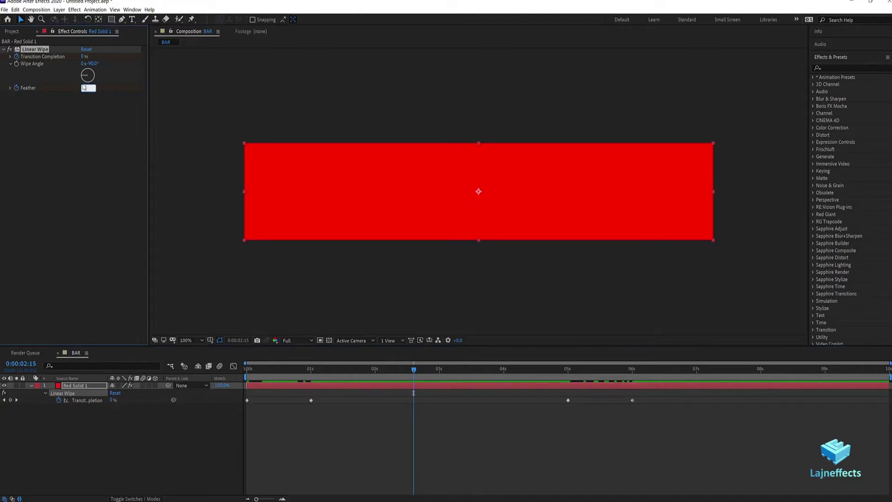
left_click(391, 453)
key("space")
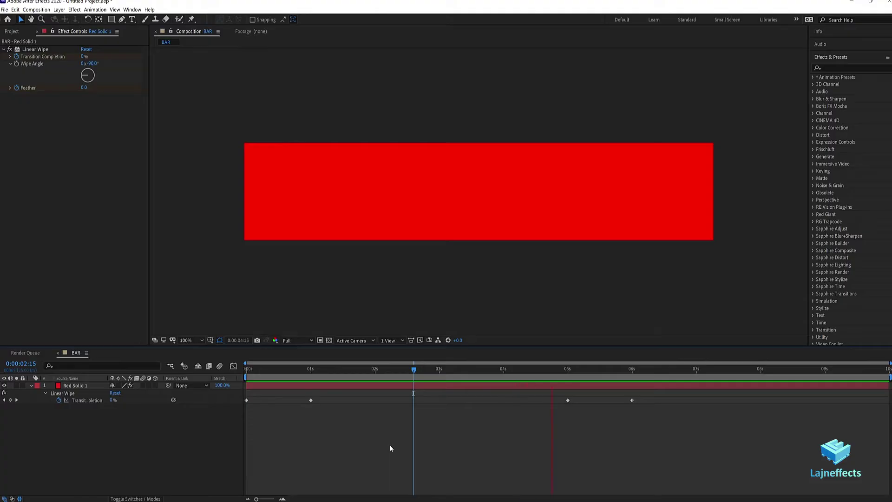
key("space")
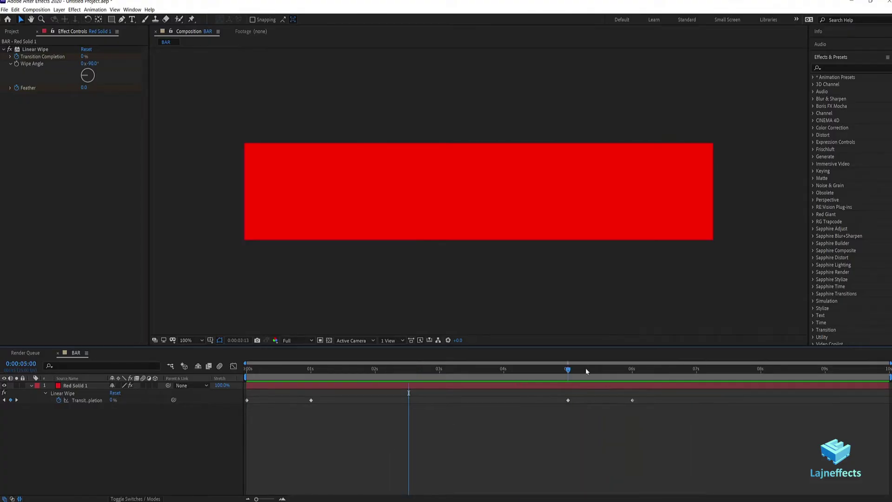
Apply the Block Dissolve effect to the red solid while viewing the fading part of the wipe
left_click(587, 370)
left_click(576, 385)
right_click(71, 219)
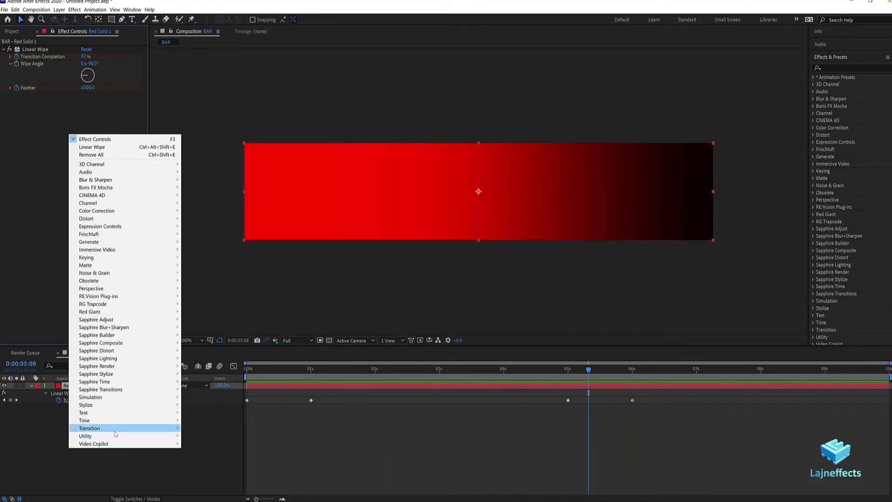
mouse_move(115, 434)
left_click(204, 309)
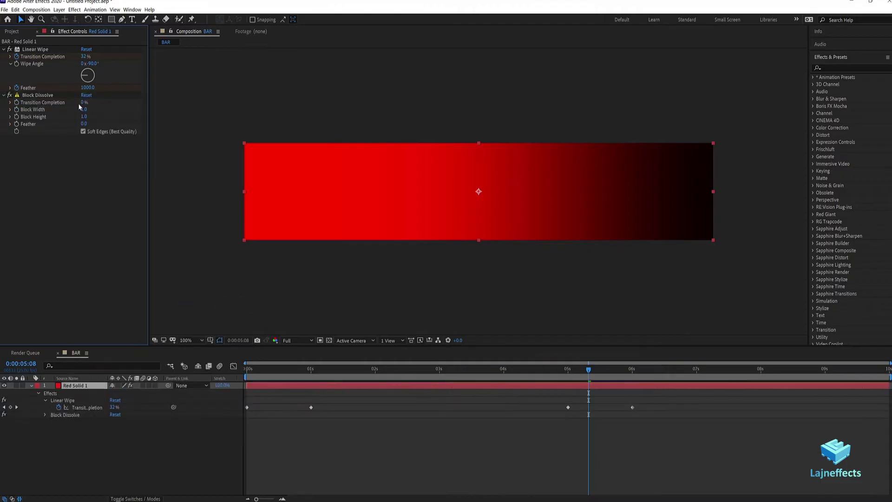
Set Block Dissolve's Transition Completion to 75%, Block Width to 2500 and Block Height to 5, and preview the streaks
left_click(83, 104)
type("75")
key("Return")
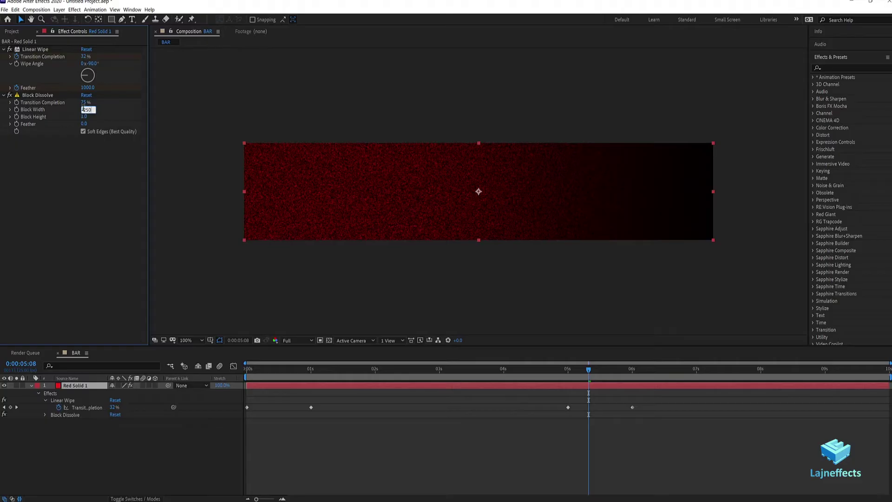
type("2500")
key("Return")
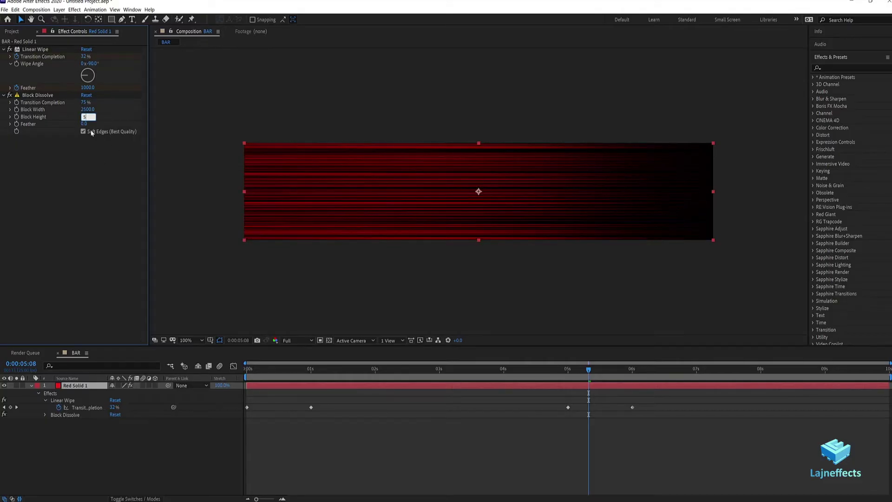
type("5")
key("Return")
left_click(428, 445)
key("space")
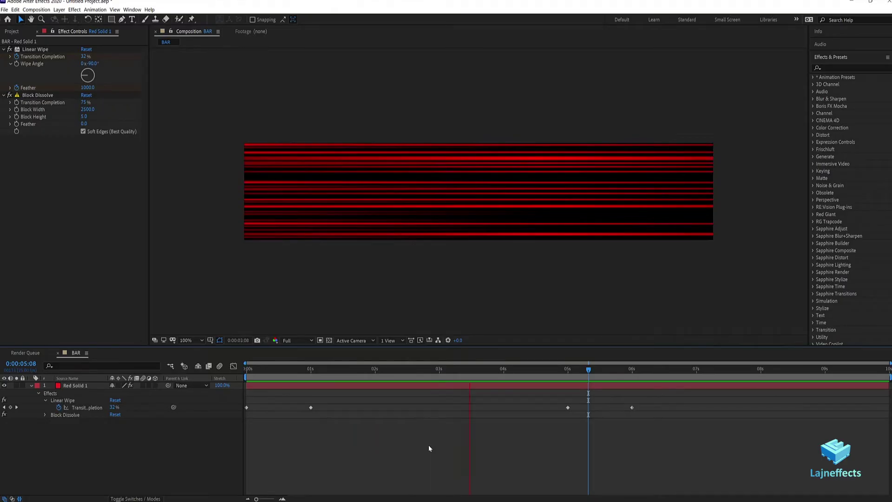
left_click(501, 370)
left_click(613, 369)
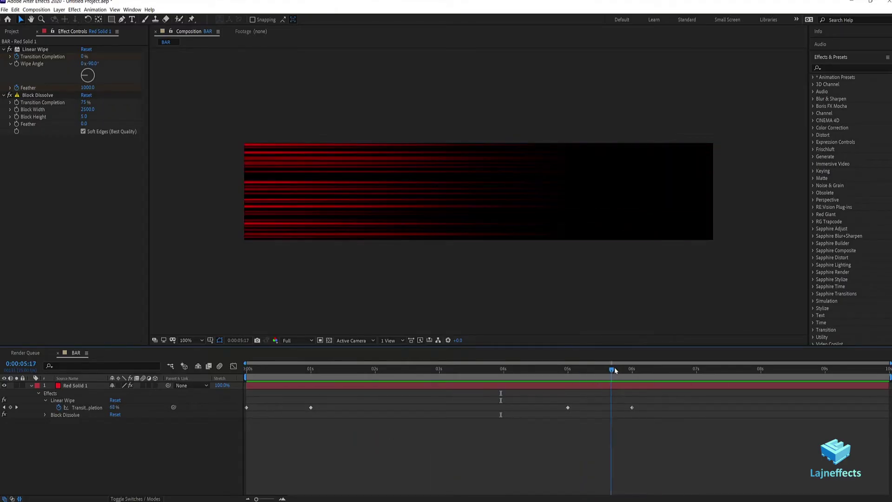
Duplicate the red solid layer and select the upper copy
left_click(381, 387)
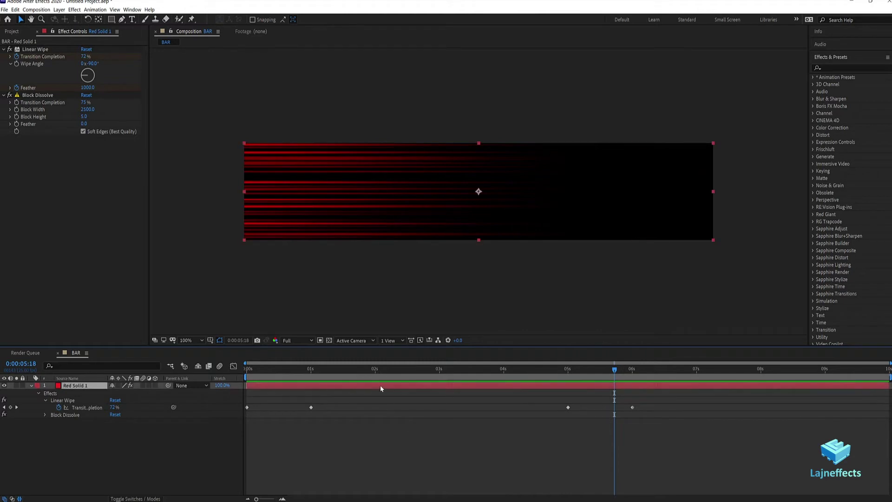
key("ctrl+d")
left_click(332, 414)
left_click(315, 388)
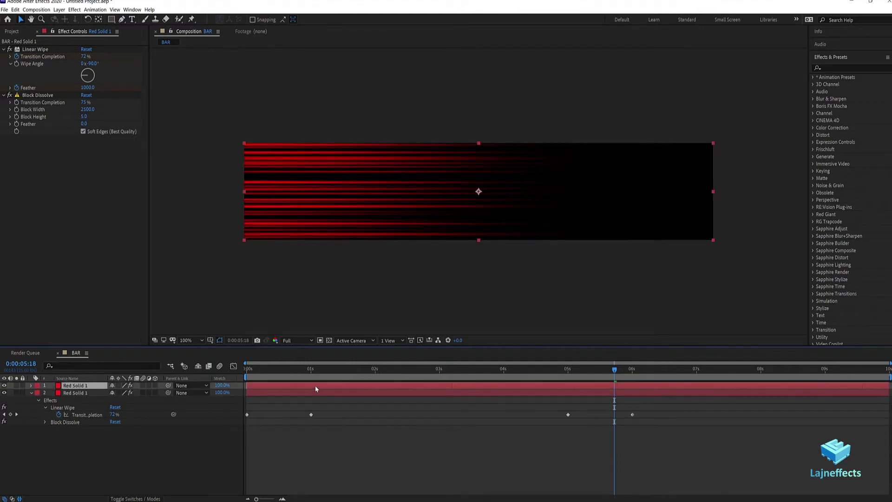
Apply a Fill effect to the duplicated solid and set its colour to orange FF6F00
right_click(97, 208)
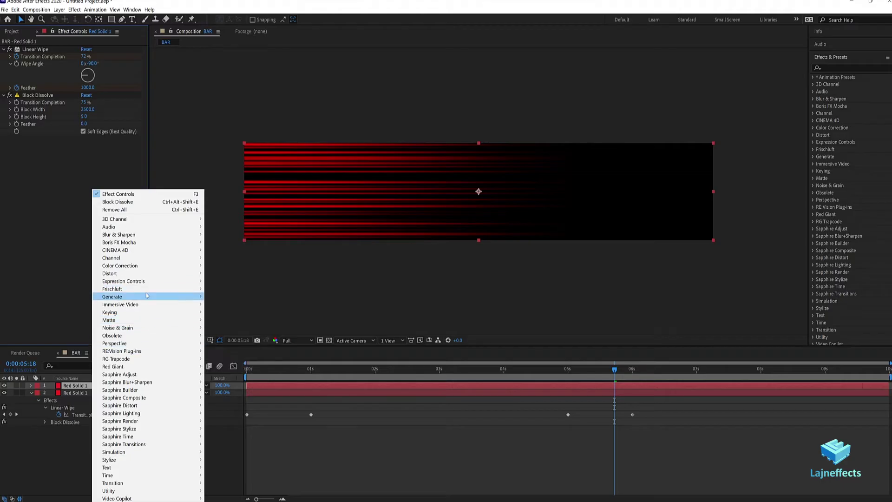
mouse_move(148, 297)
left_click(217, 413)
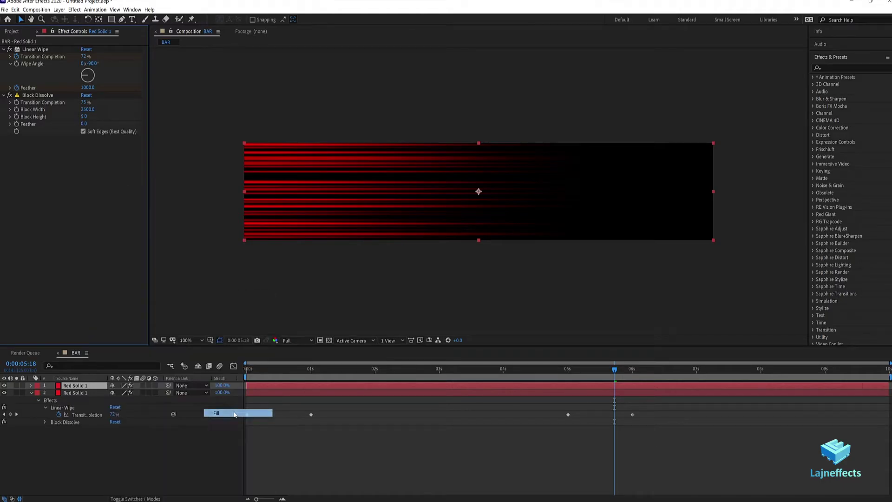
left_click(85, 160)
left_click(235, 164)
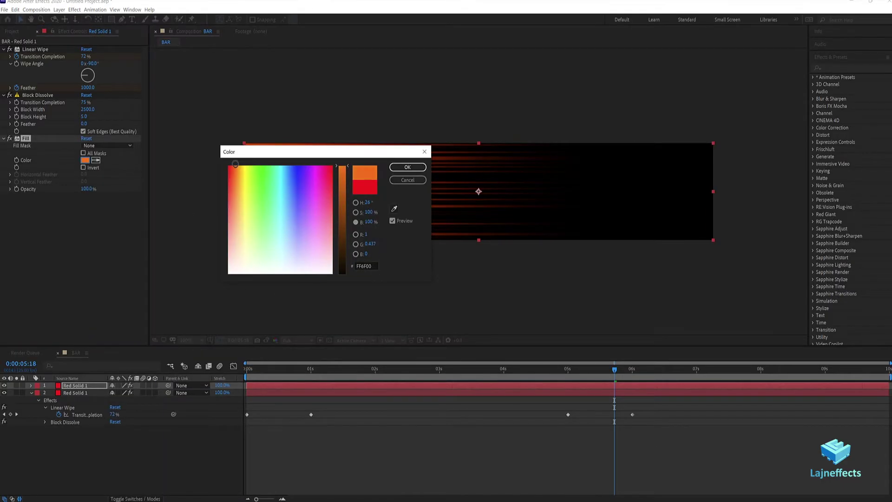
left_click(407, 167)
Solo the orange layer, set its Block Dissolve to 90% completion and Block Height 3 without Soft Edges, and preview both layers together
left_click(16, 385)
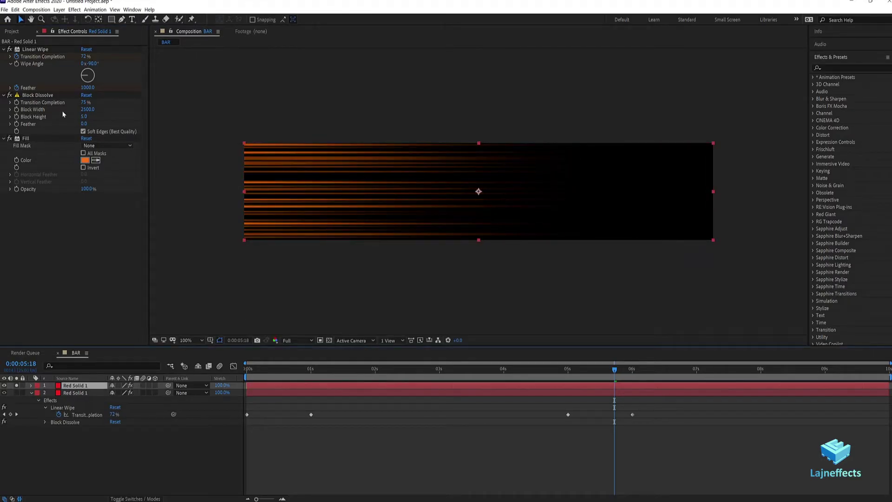
left_click(83, 103)
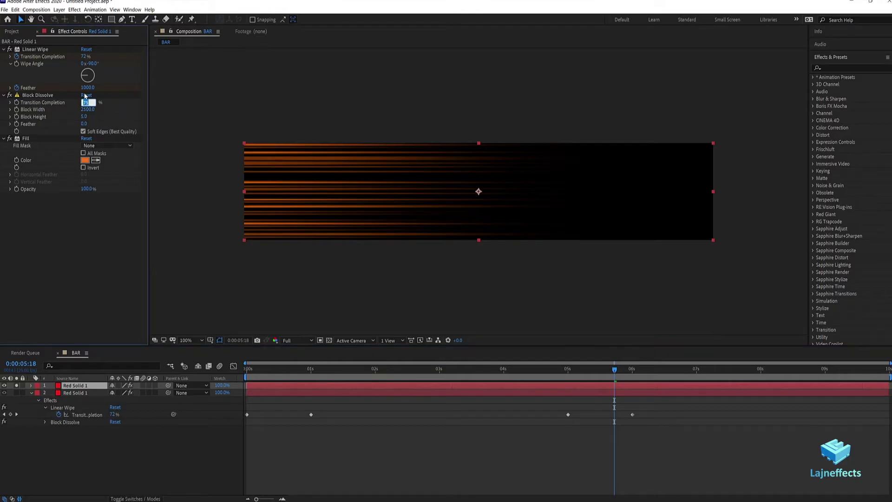
type("90")
key("Return")
left_click(84, 117)
type("3")
key("Return")
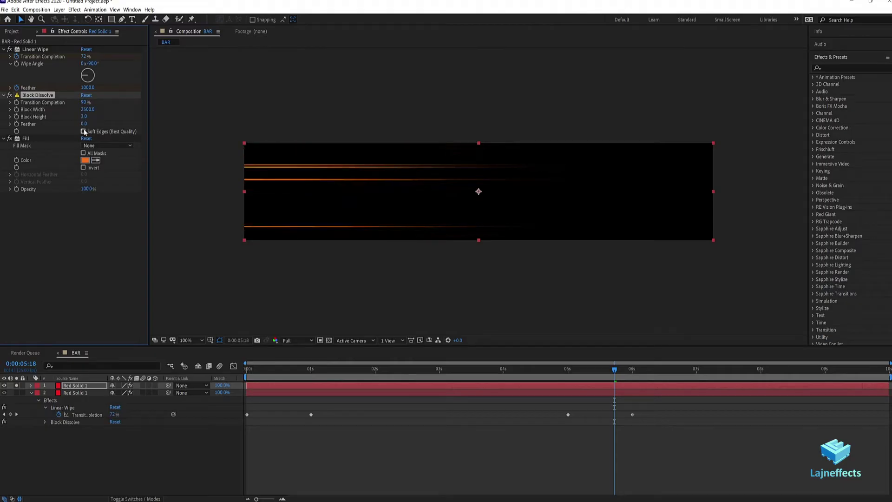
left_click(400, 445)
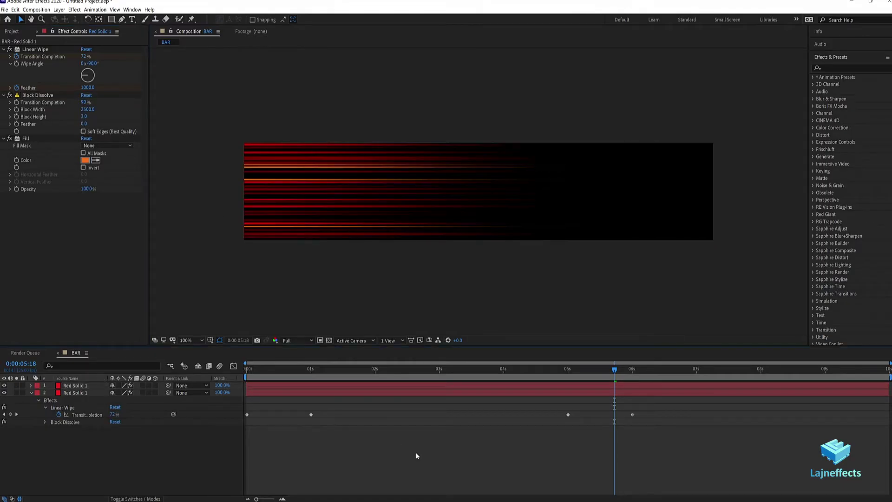
key("space")
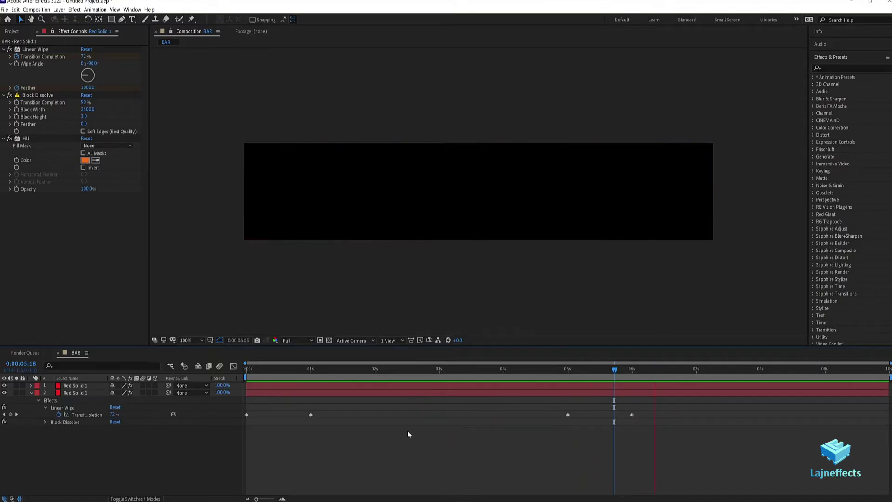
Keyframe the orange layer's Fill colour as orange at 0:00:05:07 and red at 0:00:02:21, and preview the colour change
left_click_drag(374, 375, 586, 370)
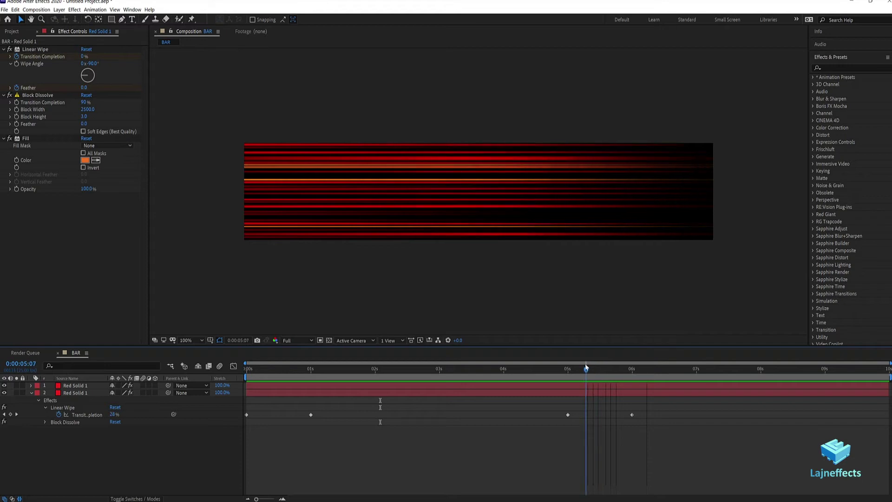
left_click(18, 167)
left_click(430, 370)
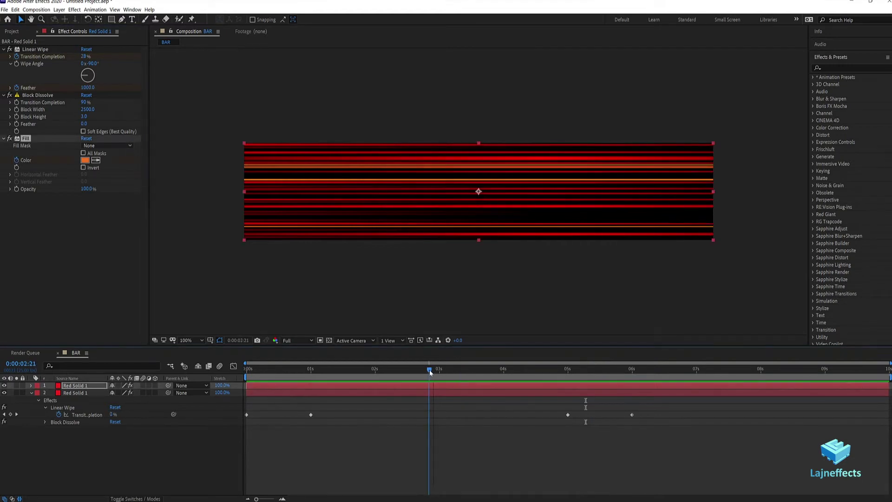
left_click(85, 160)
left_click(332, 166)
left_click(408, 169)
left_click(488, 430)
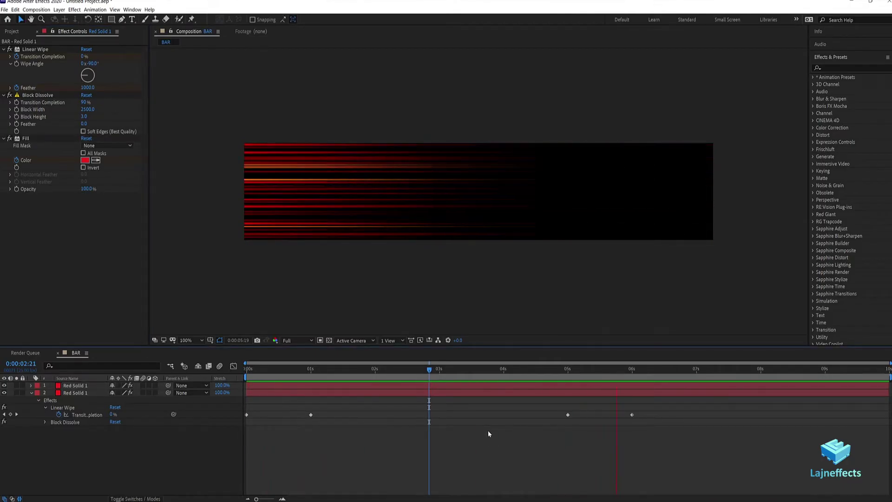
left_click_drag(446, 367, 591, 369)
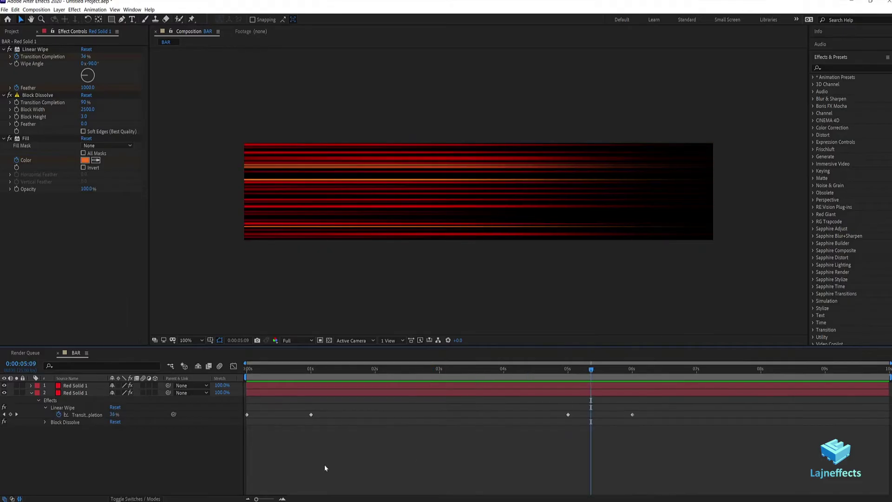
Shift the orange streak layer slightly later in time and preview the staggered start
mouse_move(261, 388)
left_mouse_down()
mouse_move(630, 369)
mouse_move(559, 386)
left_mouse_up()
key("space")
left_click_drag(446, 370, 375, 369)
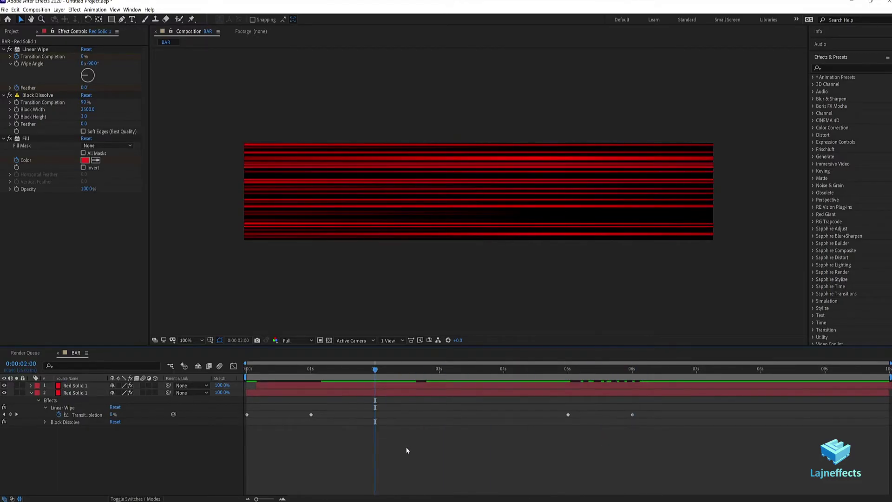
Duplicate the original red solid layer and move the copy to the top of the layer stack
left_click(328, 393)
key("ctrl+d")
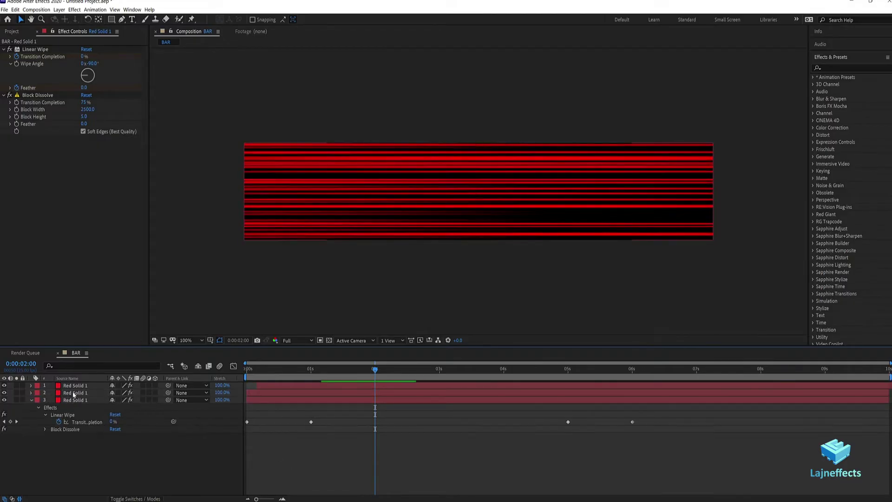
left_click_drag(73, 394, 74, 385)
Delete the Block Dissolve effect from the top red solid and preview the solid red wipe
left_click(45, 96)
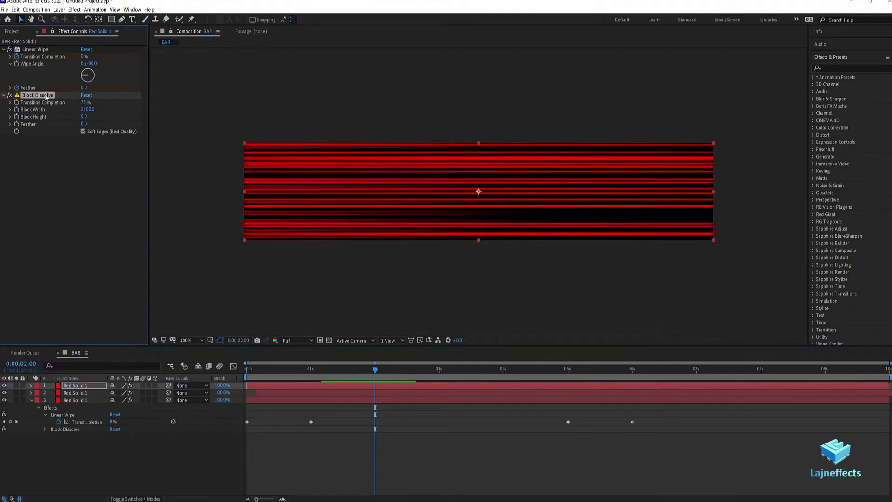
key("Delete")
left_click(425, 464)
key("space")
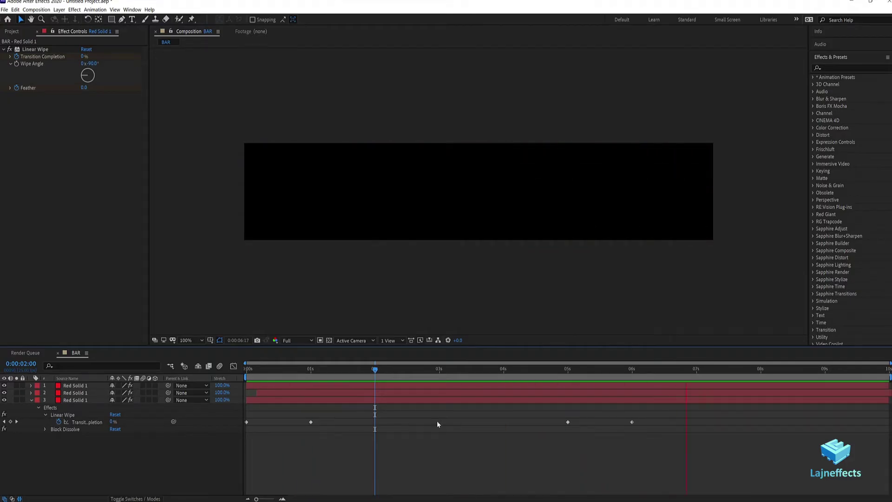
left_click_drag(550, 370, 658, 370)
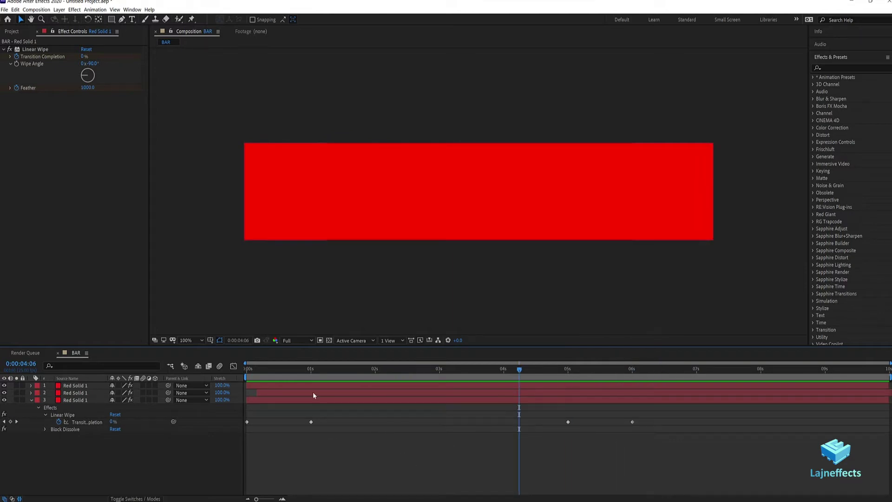
Create a new 1920 × 1080 composition named Comp 1 with the HDTV 1080 25 preset
key("ctrl+0")
right_click(63, 172)
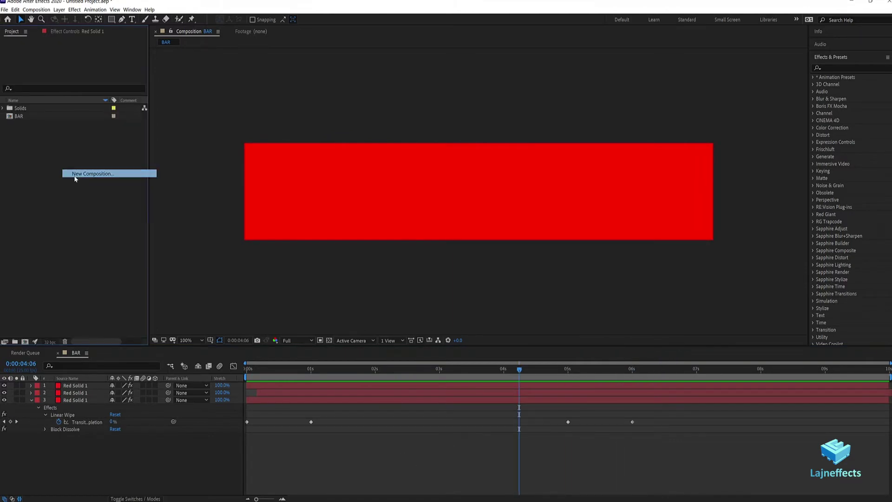
left_click(89, 174)
left_click(511, 129)
left_click(519, 349)
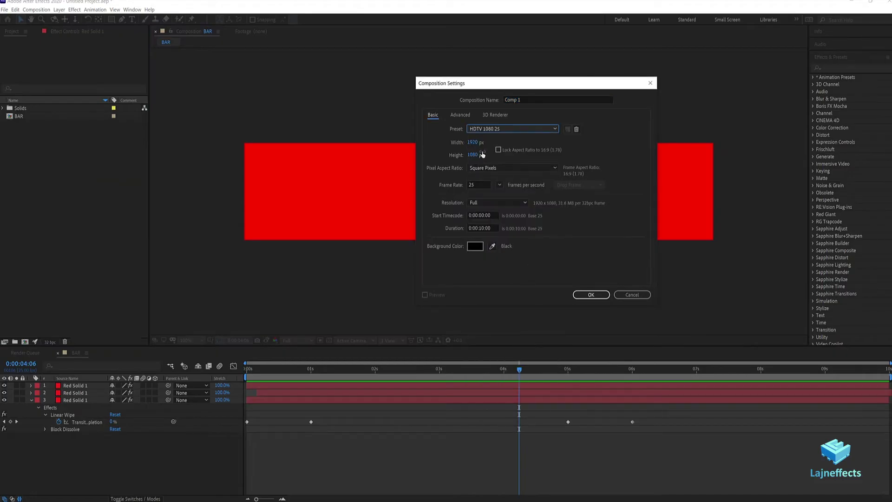
left_click(590, 295)
Place the BAR composition in Comp 1 as a layer and set its scale to 28%
left_click_drag(18, 124, 63, 395)
left_click_drag(328, 370, 378, 369)
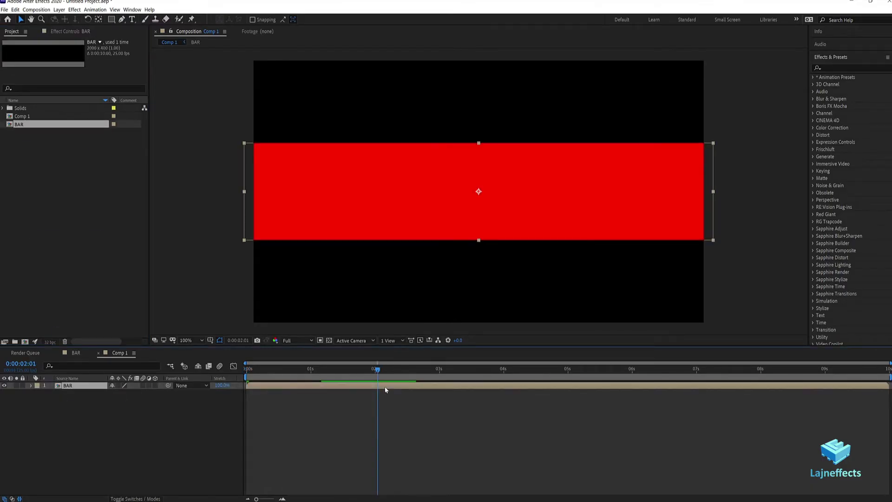
type("s28")
key("Return")
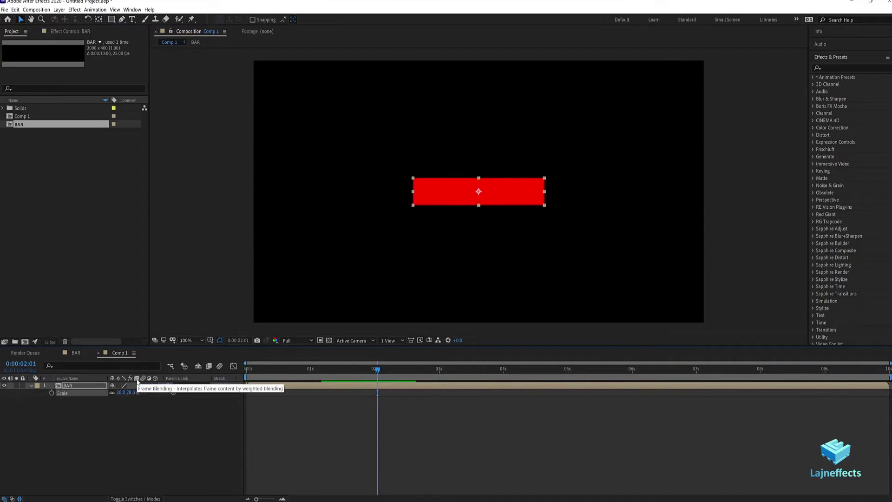
Set the BAR layer's rotation to -90° and scrub through its animation
left_click(121, 393)
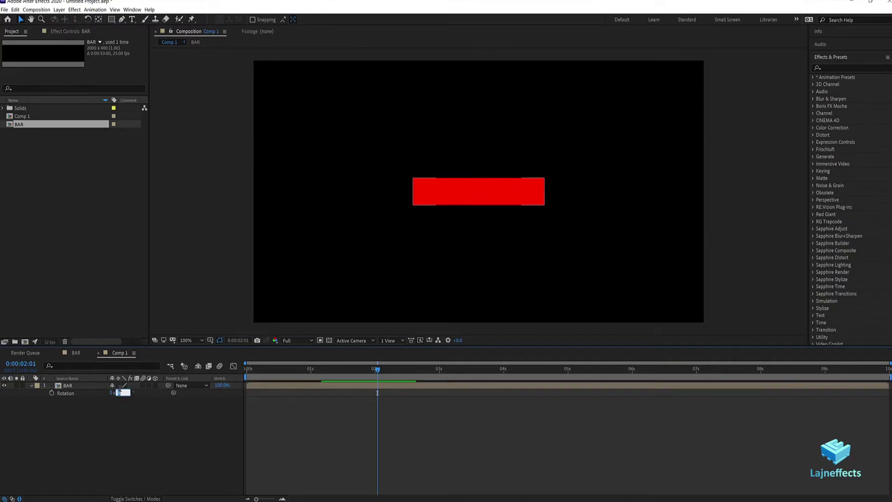
type("-90")
key("Return")
left_click_drag(269, 369, 375, 370)
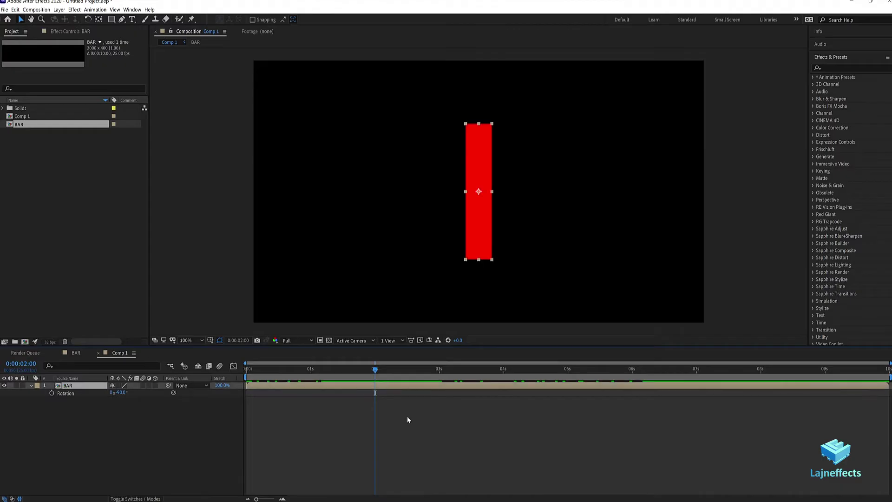
Duplicate the BAR layer twice and move the bottommost layer left until its edge meets the centre bar
key("ctrl+d")
key("ctrl+d")
left_click(408, 434)
left_click(383, 402)
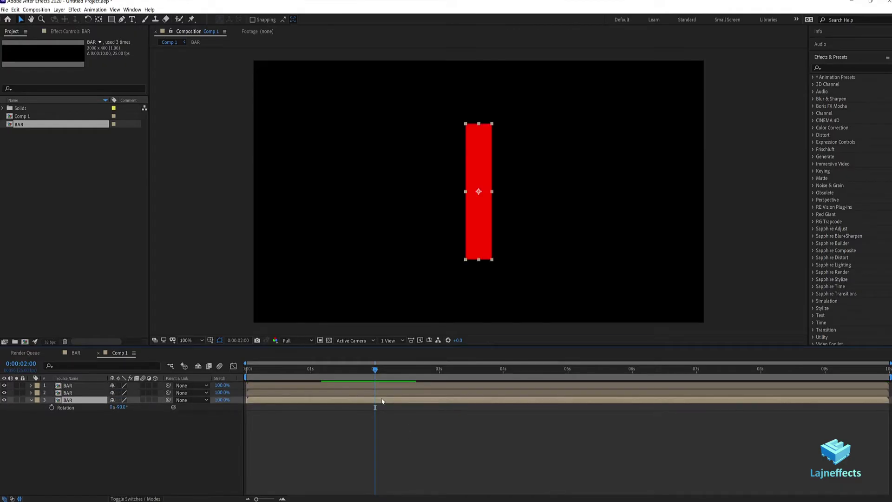
left_click_drag(478, 213, 453, 213)
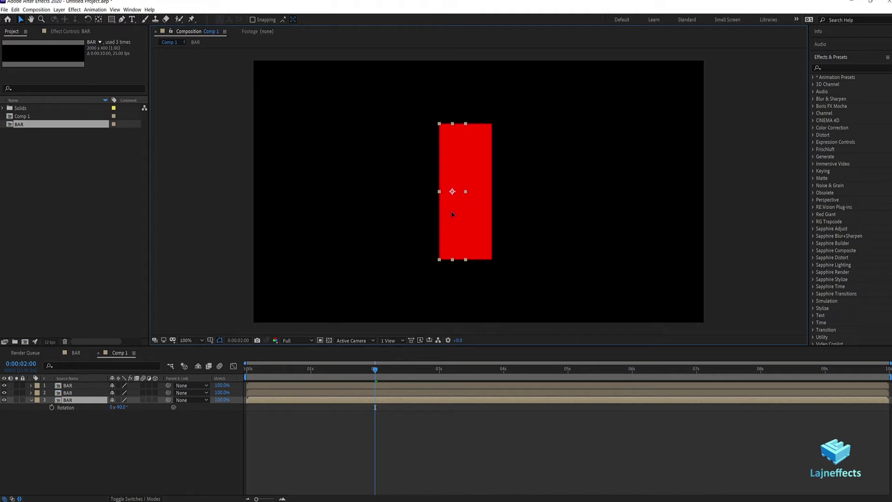
key("period")
key("period")
left_click_drag(380, 220, 382, 220)
Move the second BAR layer right until its edge meets the centre bar
left_click(387, 386)
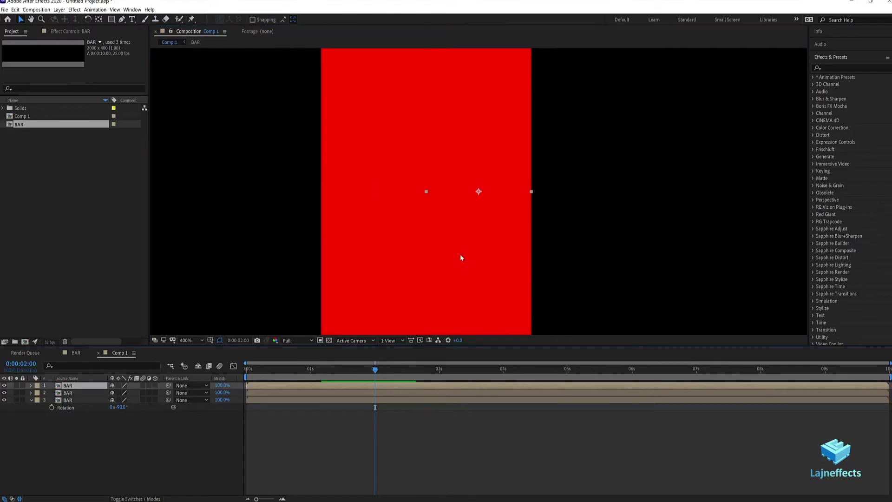
left_click(393, 394)
left_click_drag(476, 215, 581, 214)
key("slash")
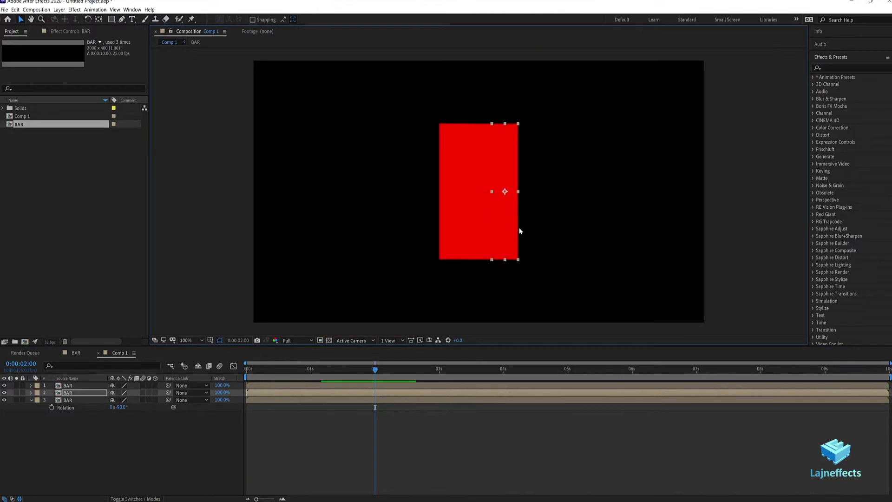
left_click_drag(352, 367, 378, 370)
Set the top BAR layer's rotation to 90° so the centre bar wipes in the opposite direction, and check the animation
key("ctrl+shift+a")
left_click(391, 387)
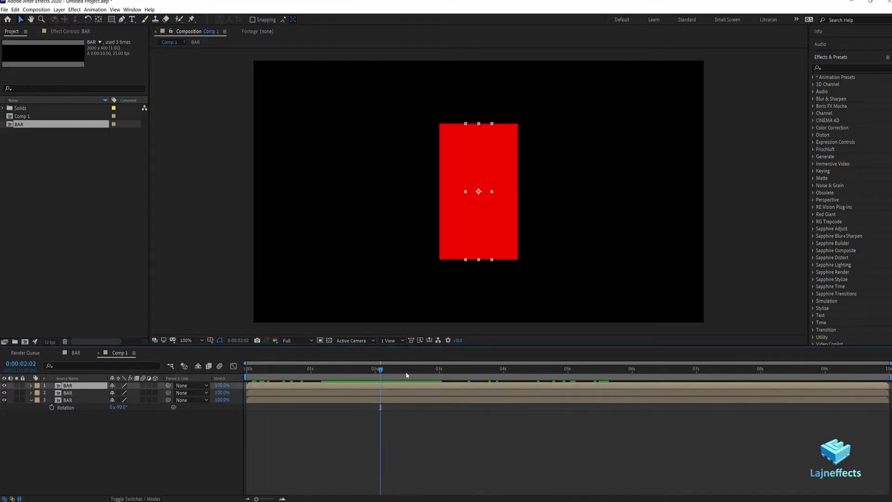
key("r")
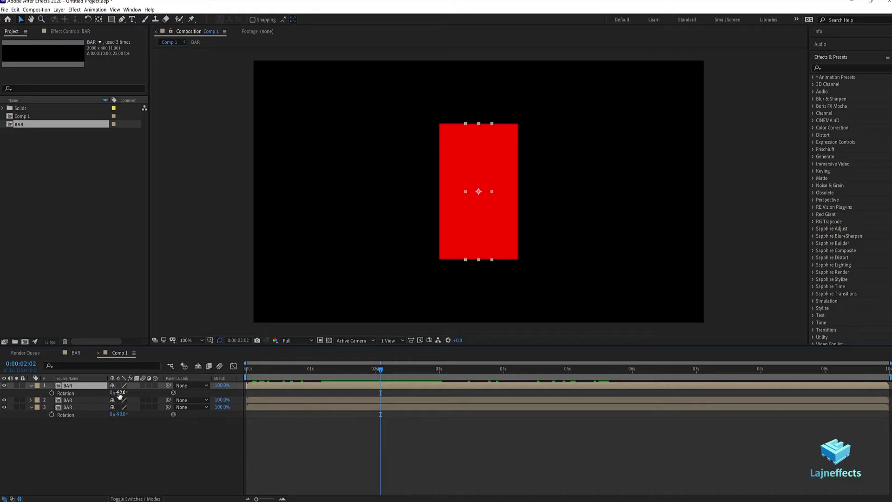
type("90")
key("Return")
left_click_drag(291, 372, 587, 368)
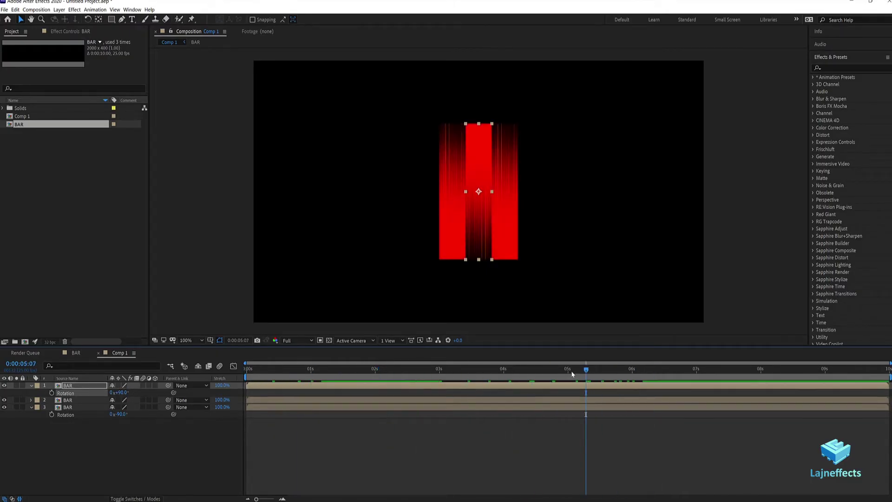
Apply the Corner Pin distort effect to the centre BAR layer
left_click(481, 388)
left_click(72, 30)
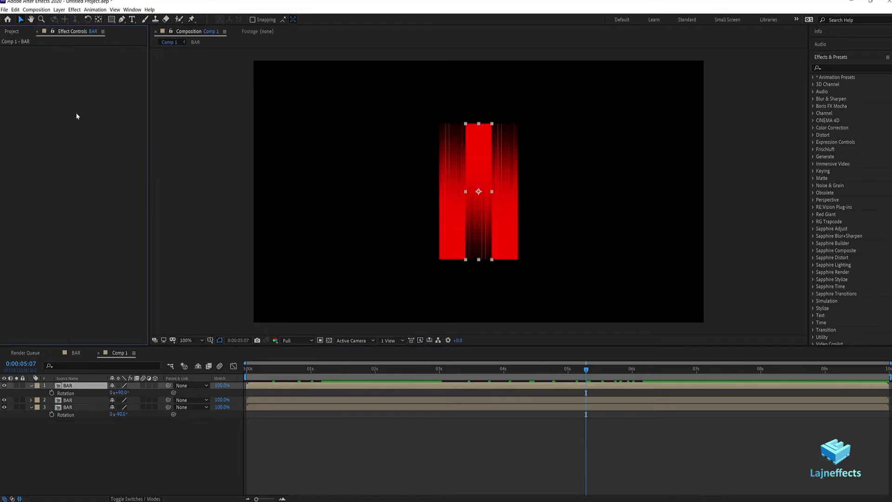
right_click(76, 110)
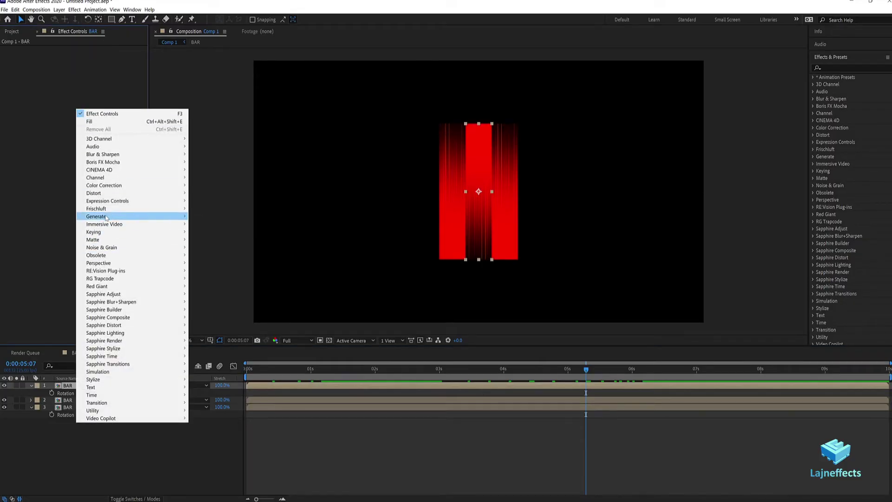
mouse_move(107, 195)
left_click(218, 318)
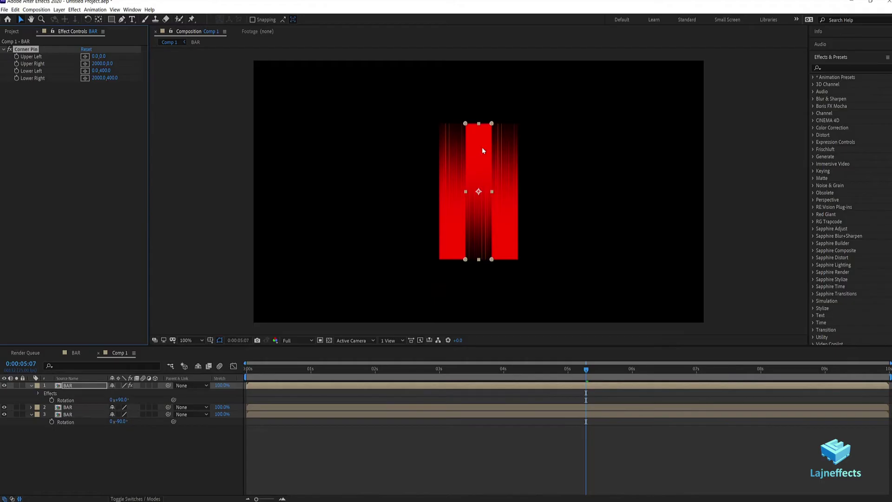
At 0:00:02:00, pin the centre bar's two top corners to the top corners of the left bar
scroll(481, 149, "up", 2)
left_click_drag(394, 369, 375, 369)
scroll(481, 227, "up", 3)
key("v")
left_click_drag(442, 154, 240, 141)
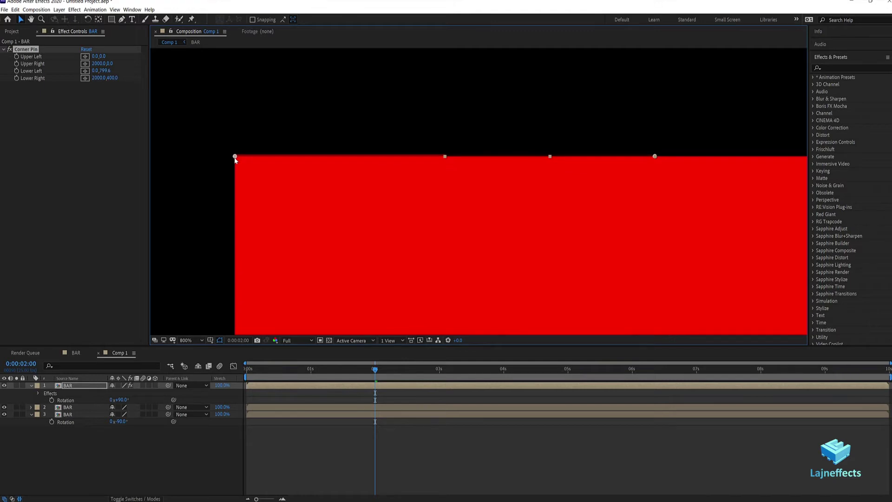
left_click_drag(654, 156, 445, 158)
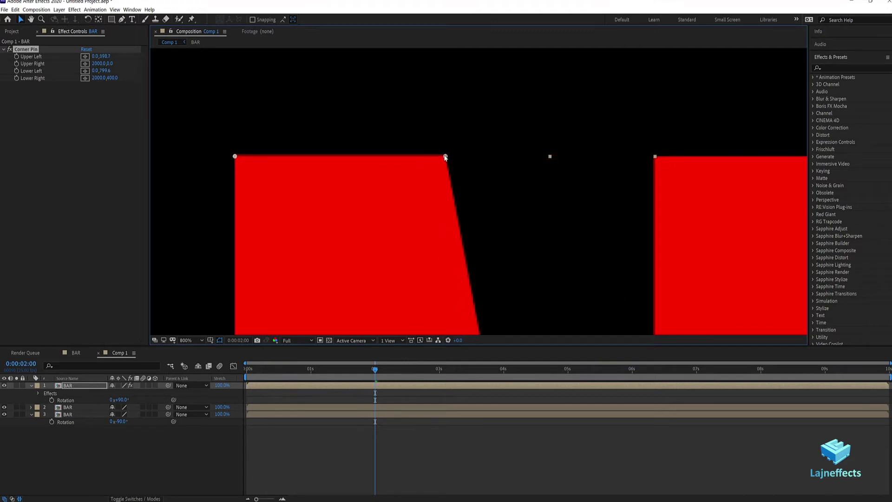
Pin the centre bar's two bottom corners to the right bar's bottom corners and preview the N animation
scroll(445, 158, "down", 4)
left_click_drag(542, 258, 525, 59)
scroll(454, 275, "up", 4)
mouse_move(458, 219)
left_mouse_down()
mouse_move(670, 224)
mouse_move(459, 224)
left_mouse_up()
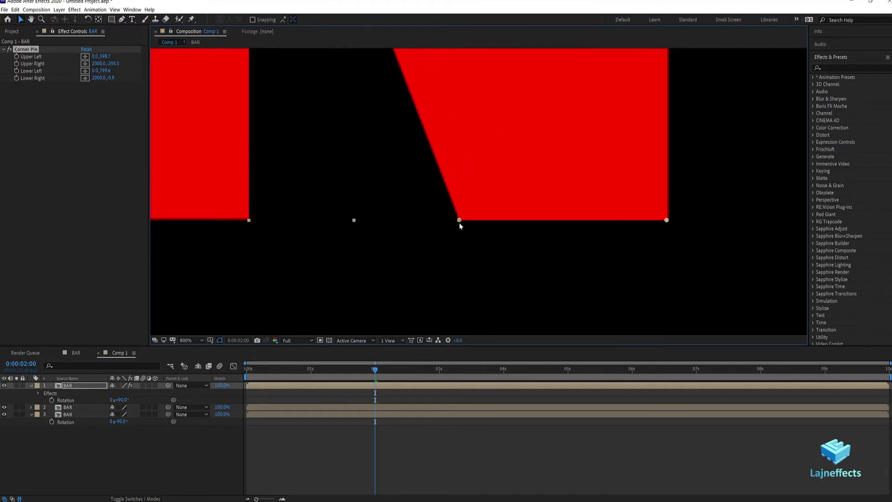
scroll(506, 250, "down", 4)
left_click_drag(478, 113, 473, 208)
scroll(472, 196, "down", 2)
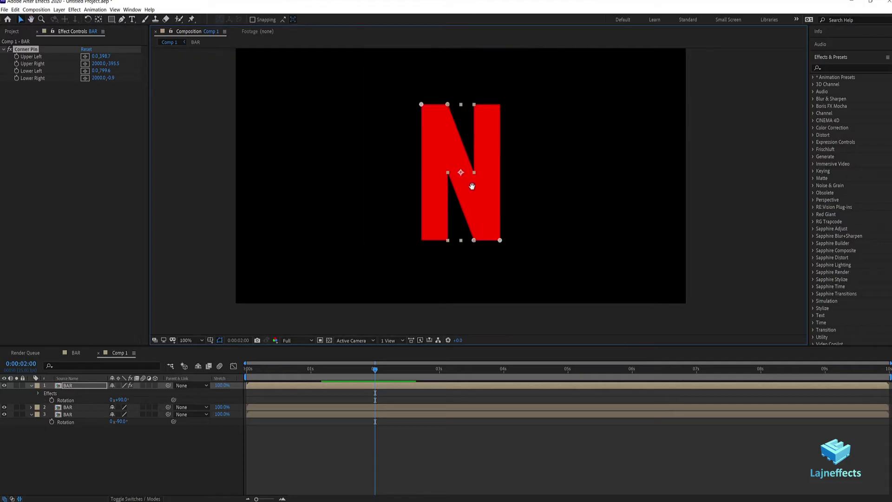
left_click(399, 421)
key("space")
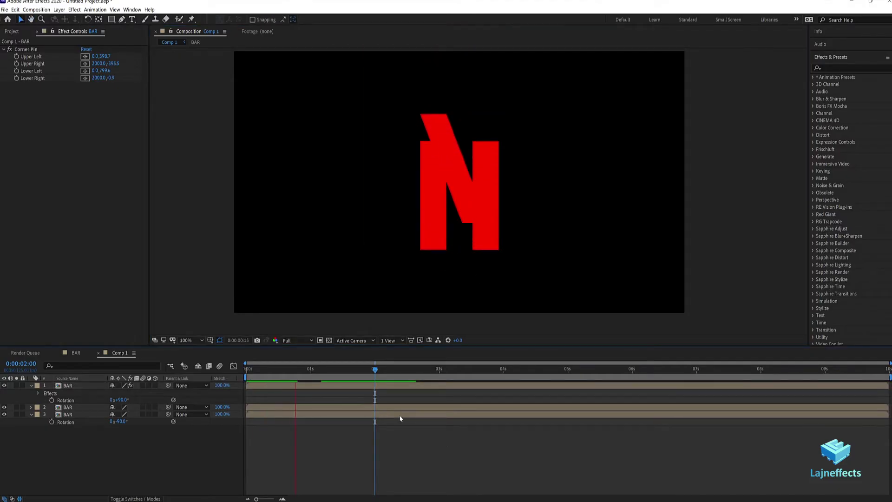
left_click(398, 369)
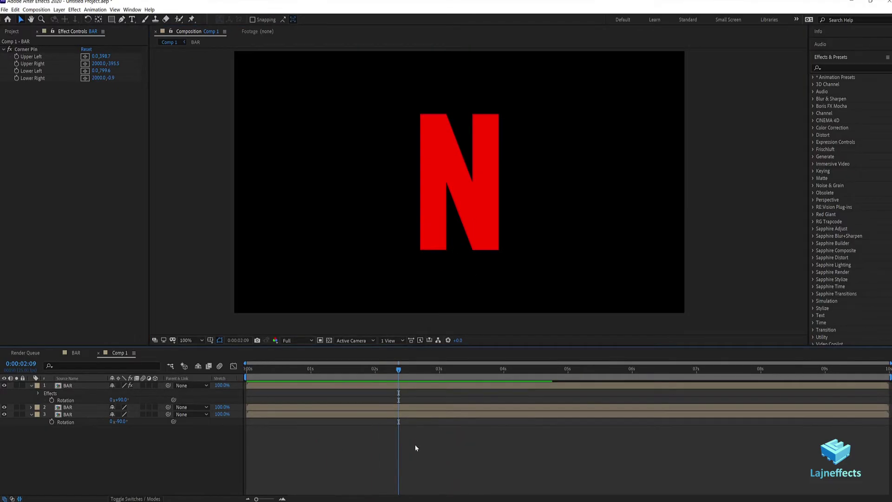
left_click_drag(386, 370, 355, 370)
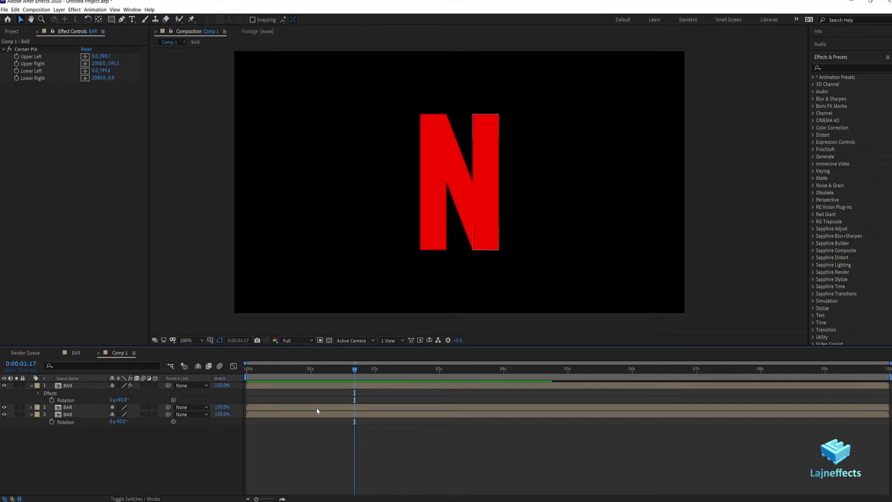
Apply an Exposure effect to the N's left bar and darken it with an exposure of -1.50
left_click(316, 407)
left_click(314, 414)
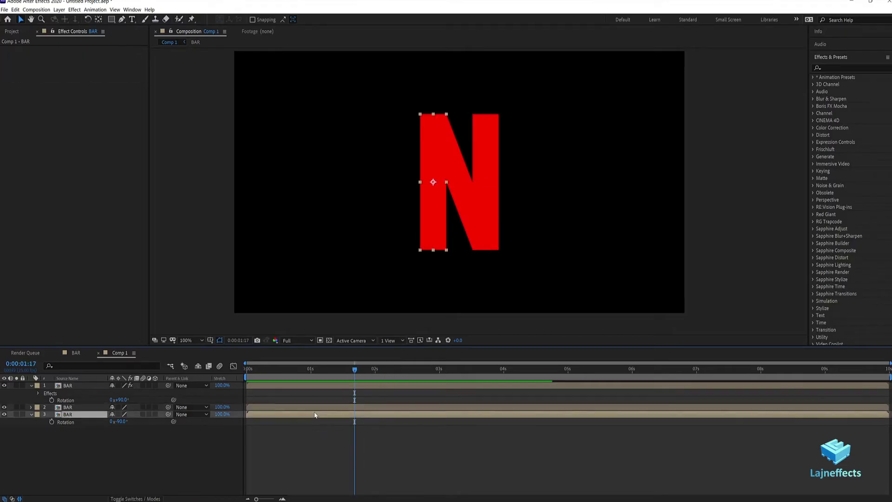
right_click(93, 122)
mouse_move(153, 200)
left_click(225, 355)
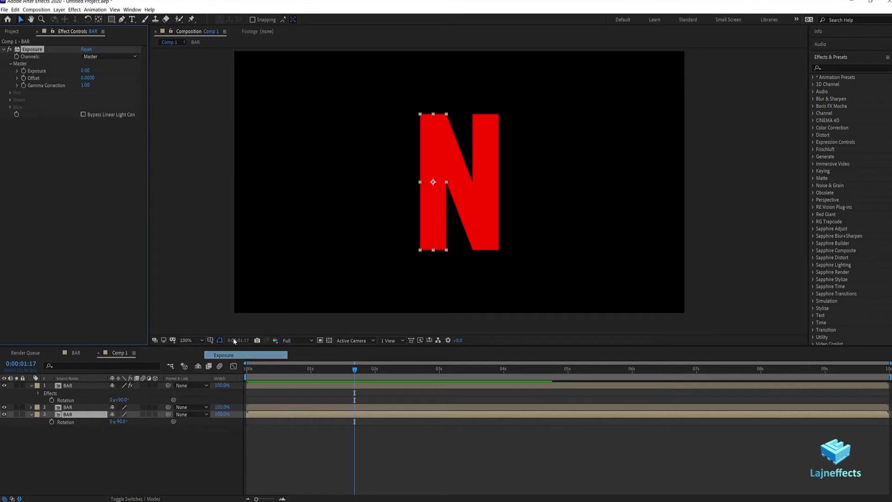
key("Return")
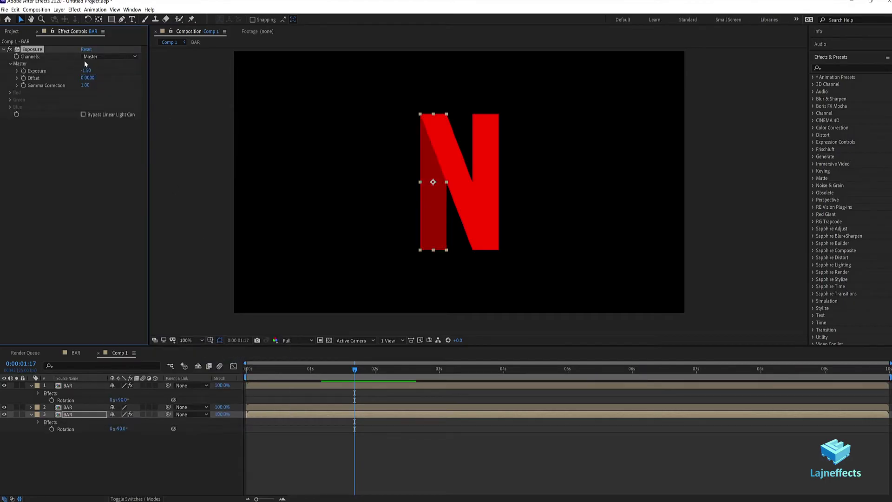
Copy the Exposure effect from the N's left bar onto its right bar
left_click(379, 407)
left_click(331, 416)
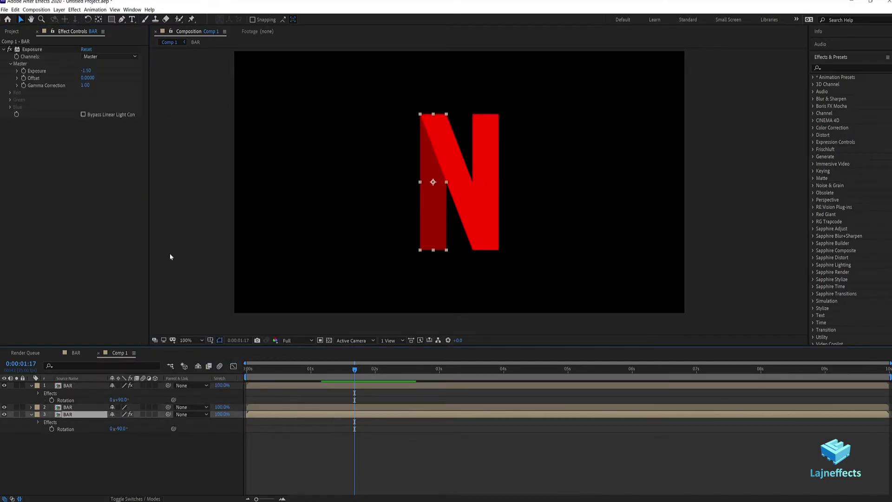
left_click(339, 408)
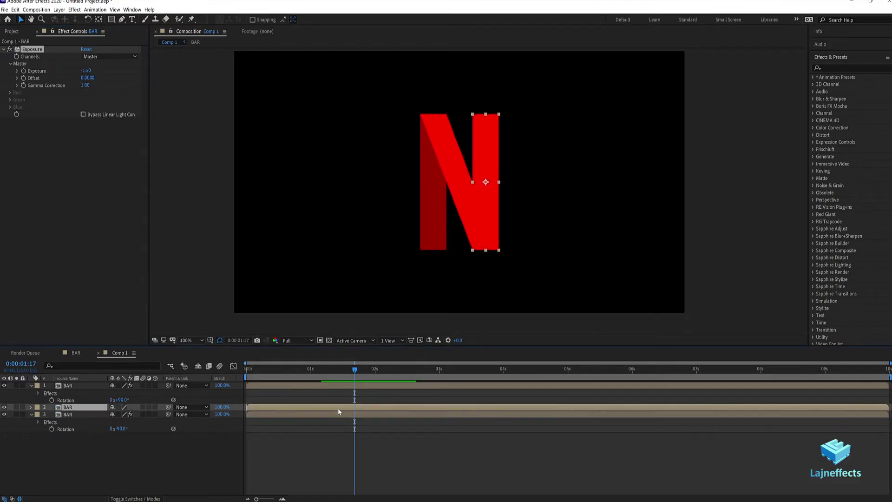
key("ctrl+v")
left_click(454, 454)
Shift the centre and right BAR layers together so that both start at 0:00:01:00
left_click_drag(329, 367, 311, 369)
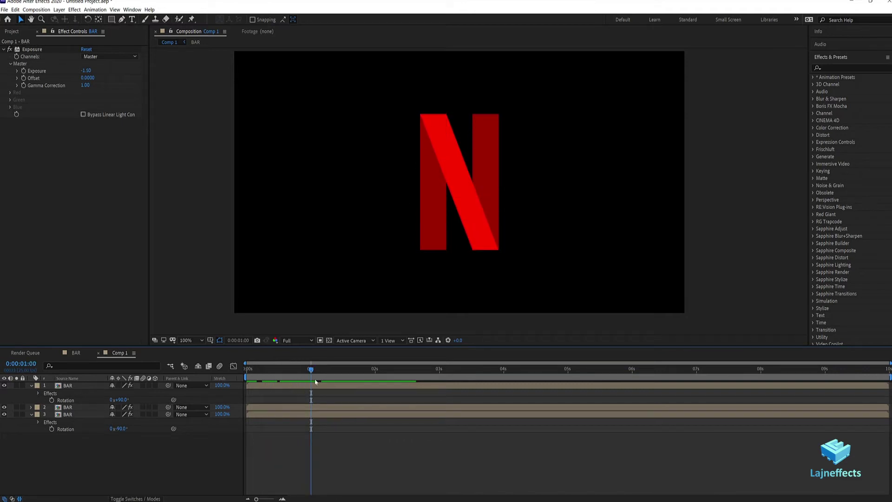
left_click(277, 387)
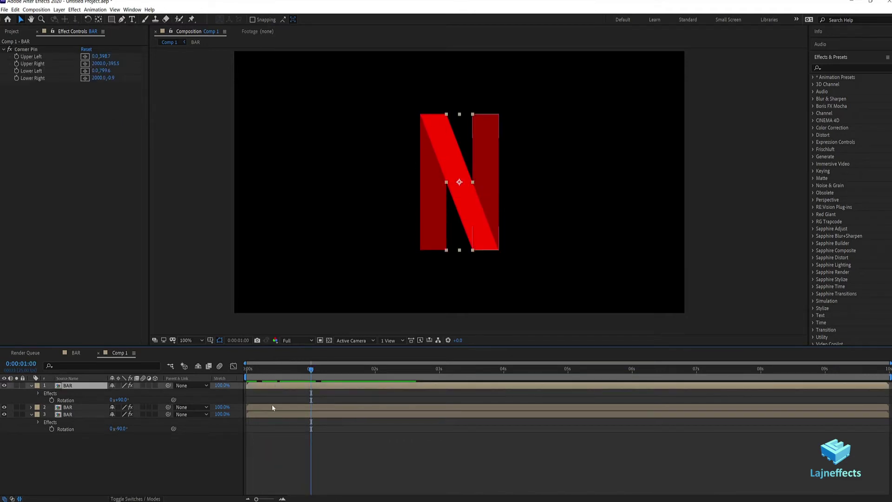
left_click(272, 406, "shift")
left_click_drag(264, 406, 335, 410)
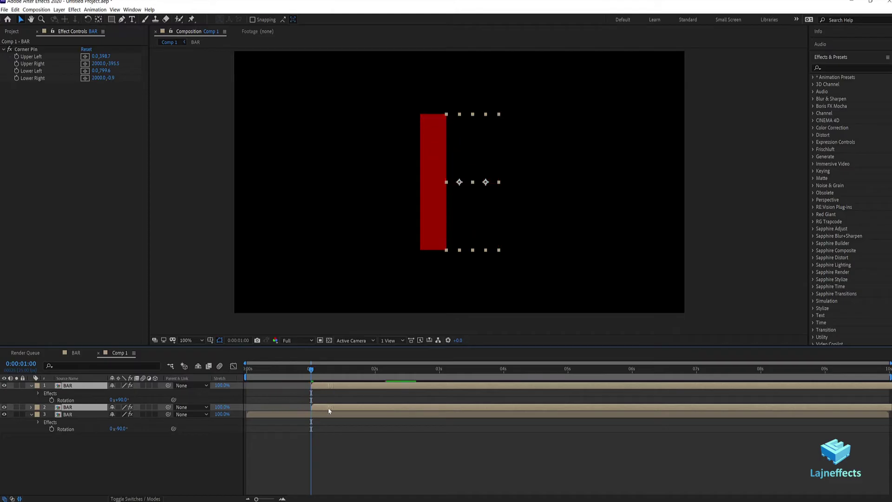
Shift only the right BAR layer so that it starts at 0:00:02:00
left_click_drag(311, 370, 375, 376)
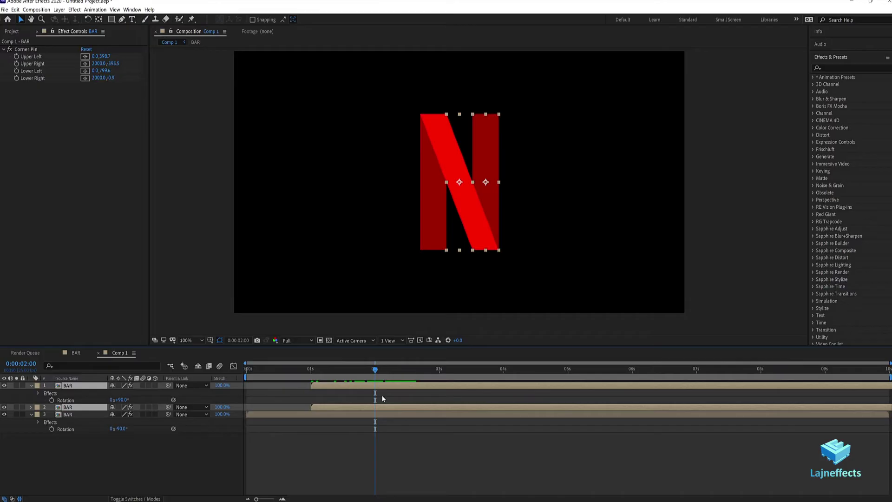
left_click(379, 386)
left_click(378, 406)
left_click_drag(344, 407, 403, 413)
Enable Time Remapping on the right BAR layer and add a Time Remap keyframe at 0:00:03:03
left_click_drag(316, 369, 505, 369)
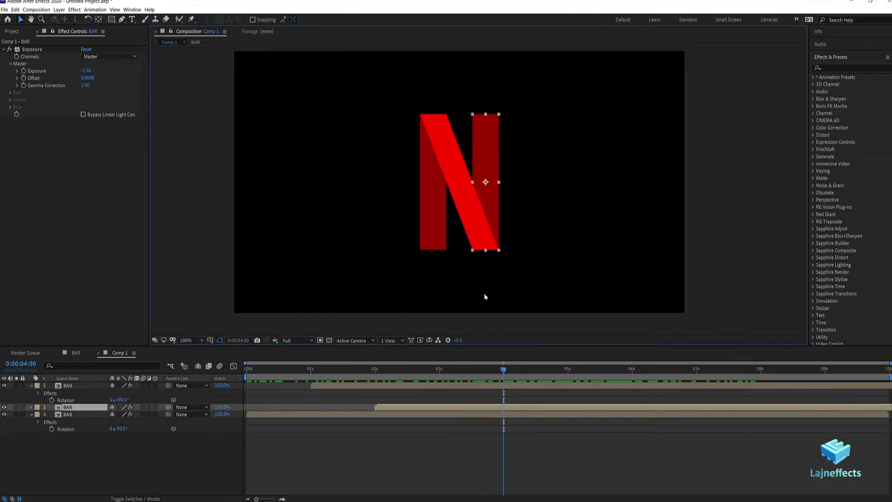
right_click(487, 407)
mouse_move(511, 234)
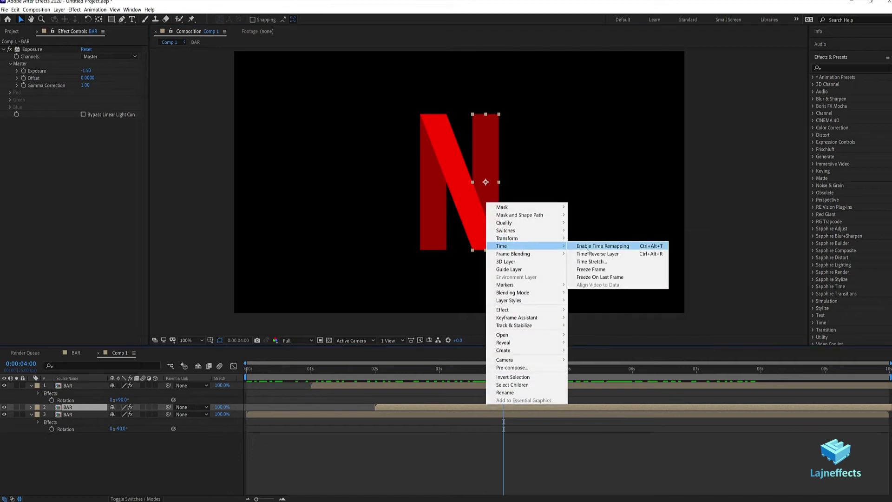
left_click(600, 240)
left_click_drag(378, 369, 447, 368)
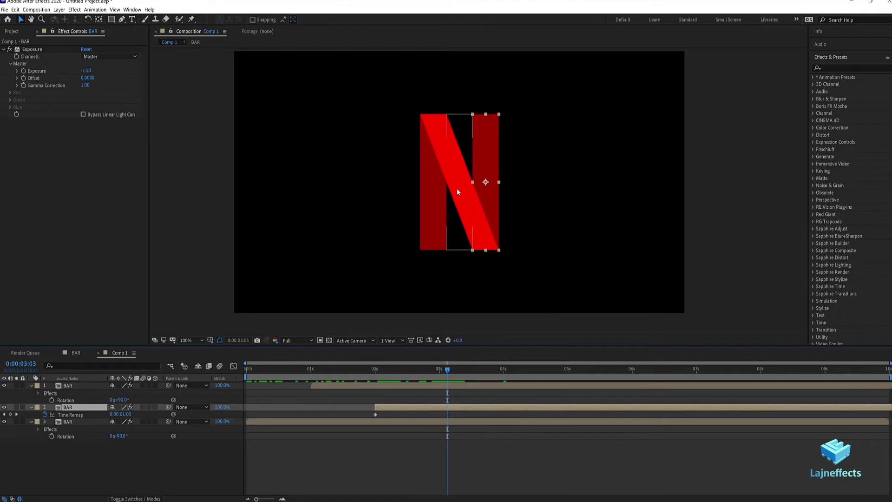
left_click(10, 414)
Move the right bar's closing pair of Time Remap keyframes earlier, with the first at 0:00:04:00, and check the fade-out
left_click_drag(447, 372, 785, 377)
left_click_drag(788, 417, 504, 415)
left_click_drag(475, 368, 539, 369)
Enable Time Remapping on the centre BAR layer and add keyframes at 0:00:02:01, 0:00:05:23 and just past seven seconds
left_click(449, 138)
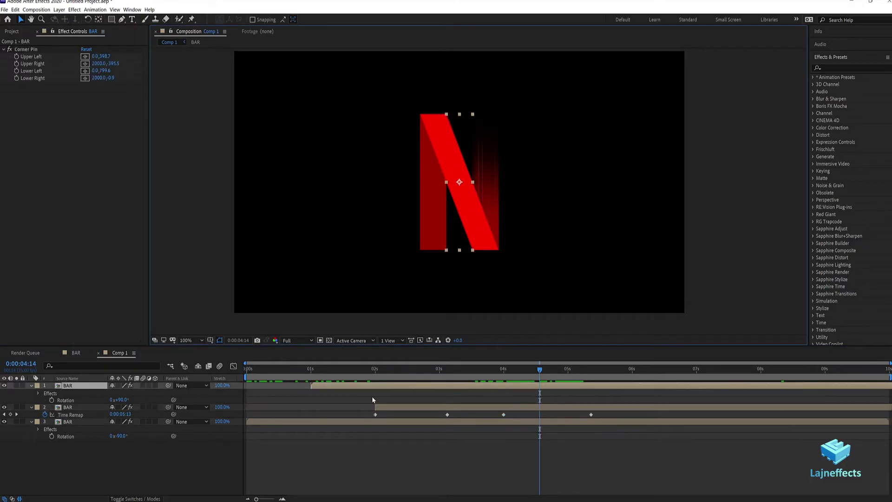
left_click(16, 385)
left_click(16, 386)
left_click_drag(478, 372, 628, 371)
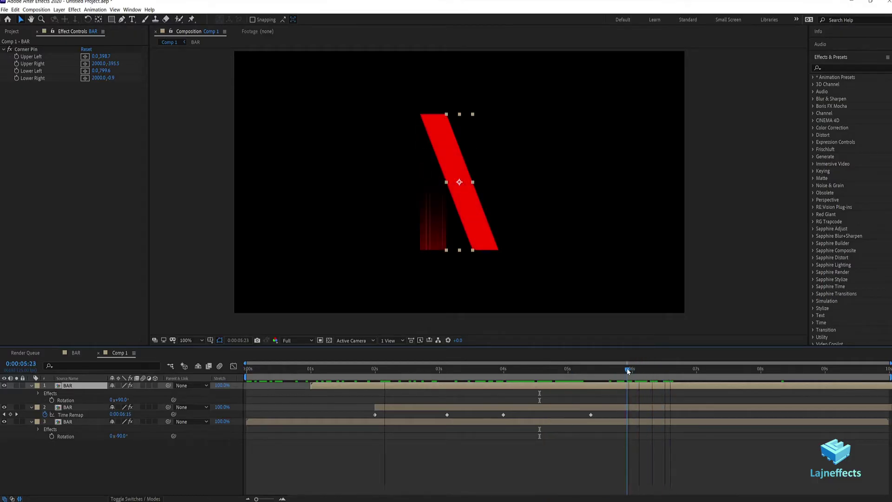
right_click(607, 385)
mouse_move(651, 225)
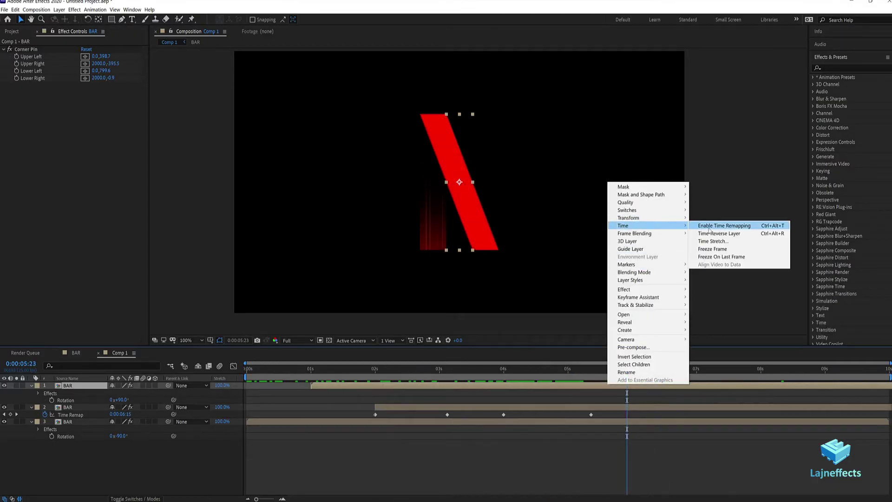
left_click(724, 226)
left_click(10, 393)
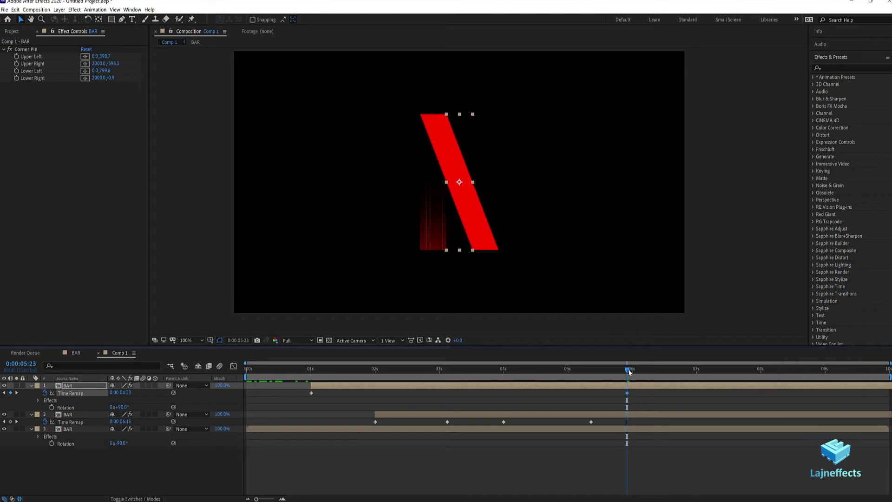
left_click_drag(631, 372, 712, 373)
left_click_drag(585, 377, 378, 367)
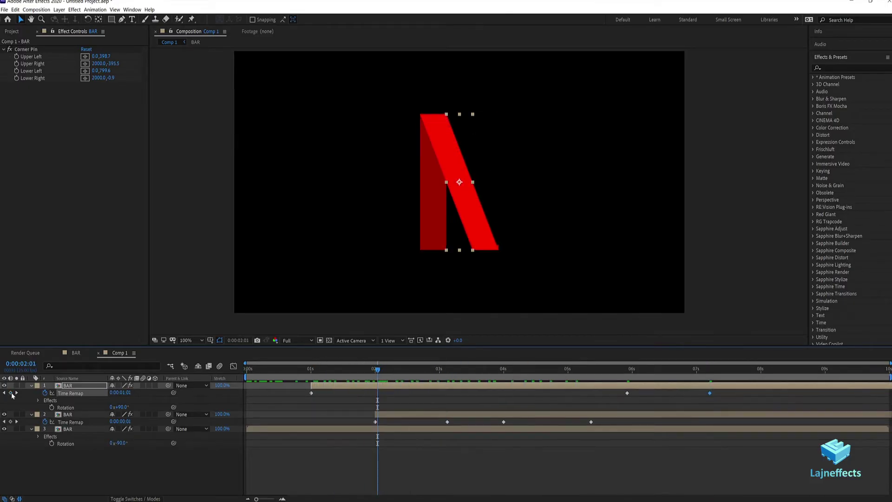
Move the centre bar's last two Time Remap keyframes earlier, to about 4.4 and 5.7 seconds, and preview the N animation
left_click_drag(721, 392, 604, 400)
left_click_drag(449, 370, 552, 369)
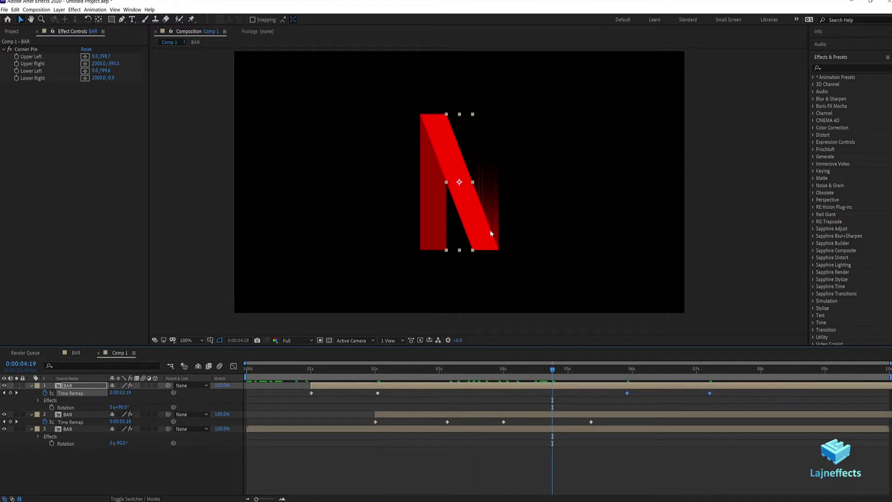
left_click_drag(711, 398, 611, 394)
left_click_drag(550, 370, 258, 364)
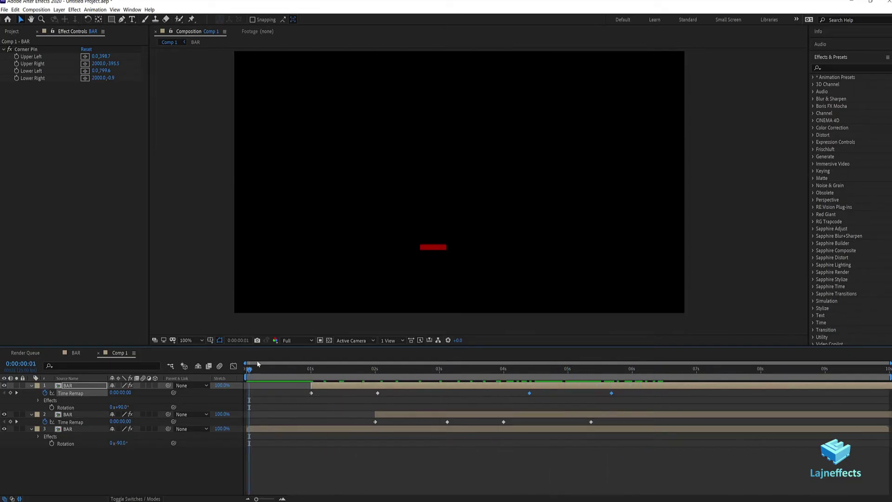
key("space")
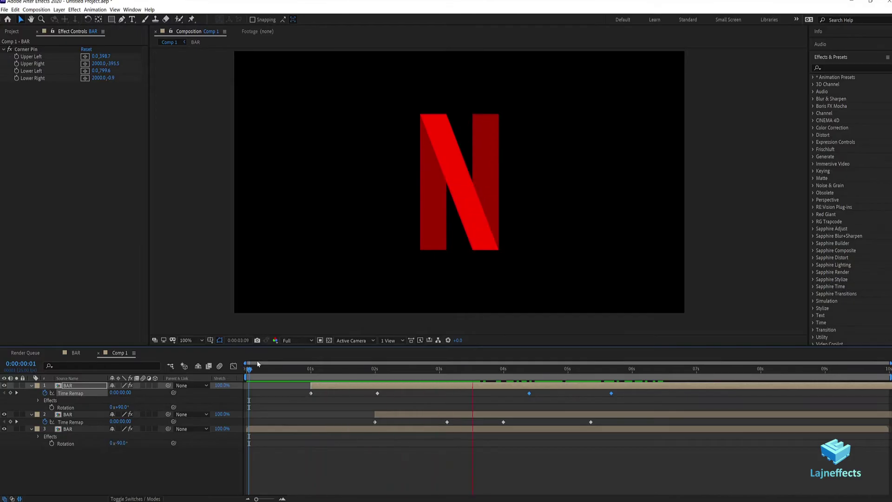
At 0:00:02:18, apply a Drop Shadow effect to the centre bar with distance 0 and softness 122
left_click_drag(511, 371, 422, 377)
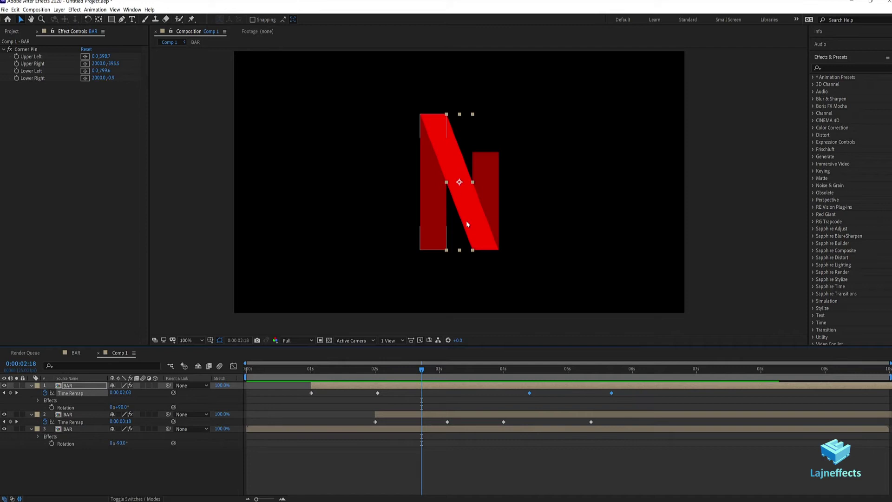
right_click(78, 120)
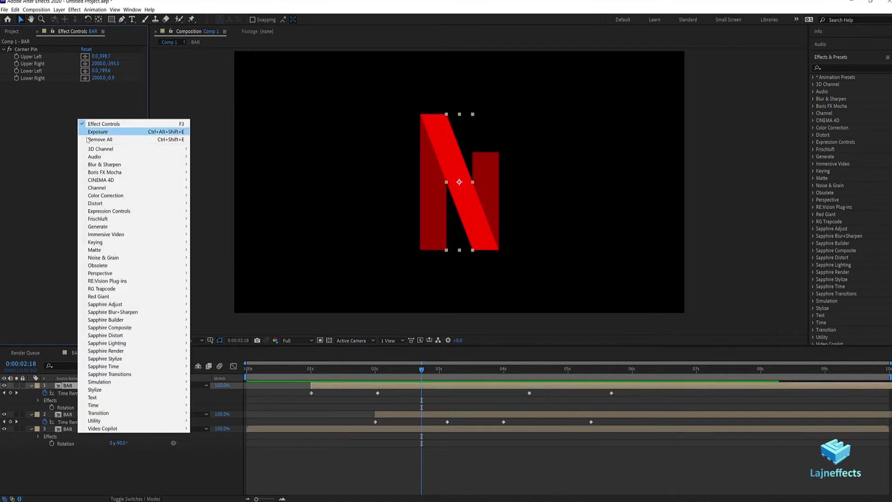
mouse_move(130, 274)
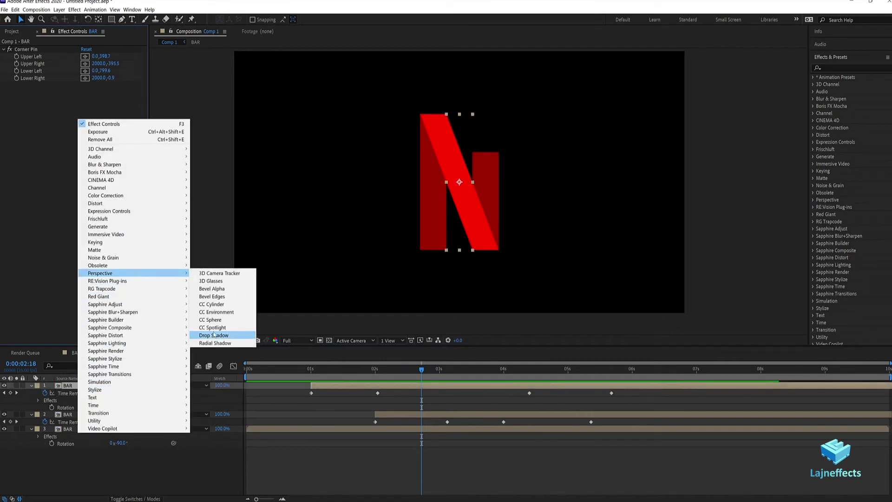
left_click(213, 335)
scroll(439, 158, "up", 2)
scroll(438, 157, "down", 2)
scroll(441, 155, "up", 2)
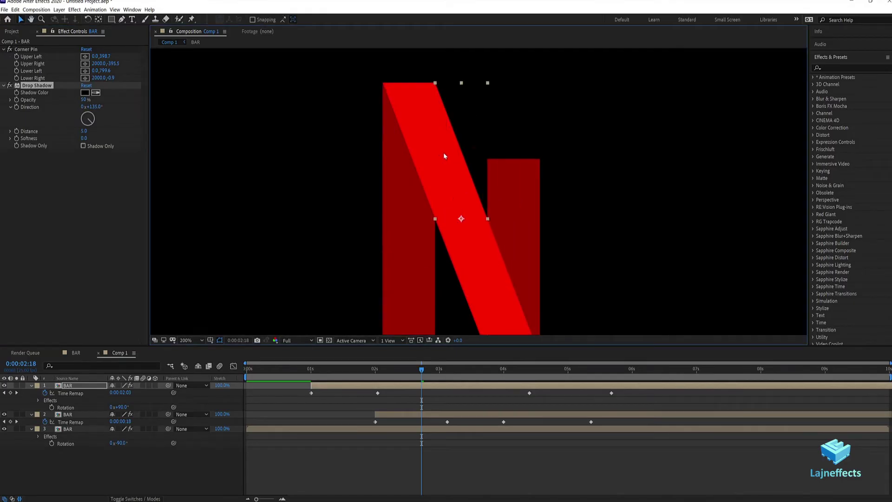
left_click_drag(79, 131, 84, 138)
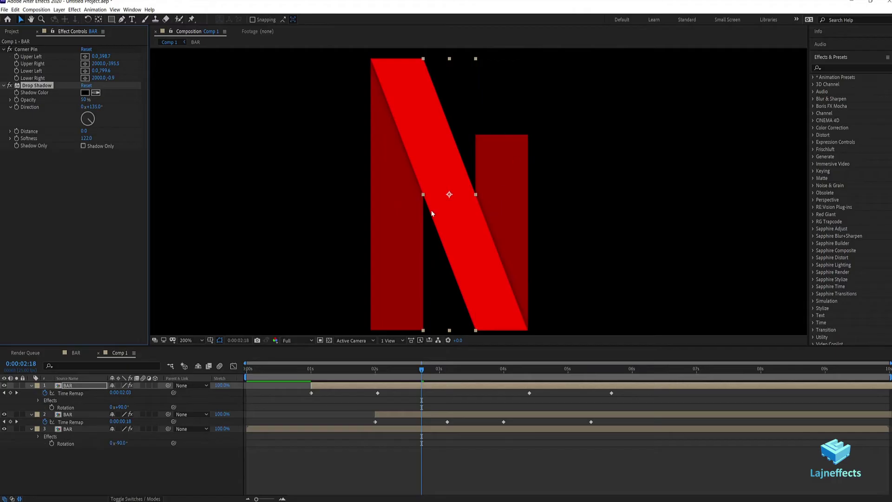
Duplicate the centre BAR layer and make the lower copy Shadow Only with a shadow softness of 659
left_click(441, 452)
left_click(442, 407)
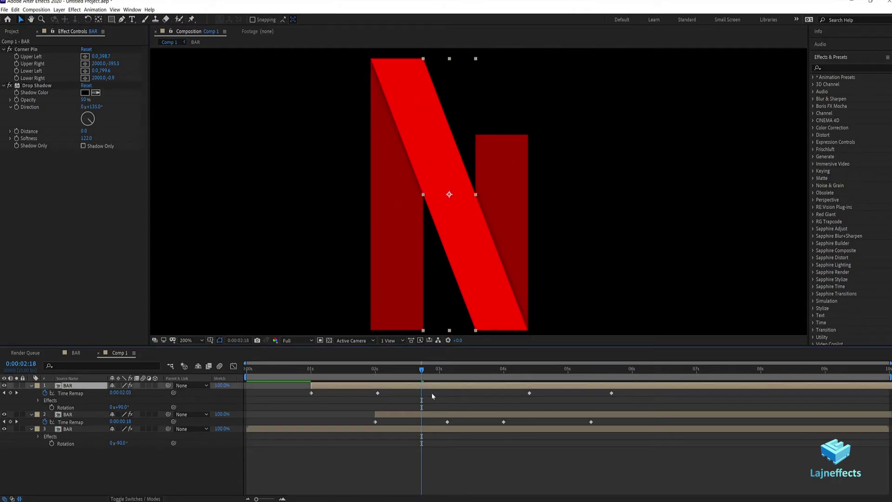
key("ctrl+d")
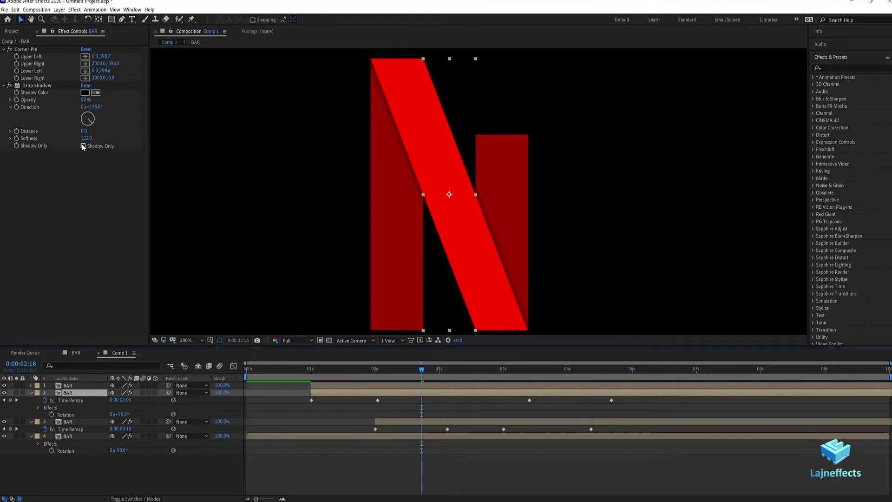
left_click(83, 146)
left_click_drag(86, 138, 279, 141)
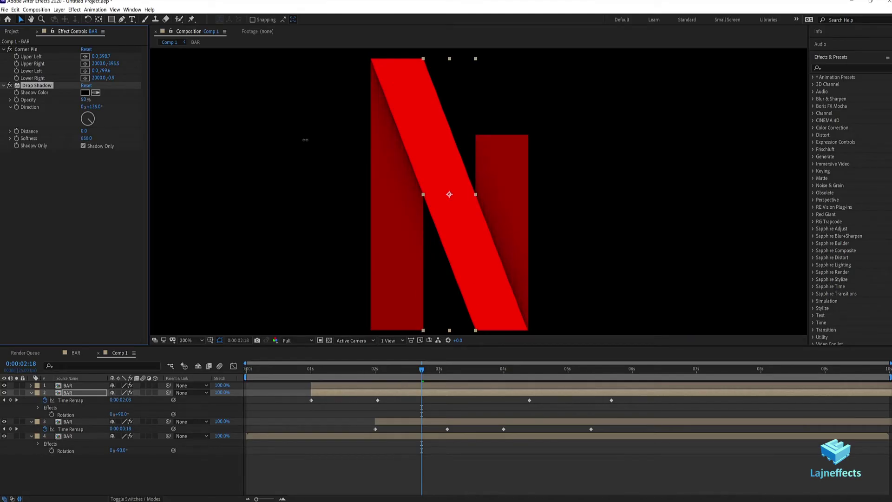
Draw a wide elliptical mask around the N's middle on the shadow-only layer and feather it by 111 pixels
left_click(112, 21)
left_click_drag(116, 20, 139, 43)
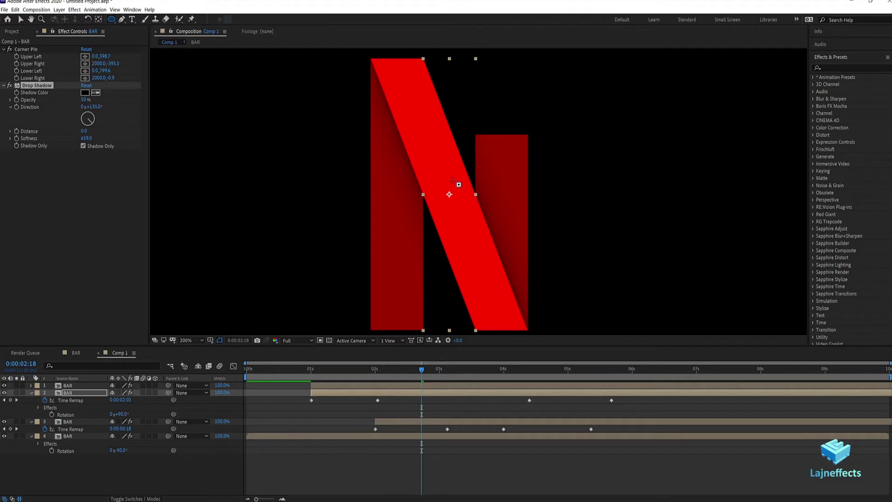
left_click_drag(331, 122, 572, 275)
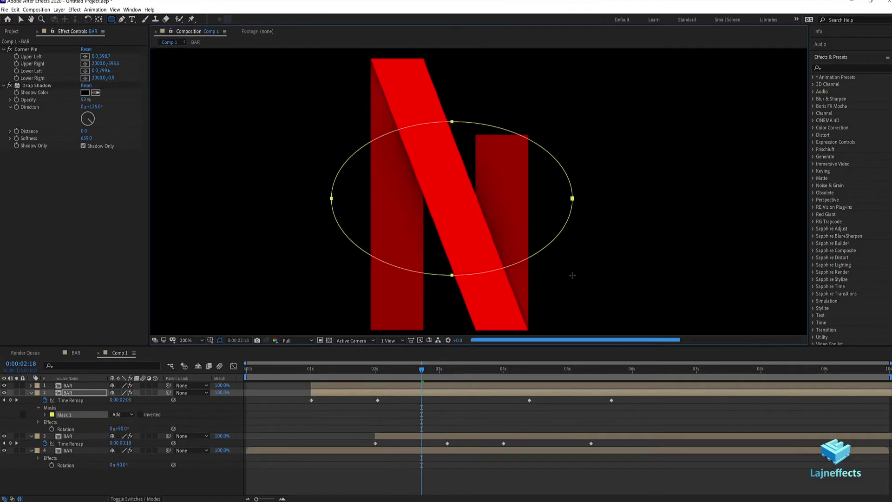
key("m")
key("m")
left_click_drag(122, 415, 140, 415)
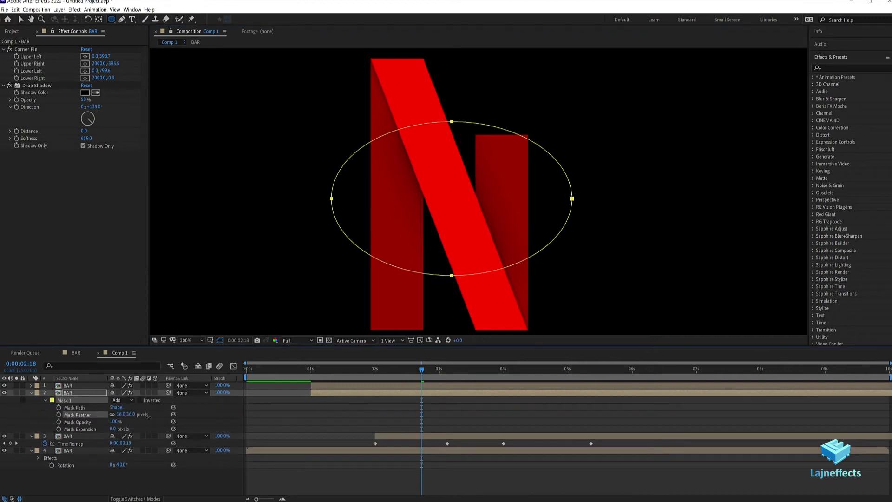
left_click(445, 490)
Play back the shaded N animation and examine the lower part of the N up close at 0:00:03:07
scroll(520, 239, "down", 4)
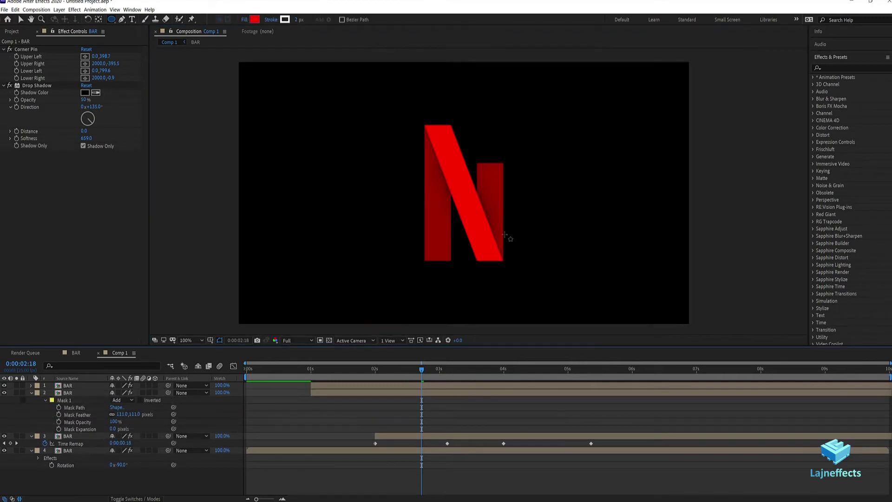
scroll(502, 237, "up", 2)
key("comma")
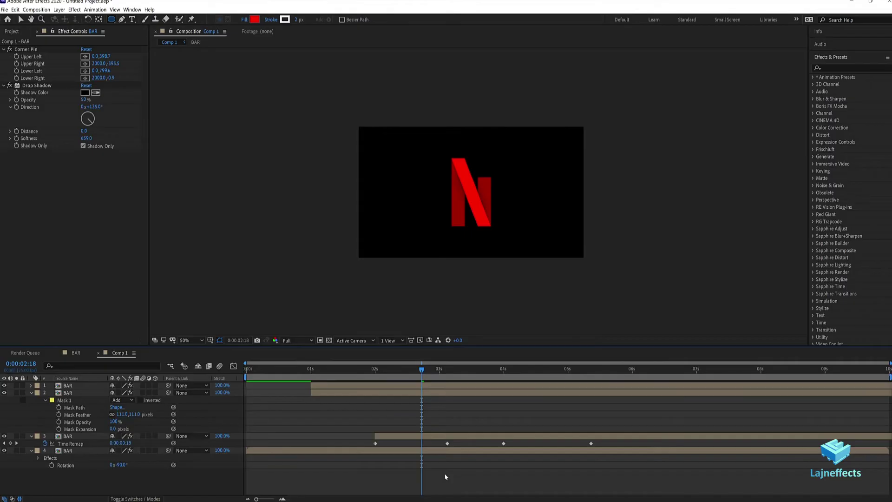
key("space")
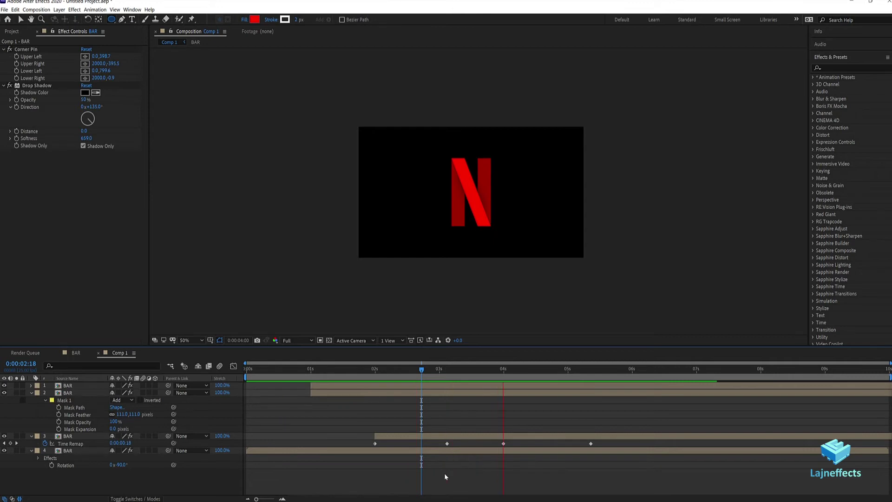
left_click_drag(395, 367, 457, 369)
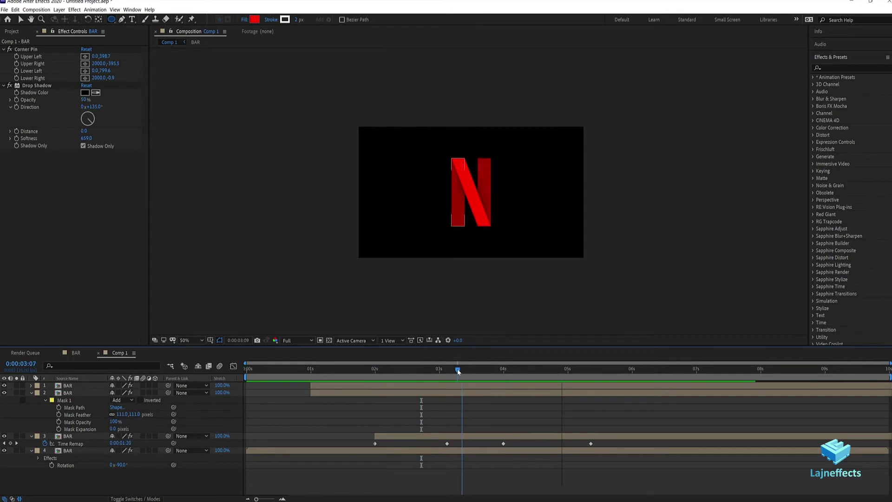
scroll(465, 238, "up", 4)
left_click_drag(471, 273, 487, 185)
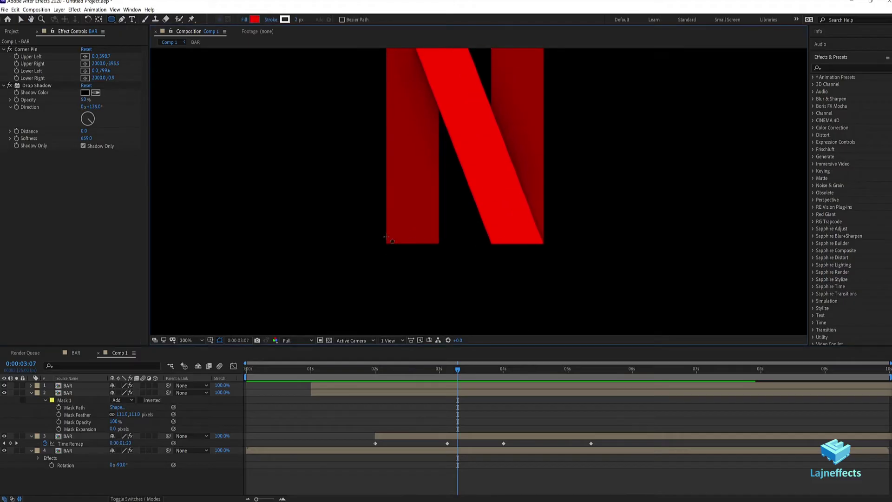
Collapse the revealed properties of all the BAR layers in the timeline
left_click(482, 466)
key("ctrl+a")
key("u")
Create a yellow solid measuring 1920 by 1080 px in Comp 1
right_click(476, 436)
mouse_move(503, 362)
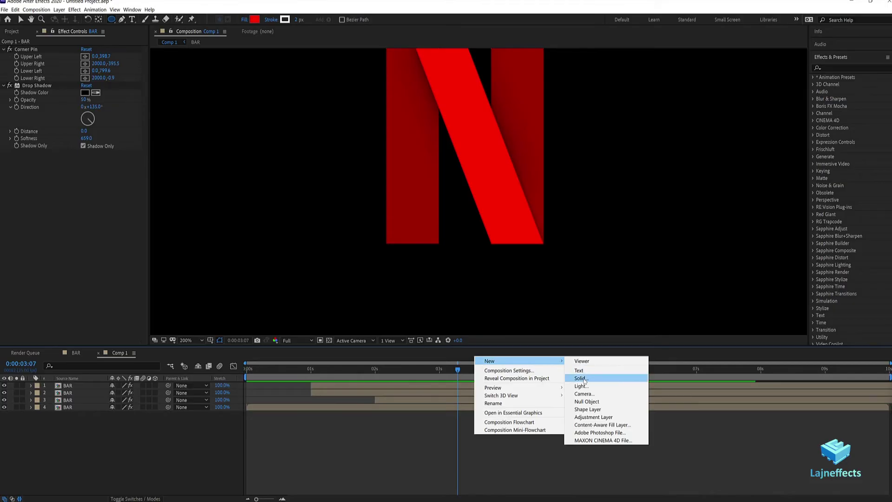
left_click(580, 378)
left_click(431, 318)
left_click(243, 166)
left_click(407, 167)
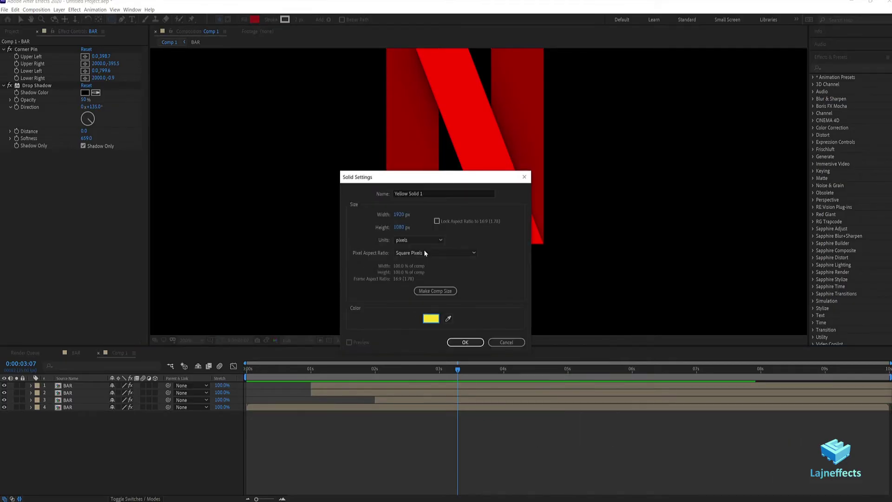
left_click(465, 342)
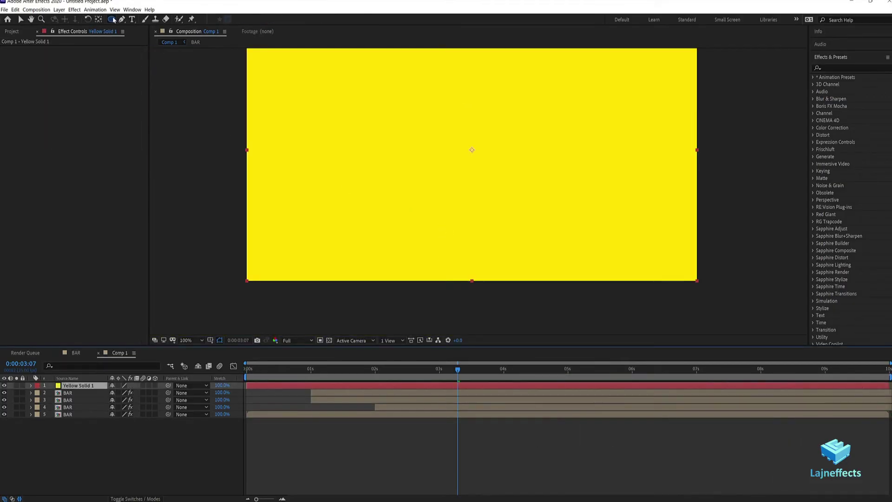
Add a full-size elliptical mask to the yellow solid and move it down so its upper arc overlaps the N's base
double_click(112, 19)
key("v")
double_click(472, 282)
left_click_drag(482, 141, 488, 316)
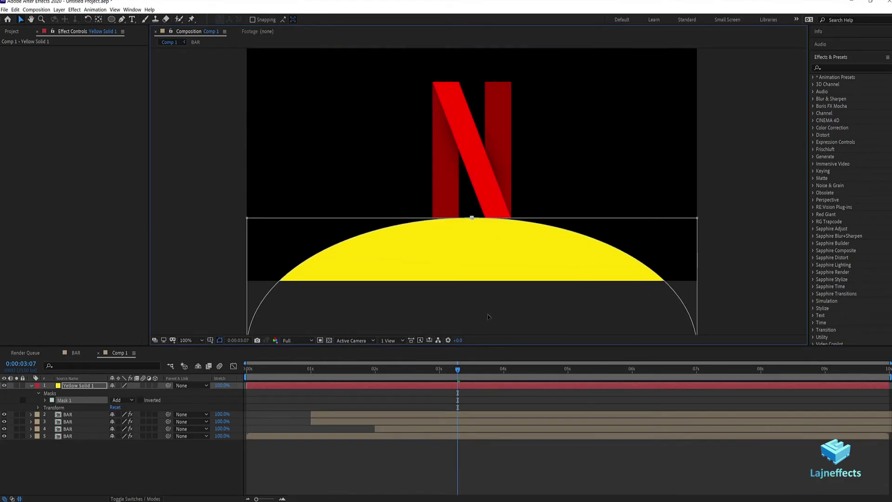
key("period")
left_click_drag(476, 257, 466, 245)
scroll(474, 259, "up", 2)
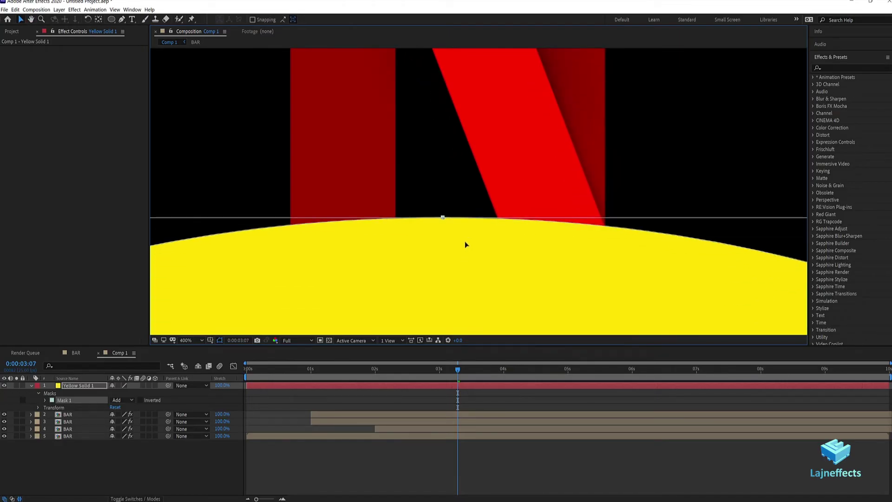
Set the yellow solid's blending mode to Silhouette to cut a curve into the N's base
left_click(97, 388)
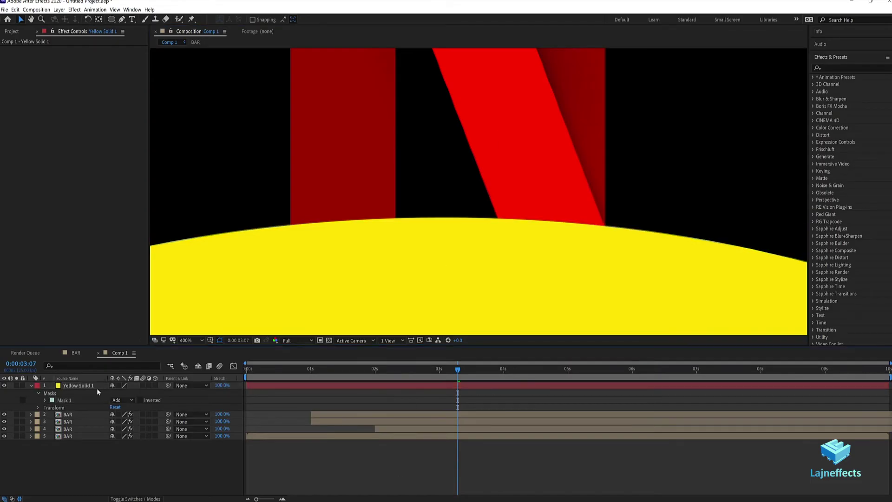
key("F4")
left_click(122, 386)
left_click(139, 354)
left_click(519, 441)
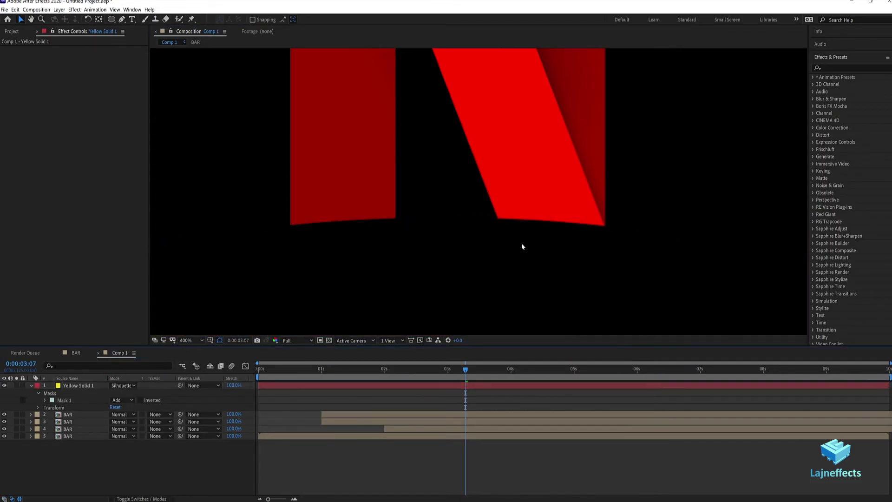
Play back the animation and examine the whole N with its curved base, stopping at 0:00:04:10
scroll(522, 243, "down", 4)
scroll(531, 220, "down", 2)
scroll(532, 233, "up", 2)
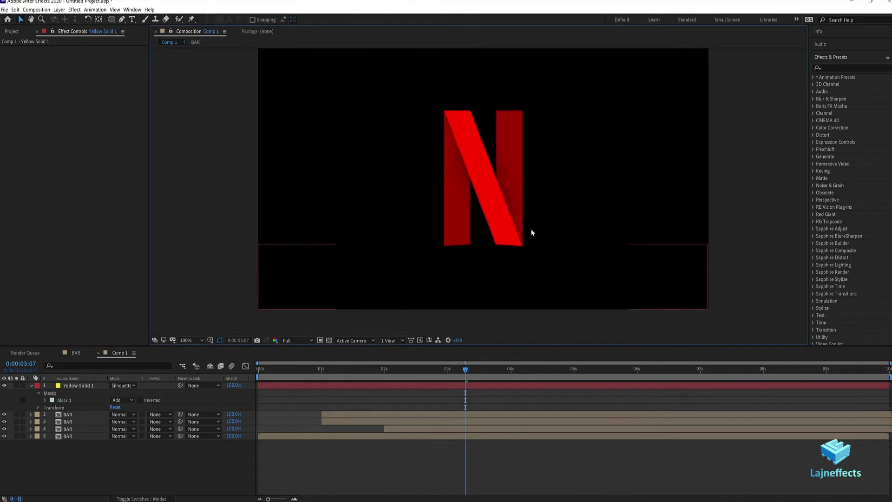
key("space")
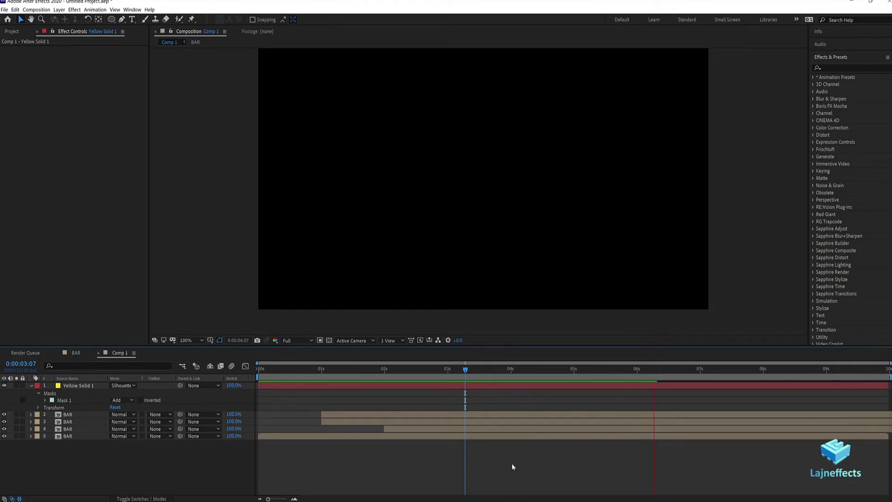
left_click(642, 369)
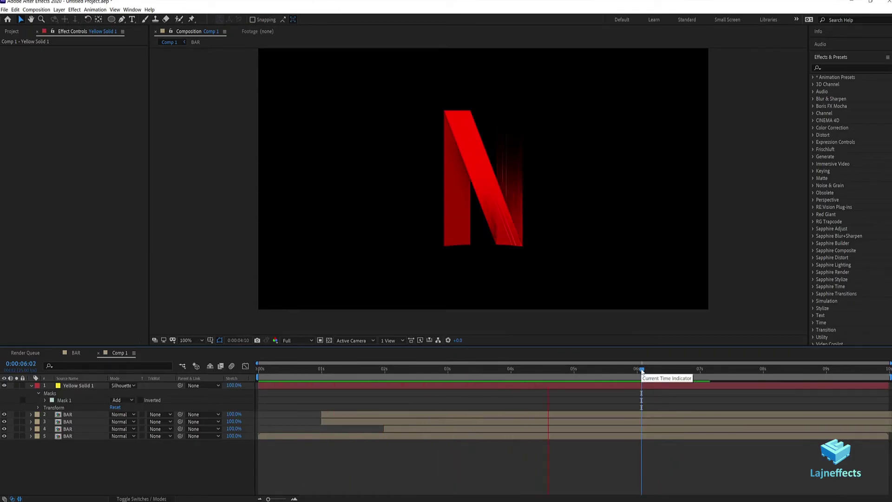
left_click(535, 369)
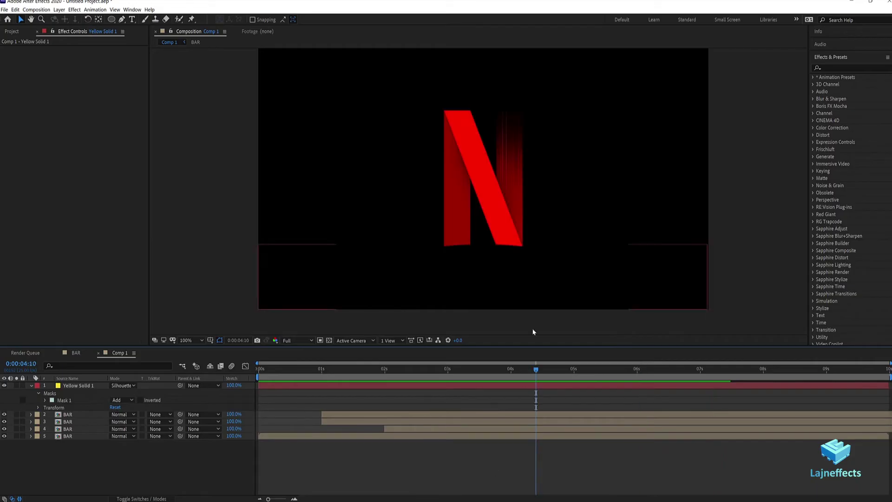
scroll(484, 213, "down", 1)
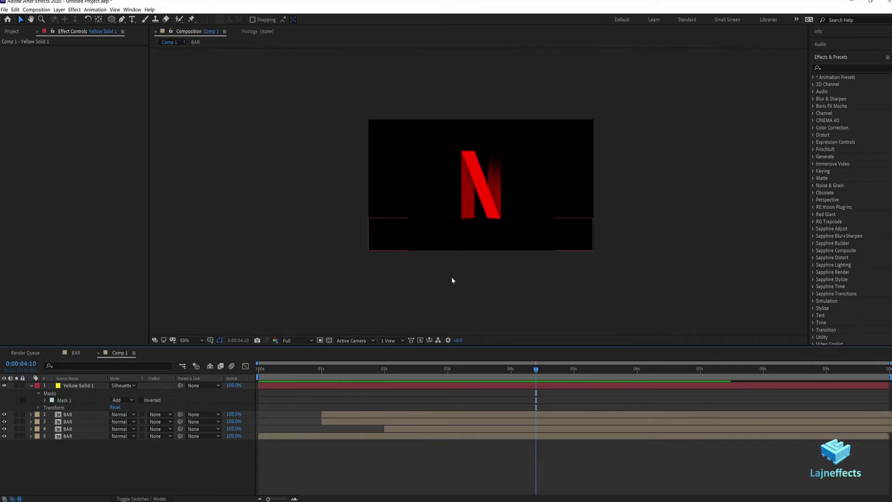
Add a camera to Comp 1 and make the yellow solid and all four BAR layers 3D
key("ctrl+a")
key("u")
left_click(452, 456)
right_click(458, 436)
mouse_move(479, 363)
left_click(590, 395)
left_click(236, 200)
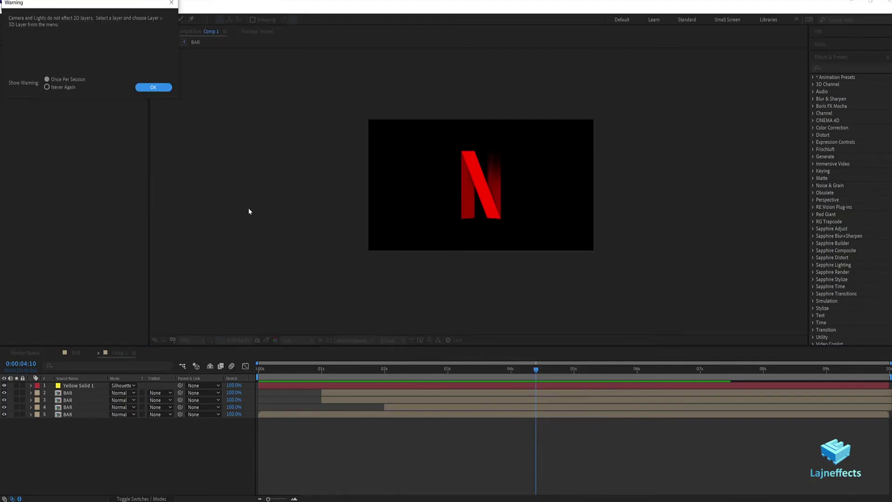
left_click(157, 88)
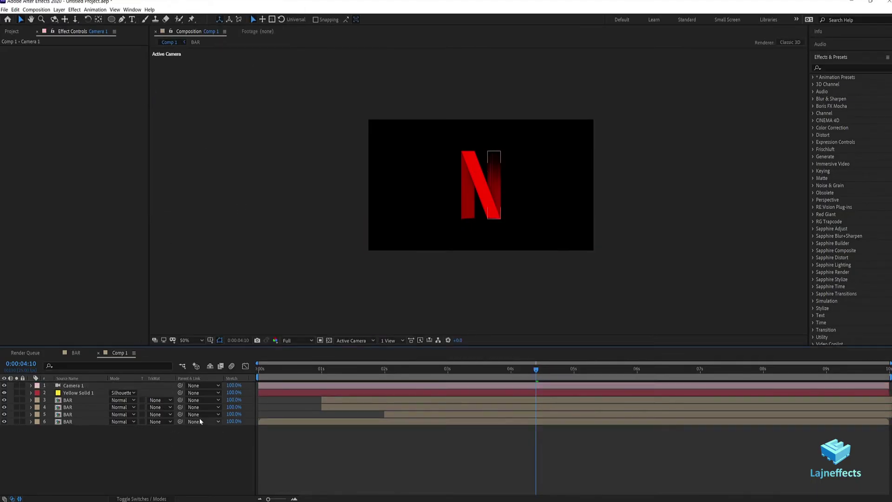
left_click(145, 496)
left_click_drag(155, 393, 155, 443)
Add keyframes to all of the camera's transform properties at 0:00:03:08
left_click_drag(476, 372, 454, 387)
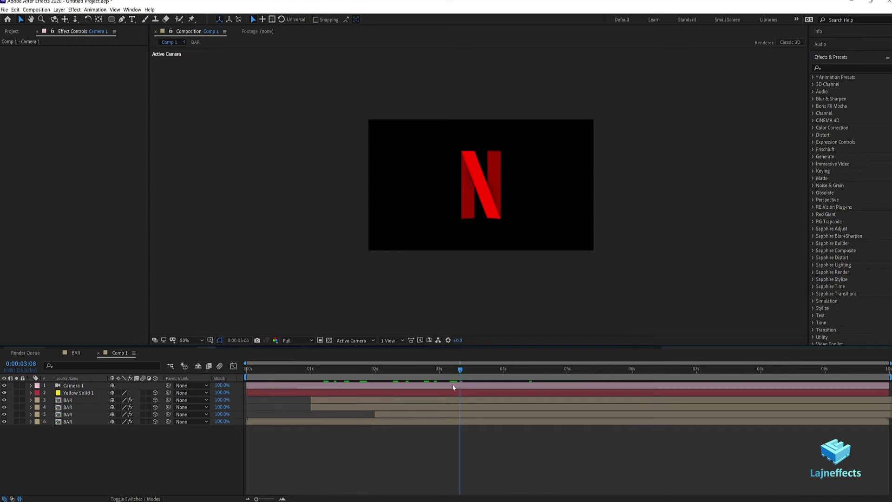
left_click(454, 387)
left_click(31, 385)
left_click(38, 393)
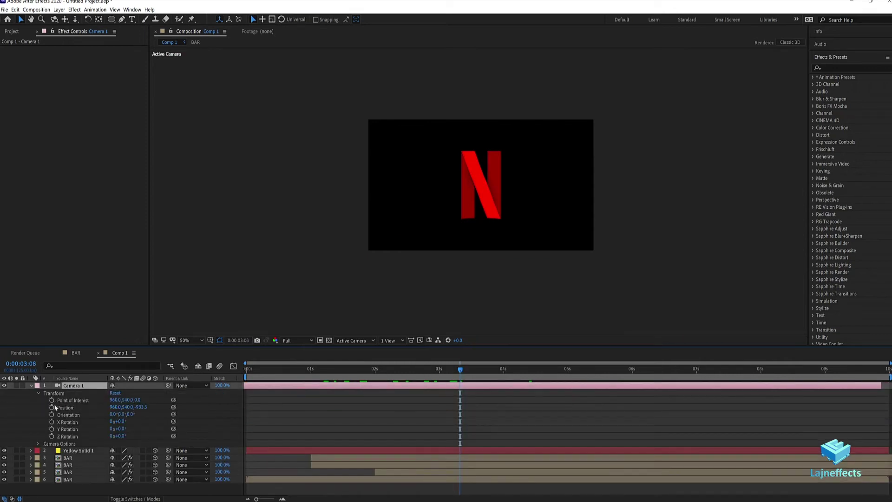
left_click_drag(52, 401, 52, 437)
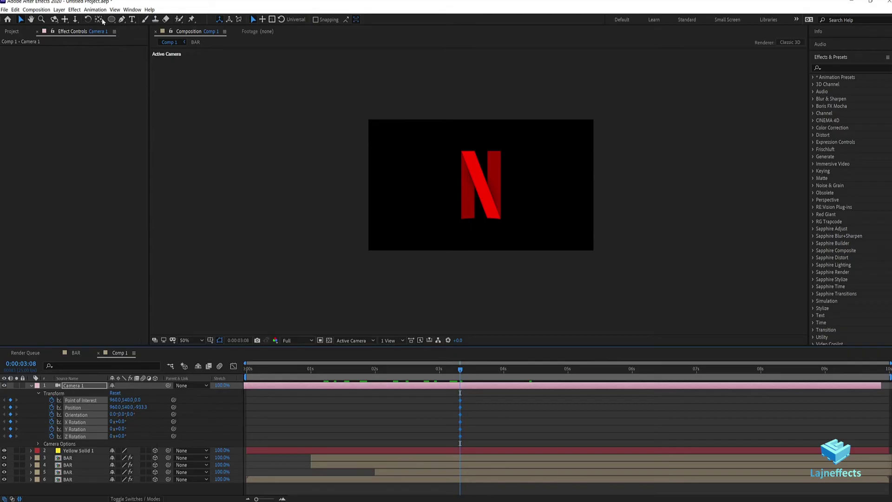
Dolly the camera back to Z about -1521 at 0:00:03:08 and into the N's left bar to Z about -33 at 0:00:05:11
left_click(74, 20)
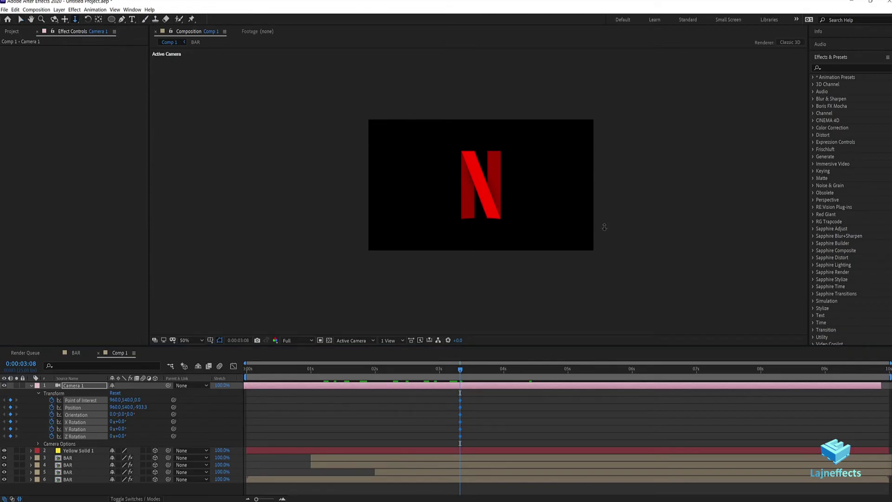
left_click_drag(482, 184, 481, 221)
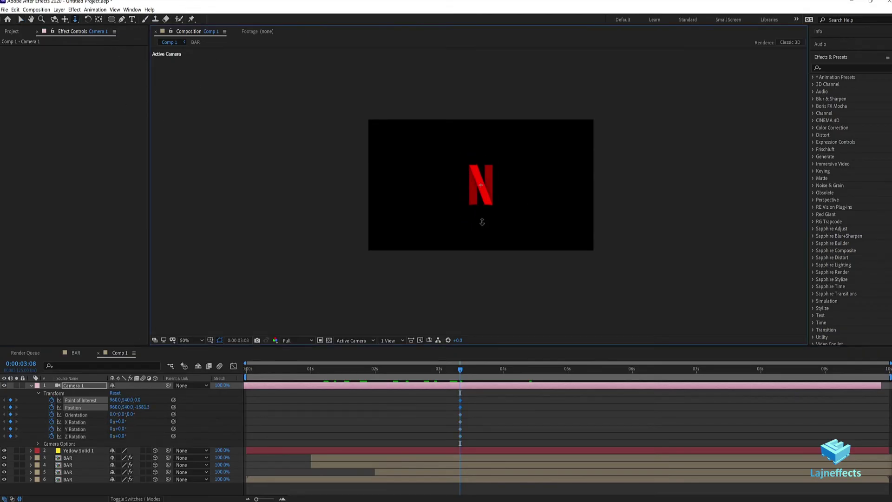
left_click_drag(467, 369, 596, 373)
left_click_drag(473, 184, 480, 135)
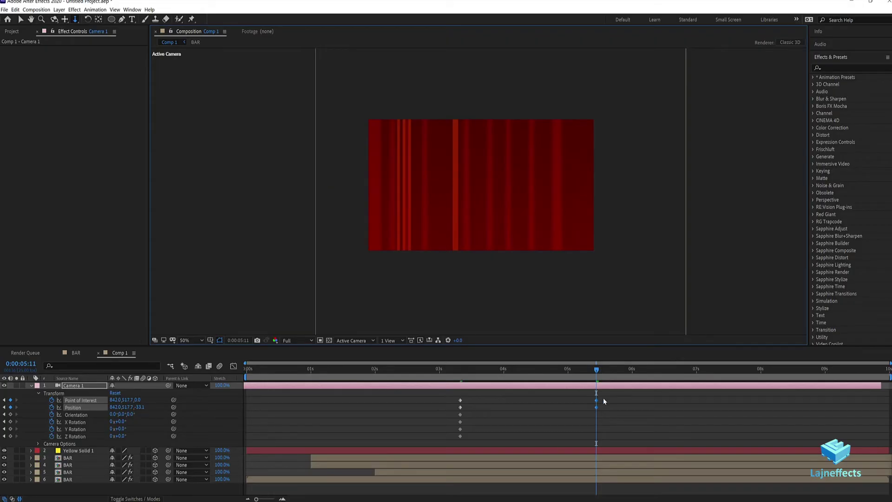
Move the camera's end keyframes to just after 7 seconds and ease its starting keyframes at 0:00:03:08
left_click_drag(596, 408, 701, 407)
left_click(610, 368)
left_click_drag(615, 370, 445, 368)
left_click_drag(475, 398, 444, 451)
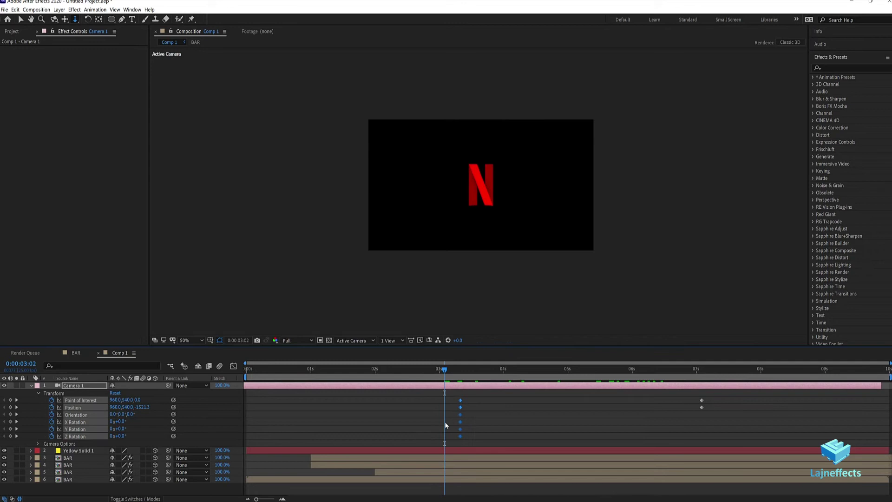
Lower the composition's preview resolution to Quarter
left_click(294, 341)
left_click(290, 394)
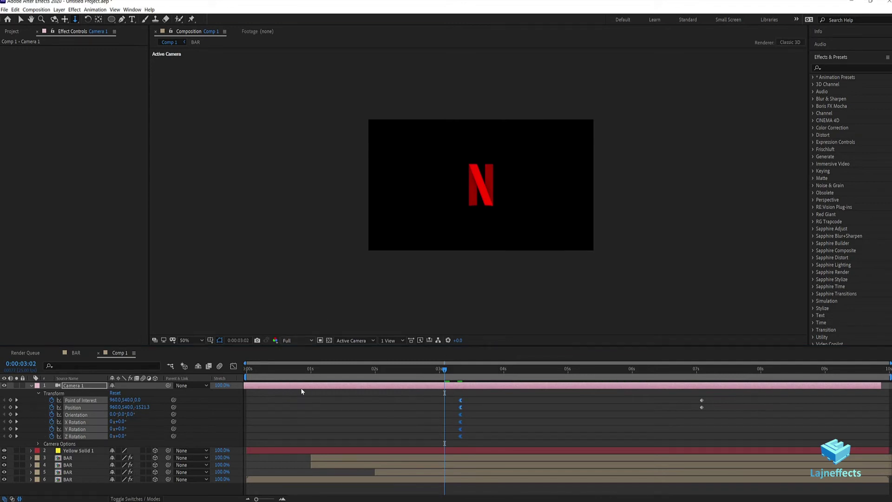
scroll(566, 226, "up", 4)
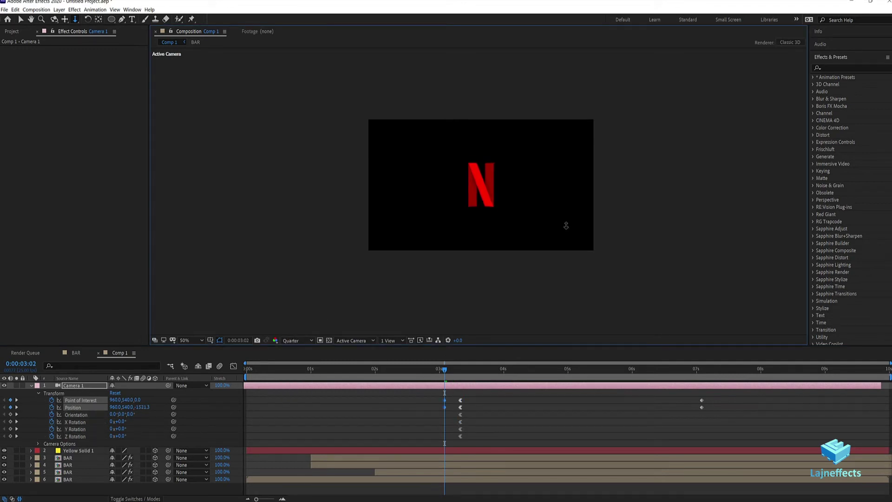
left_click(492, 400)
key("ctrl+z")
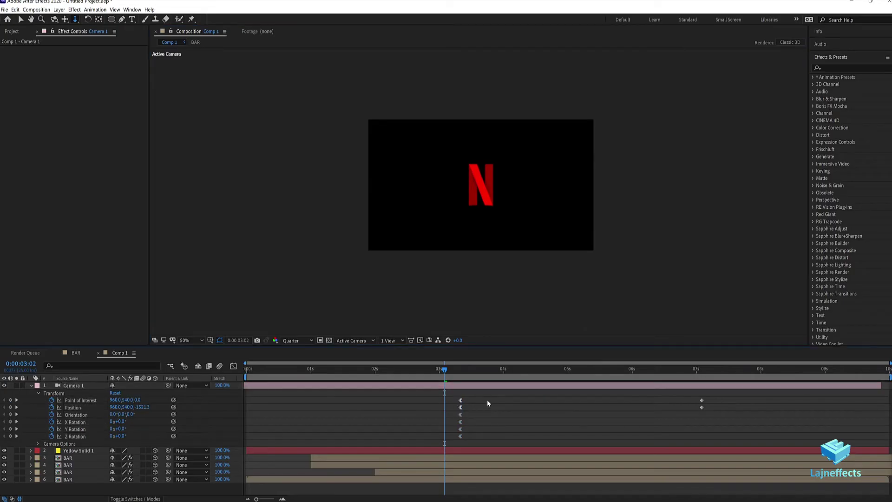
Play back the camera push-in and check the frame at 0:00:05:20
key("space")
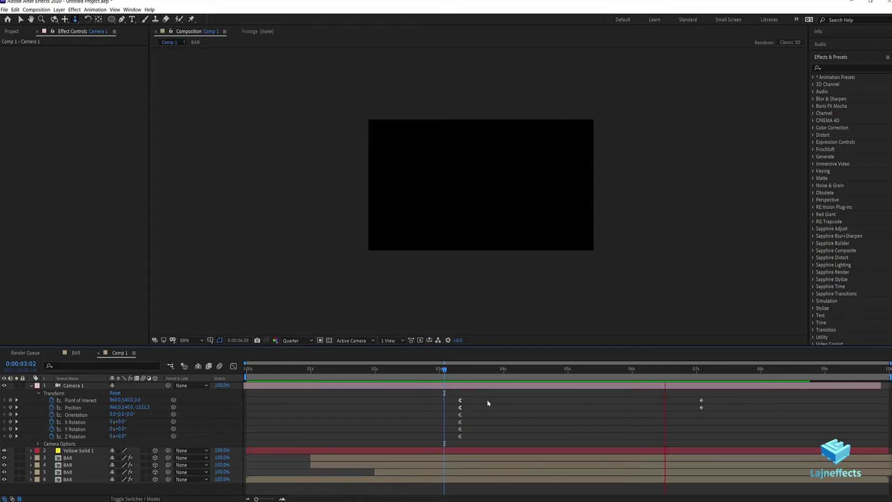
left_click_drag(491, 371, 620, 366)
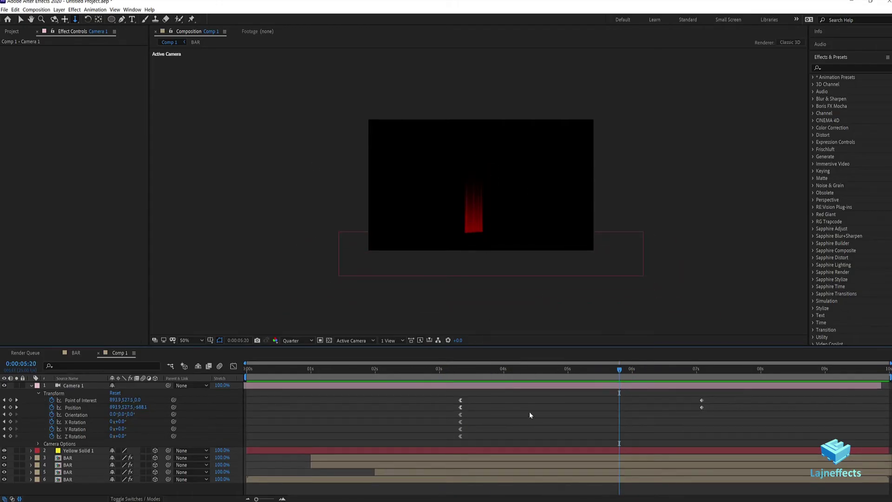
Show the project's items and collapse the camera's revealed properties in the timeline
left_click(7, 32)
key("ctrl+a")
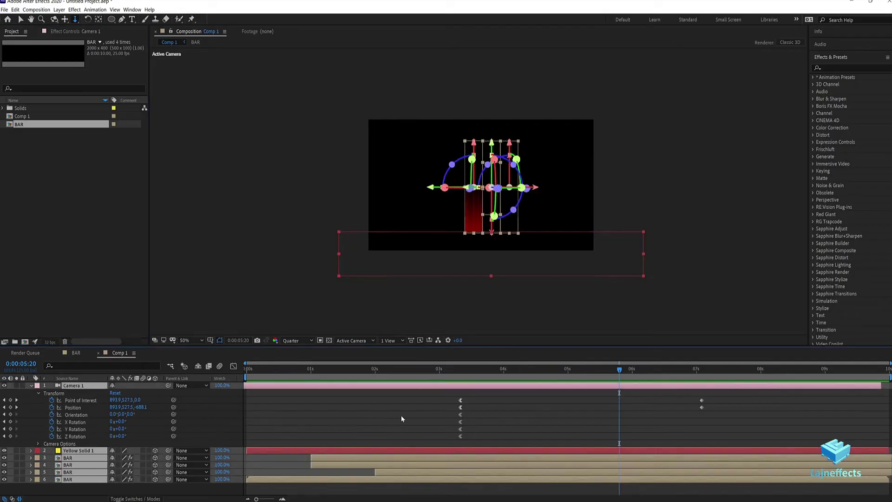
key("ctrl+grave")
left_click(428, 446)
Create a new composition named colors, 1500 px wide and 1500 px high
right_click(55, 179)
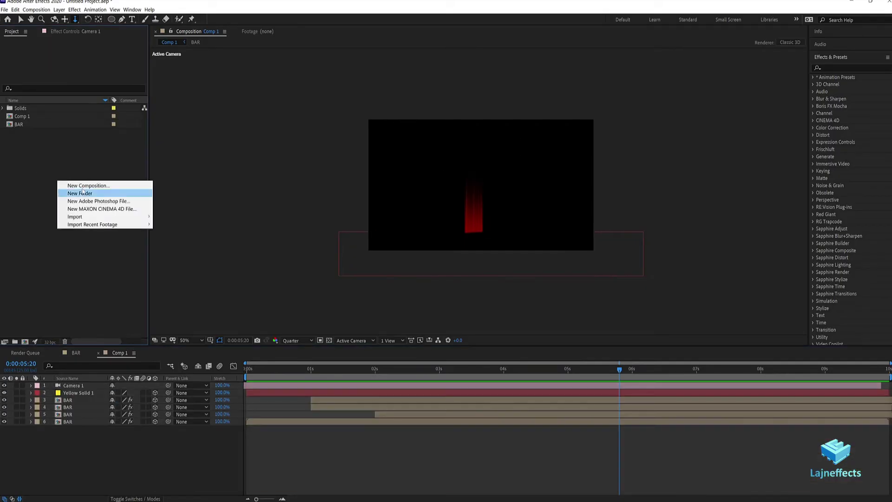
left_click(72, 183)
left_click(473, 142)
type("1500")
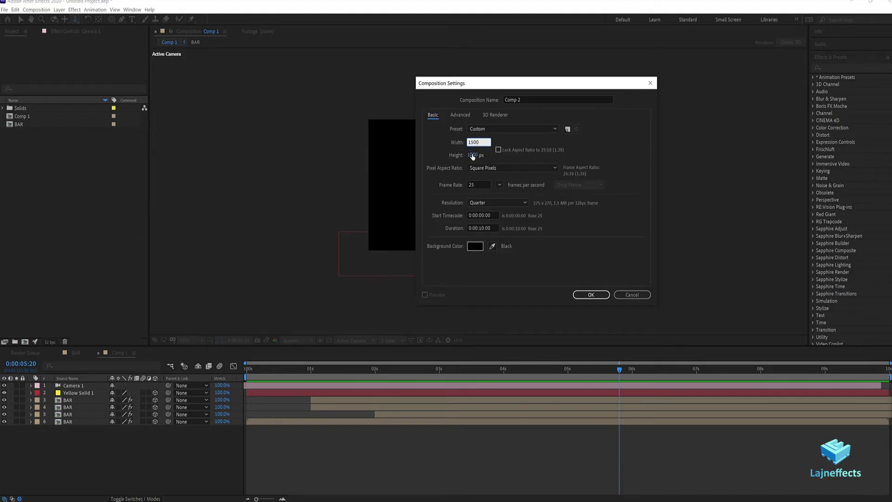
left_click(473, 155)
type("1500")
left_click(530, 99)
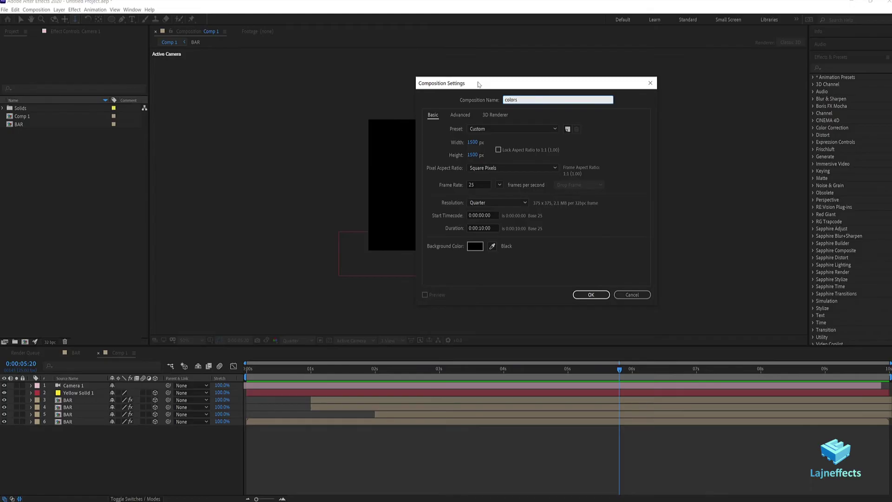
left_click(591, 294)
Add a yellow solid to the colors composition and apply the 4-Color Gradient effect to it
right_click(384, 414)
mouse_move(472, 421)
left_click(491, 434)
left_click(466, 343)
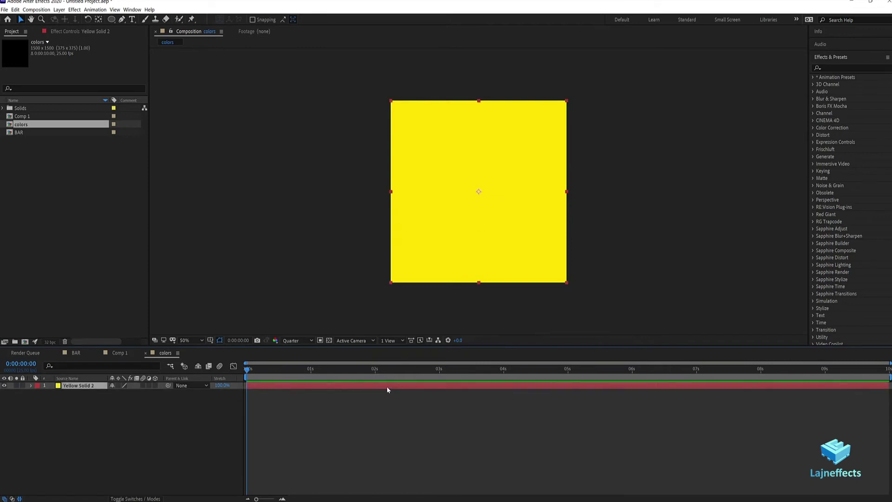
right_click(414, 387)
mouse_move(457, 292)
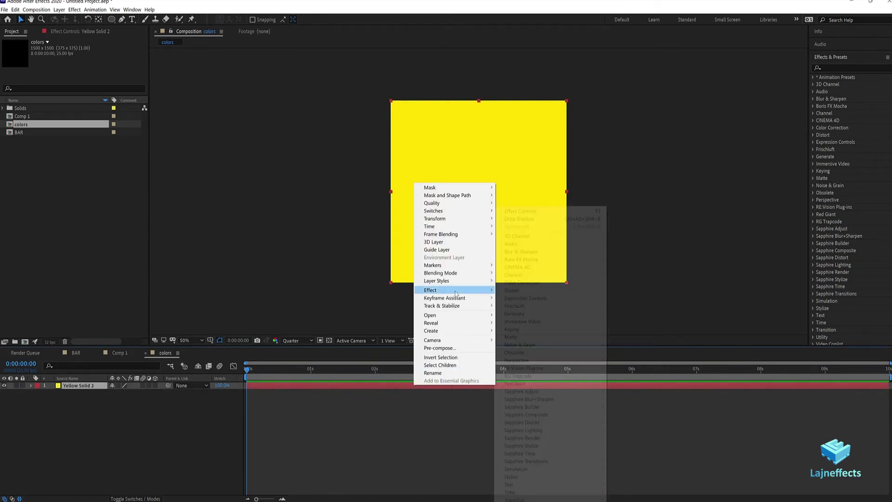
mouse_move(560, 317)
left_click(621, 314)
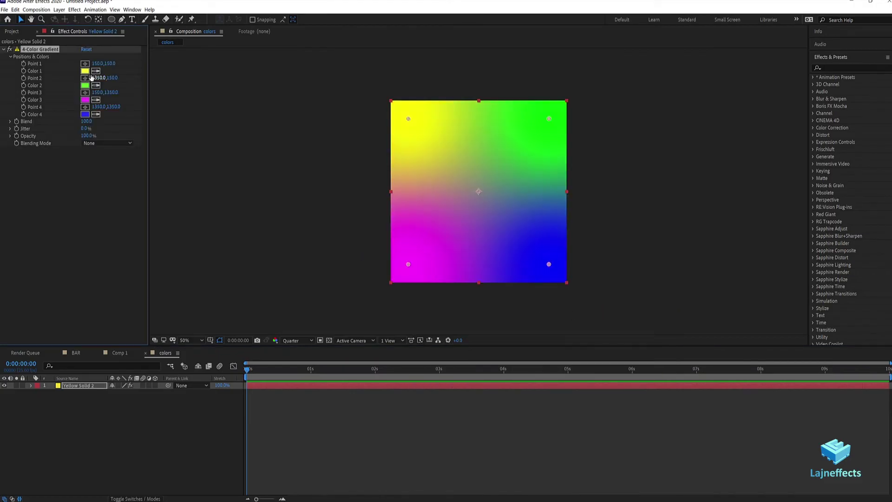
Change the 4-Color Gradient's Color 1 to orange and Color 2 to red
left_click(85, 70)
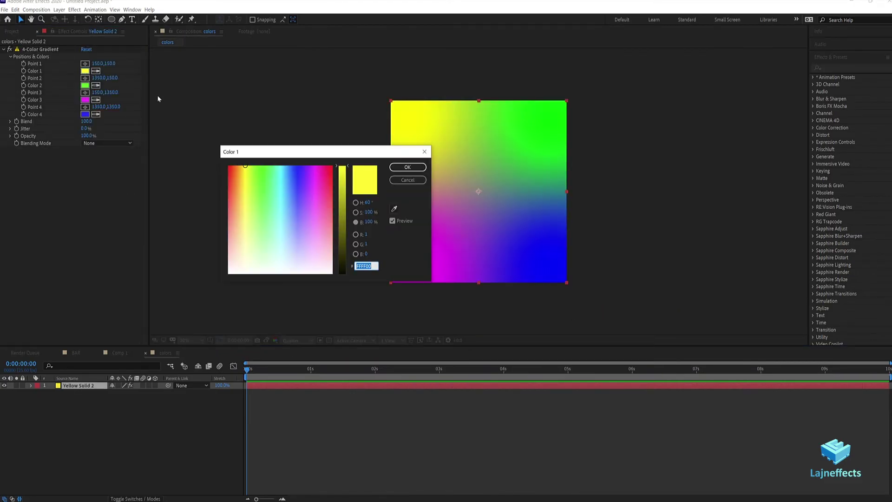
left_click(237, 167)
left_click(408, 167)
left_click(85, 85)
left_click(325, 176)
left_click(408, 167)
Change the 4-Color Gradient's Color 3 to light blue and Color 4 to red
left_click(85, 100)
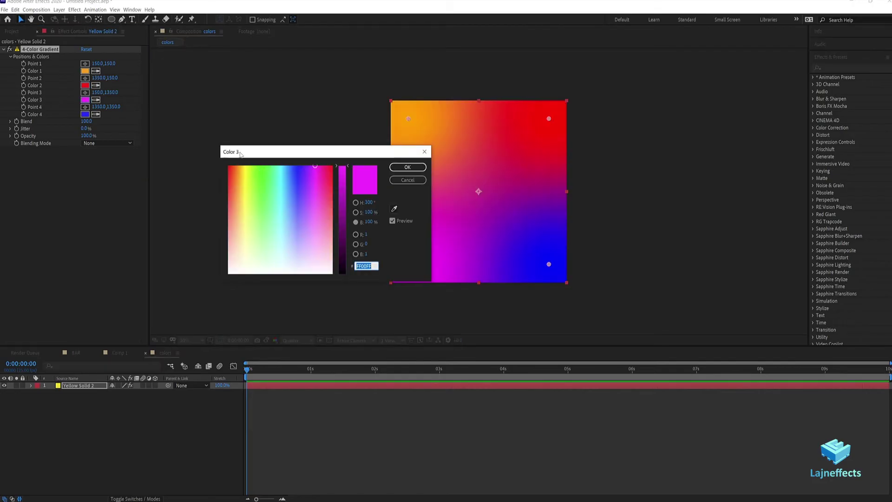
left_click(284, 165)
left_click(407, 167)
left_click(85, 113)
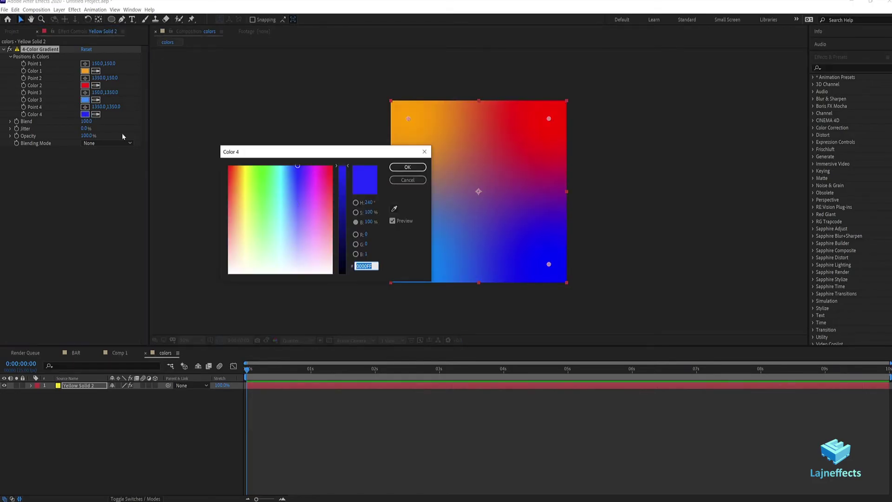
left_click(325, 177)
left_click(408, 167)
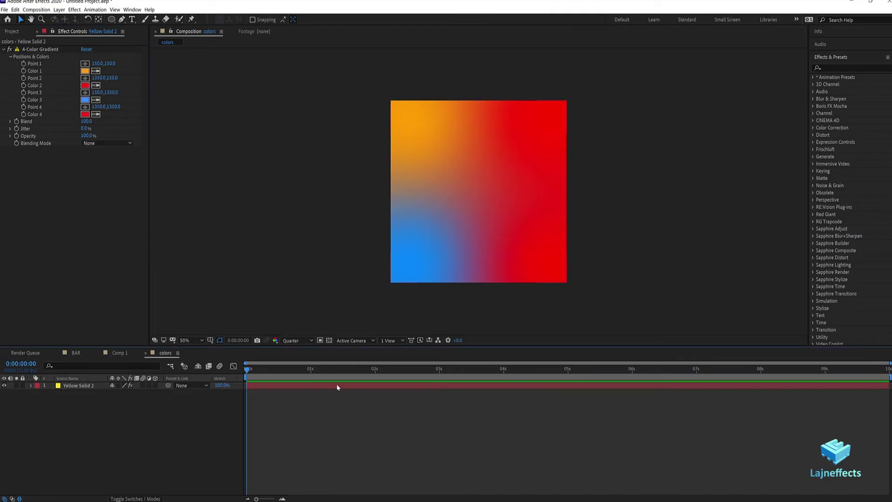
Find the CC Star Burst effect and apply it to the yellow solid
left_click(828, 70)
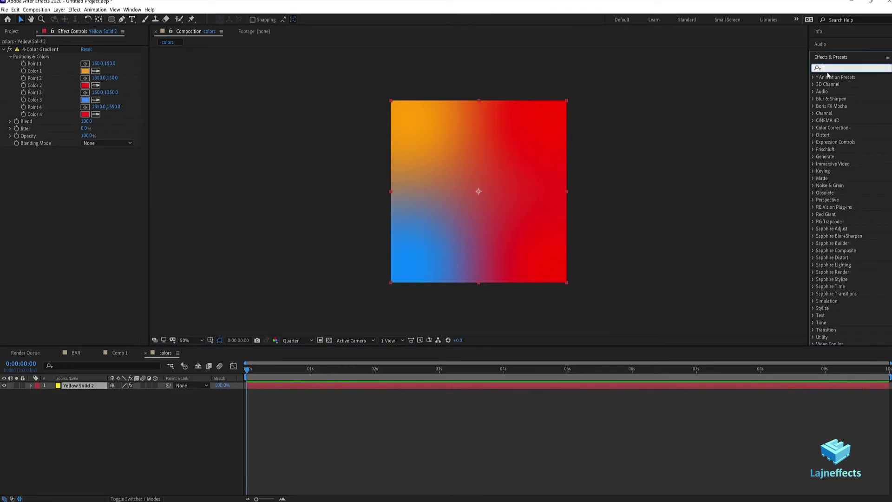
type("star")
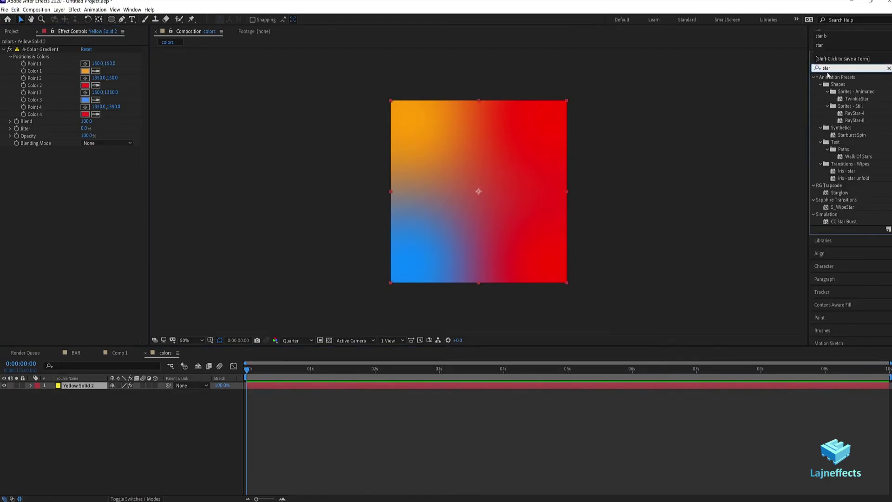
type(" b")
double_click(843, 85)
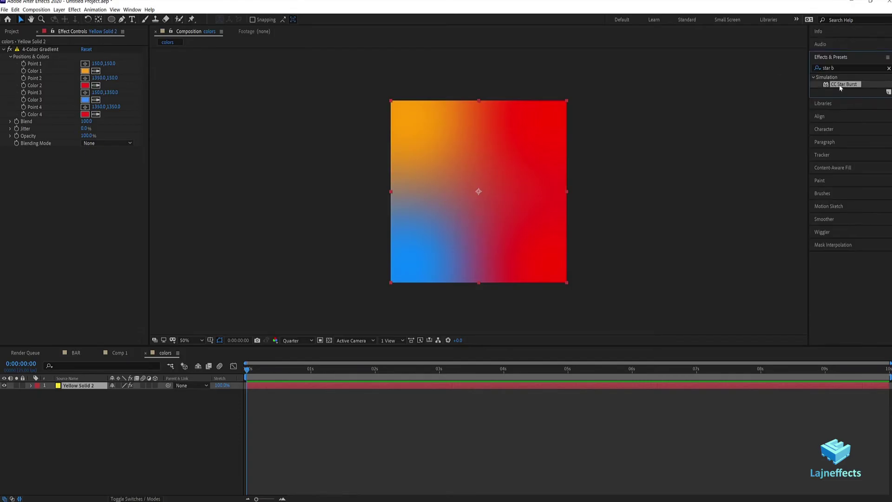
left_click(89, 224)
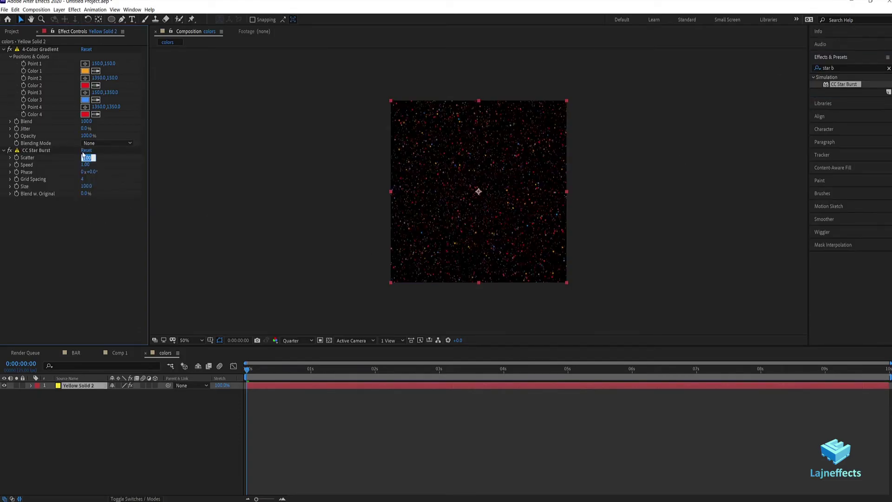
Set the CC Star Burst scatter to 300 and its speed to 3
left_click(83, 156)
type("300")
key("Return")
left_click(84, 165)
type("3")
key("Return")
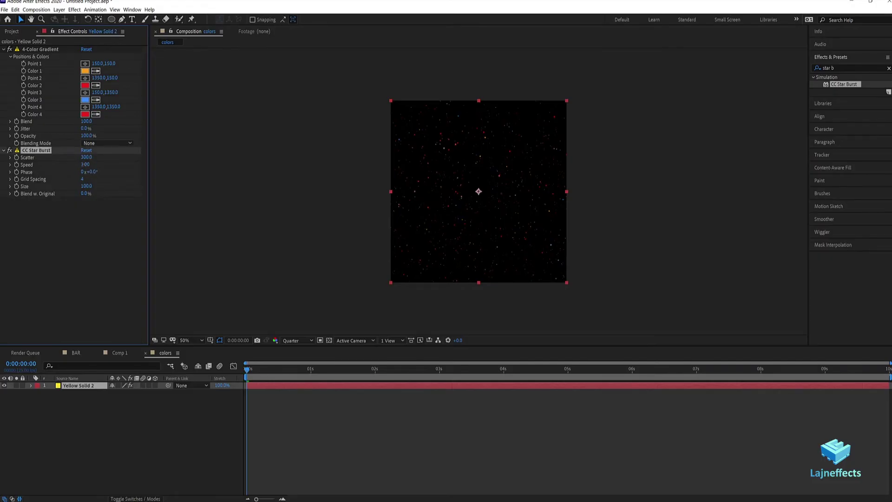
Set the CC Star Burst grid spacing to 30 and size to 30, and check the frame at 0:00:02:22
left_click(79, 227)
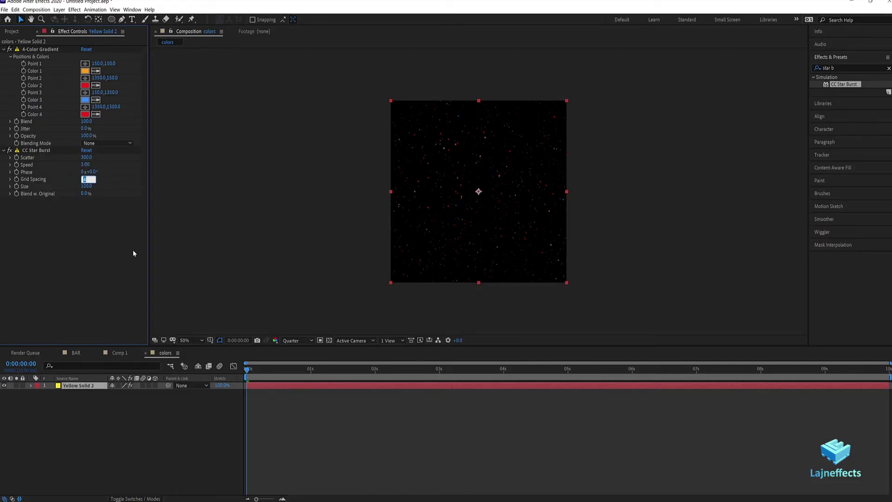
type("30")
key("Return")
left_click(96, 206)
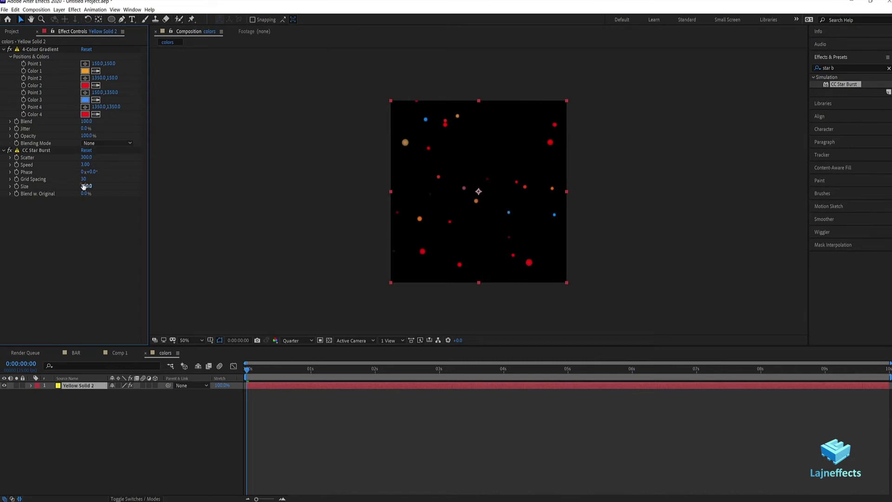
type("30")
key("Return")
left_click(399, 459)
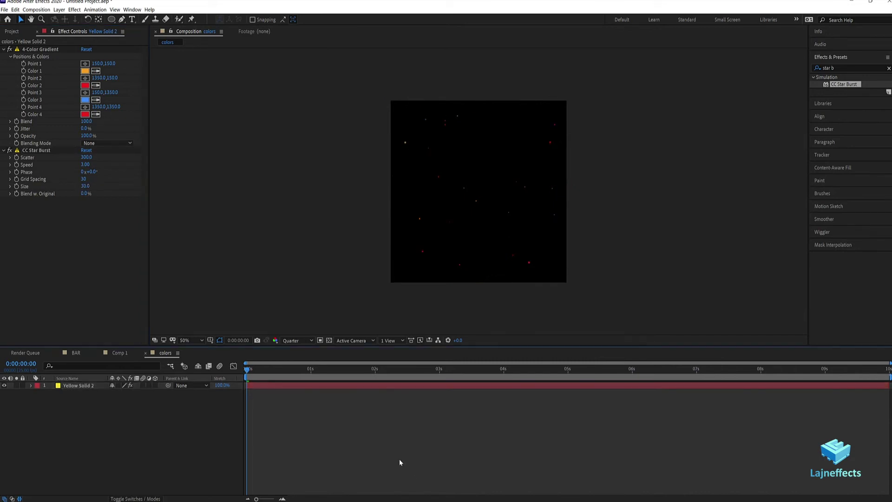
left_click_drag(414, 368, 432, 369)
Add a Fast Box Blur to the yellow solid with vertical blur dimensions and a blur radius of 2500
left_click(372, 386)
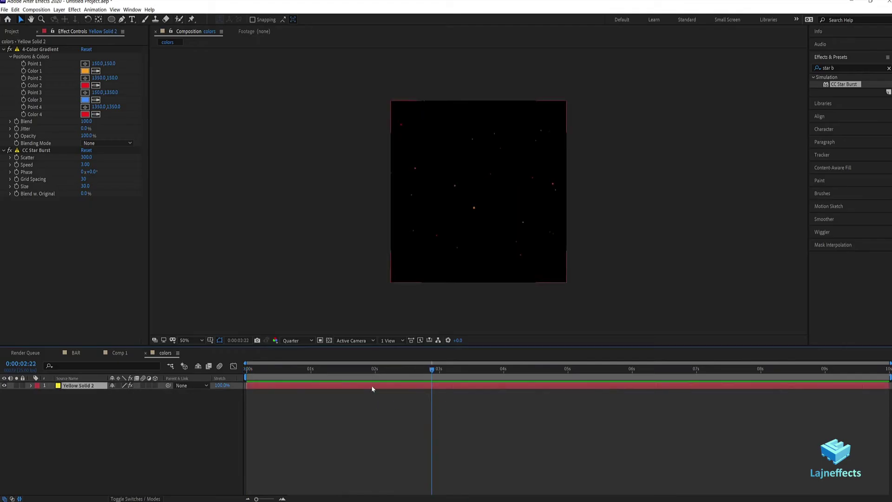
right_click(76, 239)
mouse_move(116, 234)
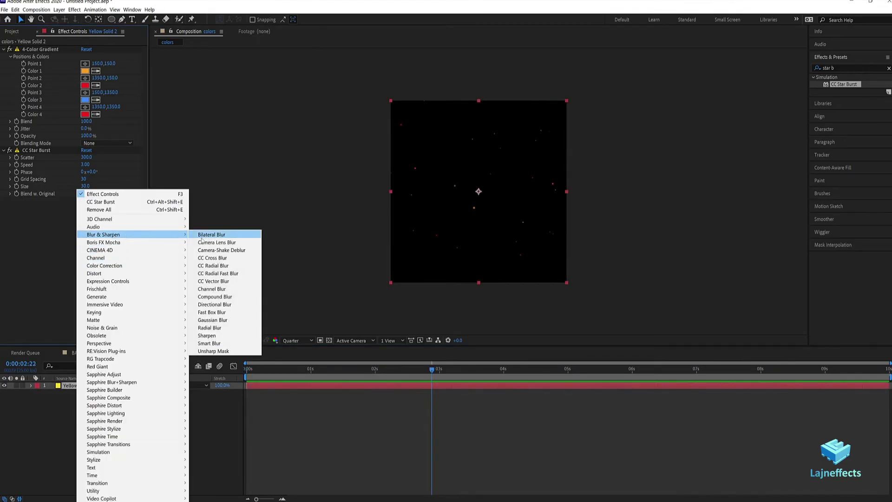
left_click(212, 312)
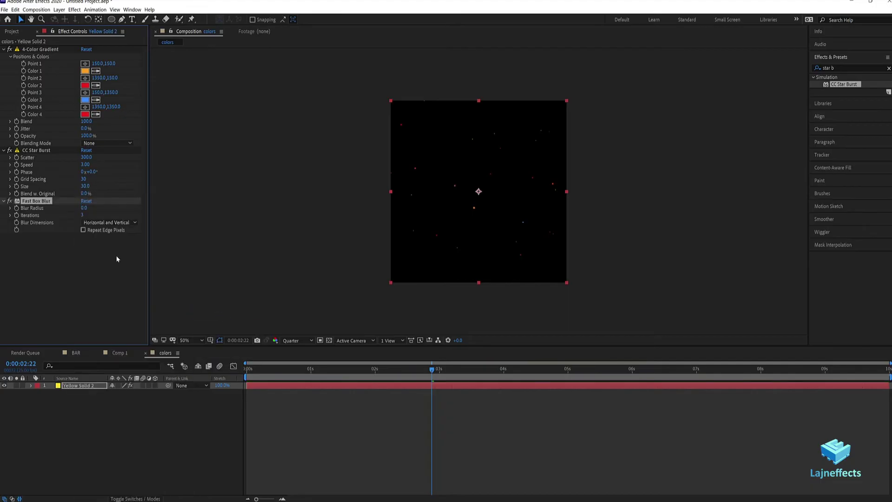
left_click(110, 222)
left_click(99, 246)
left_click(84, 208)
left_click_drag(486, 371, 465, 387)
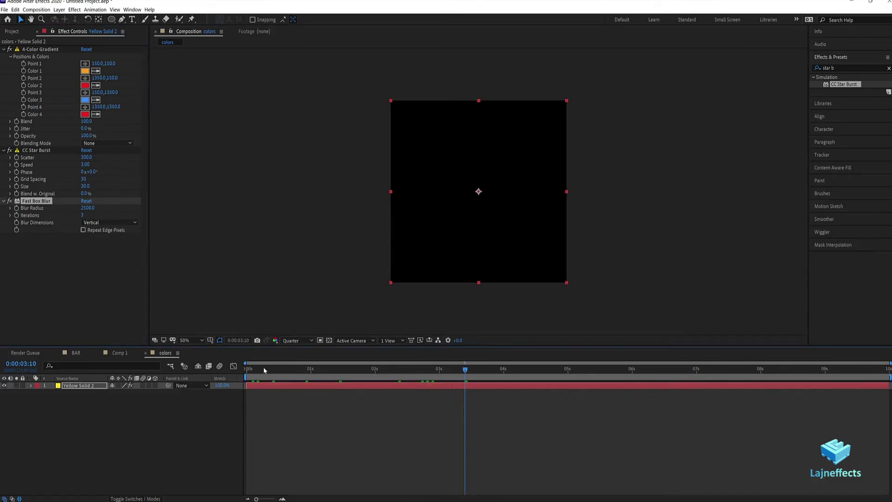
Add a Curves effect to the yellow solid and raise the Alpha channel's lowest point to the top of the graph
left_click(364, 387)
right_click(64, 263)
mouse_move(144, 267)
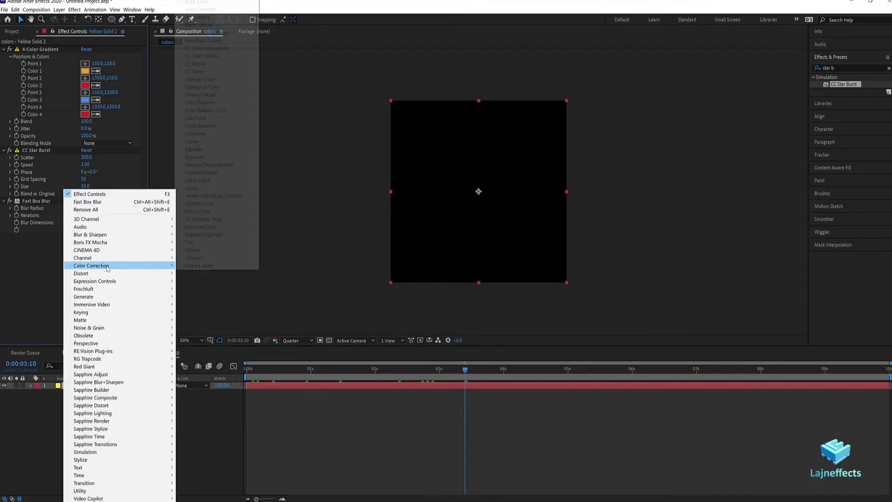
left_click(192, 141)
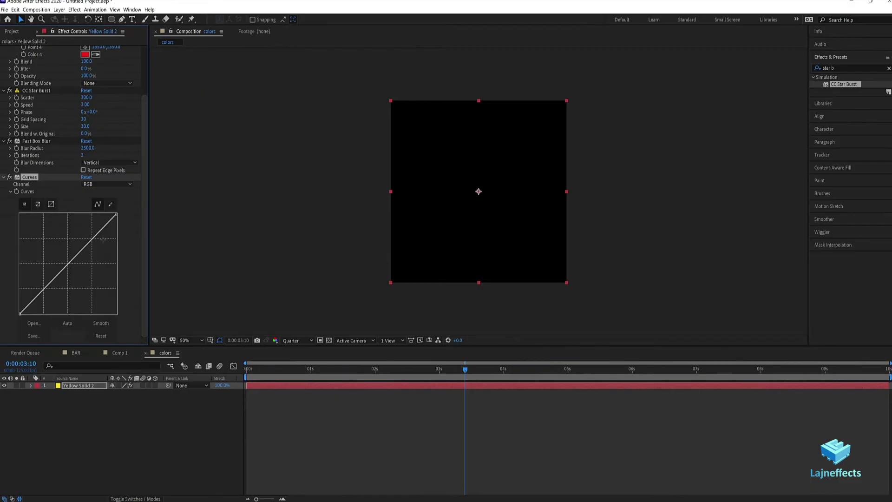
left_click(131, 186)
left_click(93, 225)
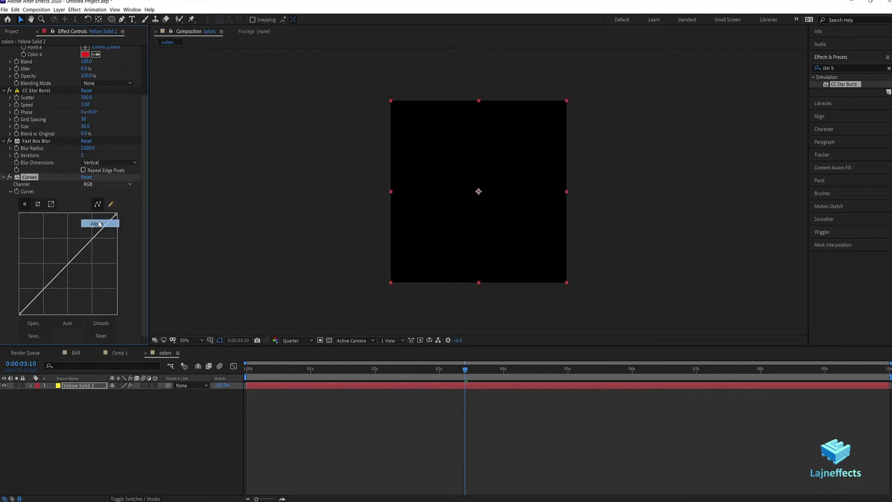
left_click_drag(20, 312, 13, 214)
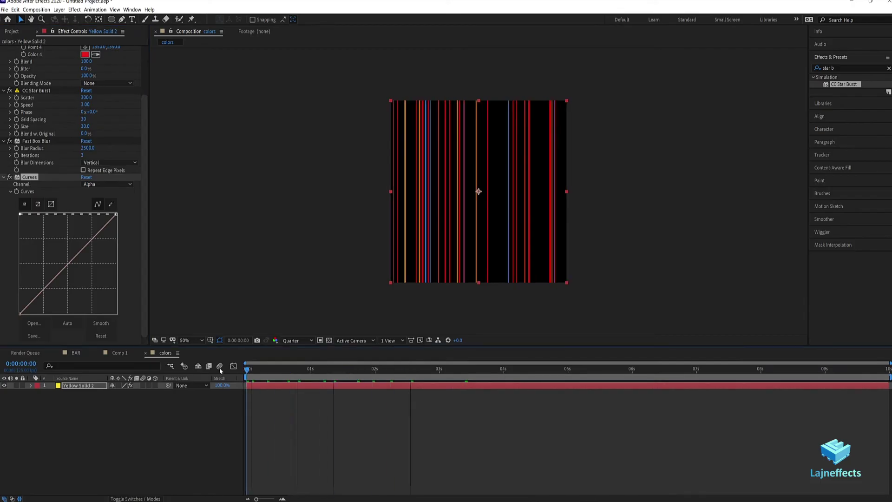
Play back the moving color stripes and check the frame at 0:00:02:00
left_click(316, 398)
key("space")
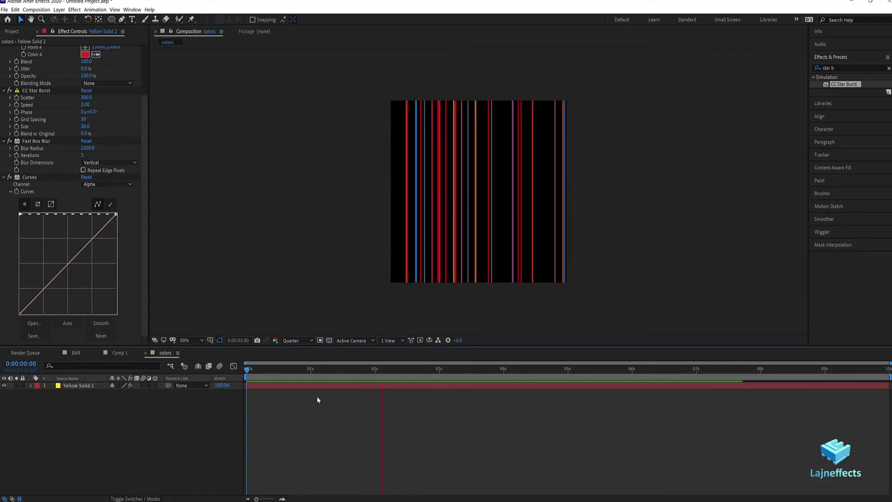
left_click(367, 371)
left_click(375, 368)
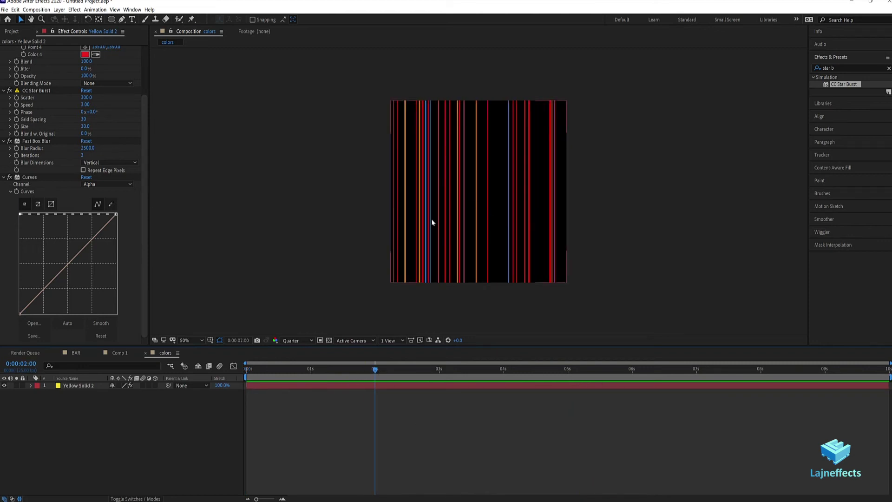
Keyframe the CC Star Burst size at 0:00:00:00 and set it to 94 at 0:00:01:11
left_click_drag(377, 370, 247, 370)
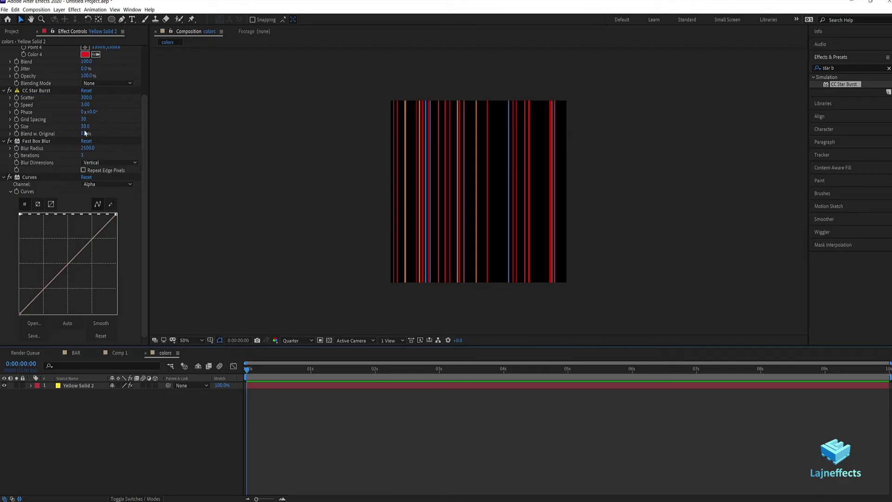
left_click_drag(144, 137, 144, 111)
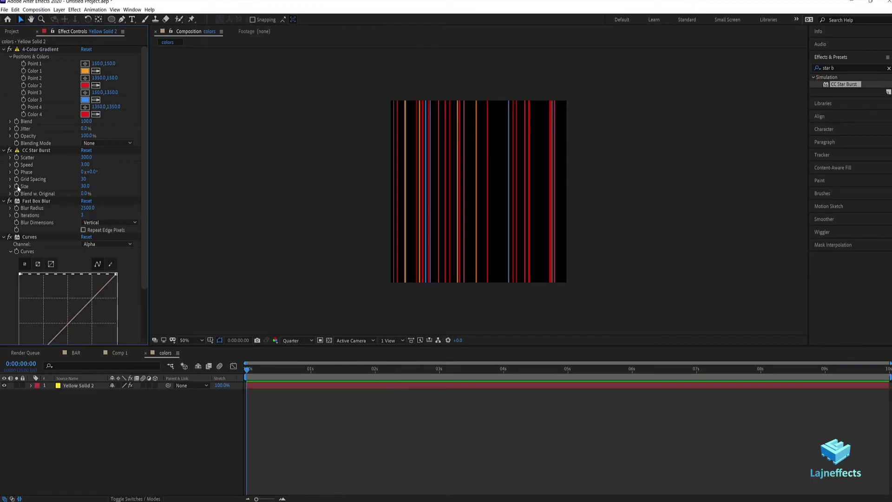
left_click(36, 150)
left_click_drag(246, 369, 339, 370)
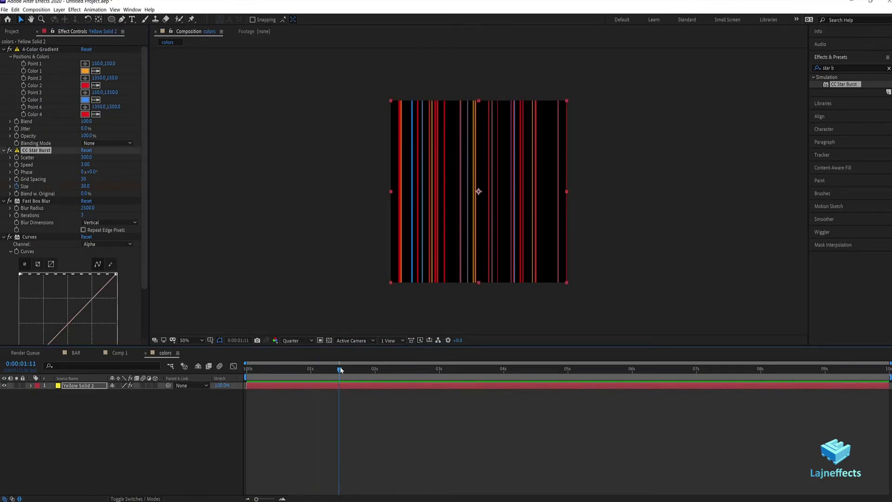
left_click_drag(86, 187, 227, 258)
left_click_drag(384, 370, 509, 370)
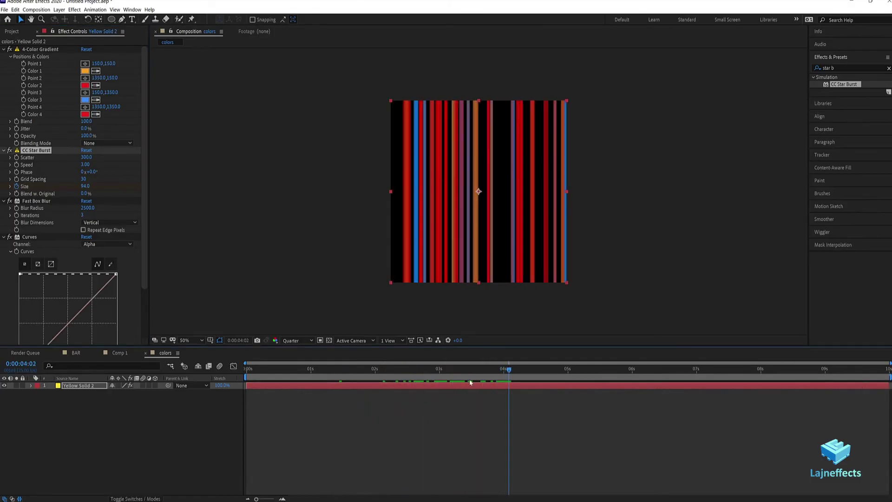
Apply the Venetian Blinds transition effect to the yellow solid and collapse the Curves settings
left_click(411, 408)
left_click(409, 385)
right_click(409, 386)
mouse_move(446, 290)
mouse_move(511, 499)
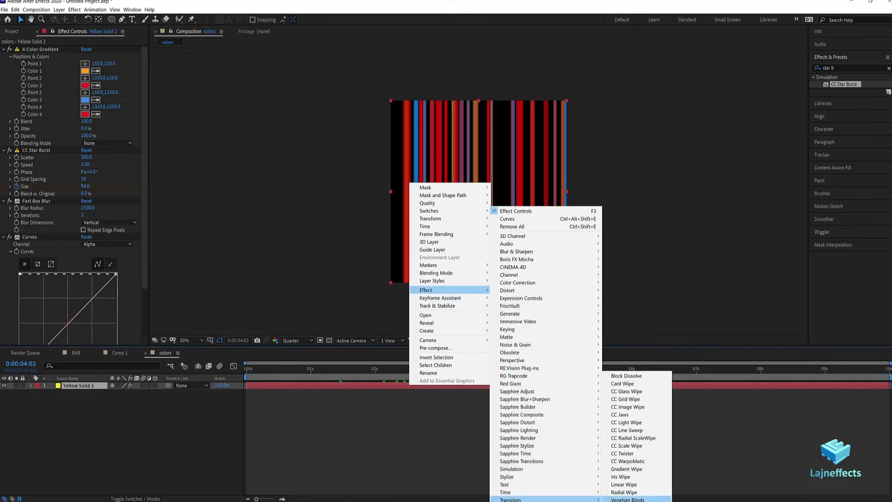
left_click(625, 496)
left_click(5, 124)
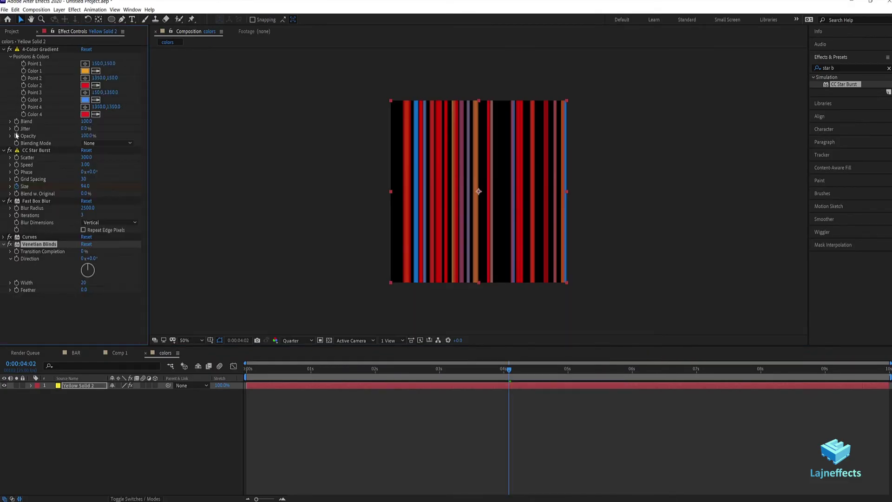
Keyframe the Venetian Blinds transition completion and width at 0:00:01:22, and set transition completion to 100% at 0:00:00:00
left_click_drag(374, 366, 321, 366)
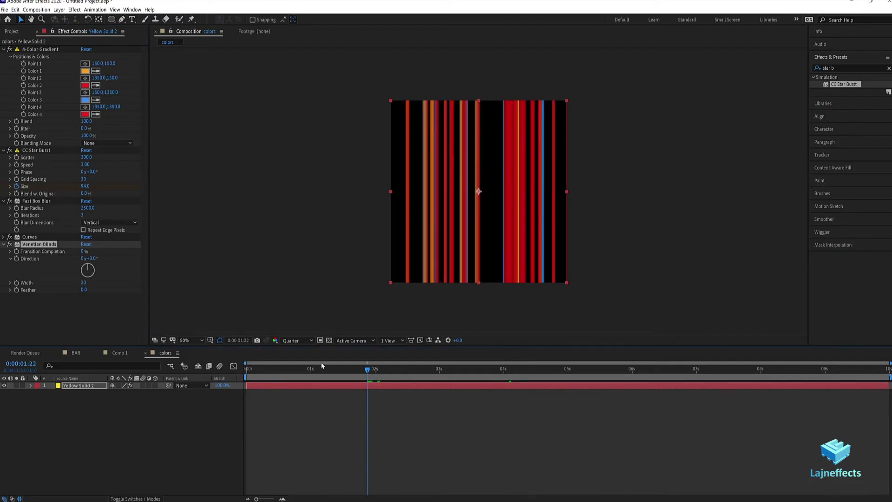
left_click(16, 251)
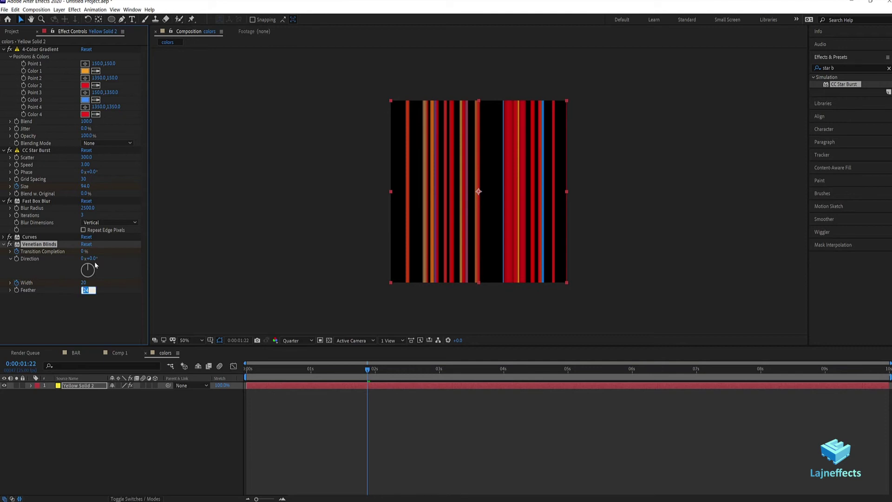
left_click_drag(316, 368, 222, 368)
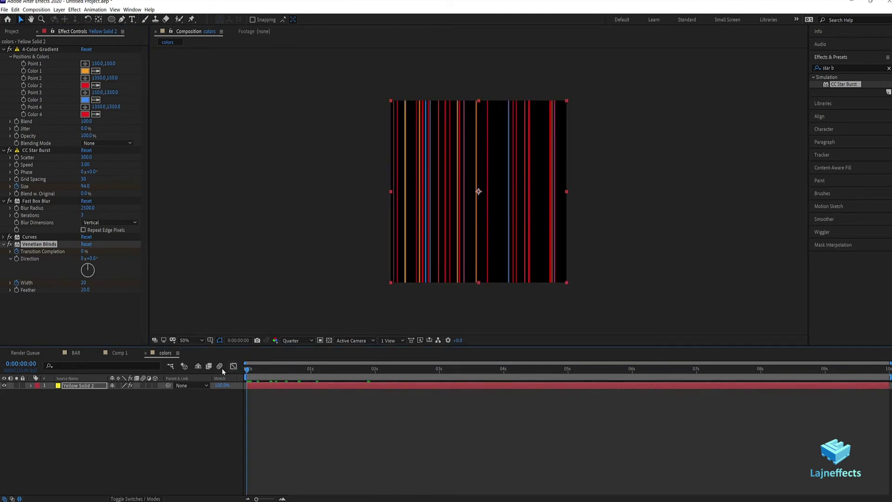
left_click_drag(82, 251, 114, 289)
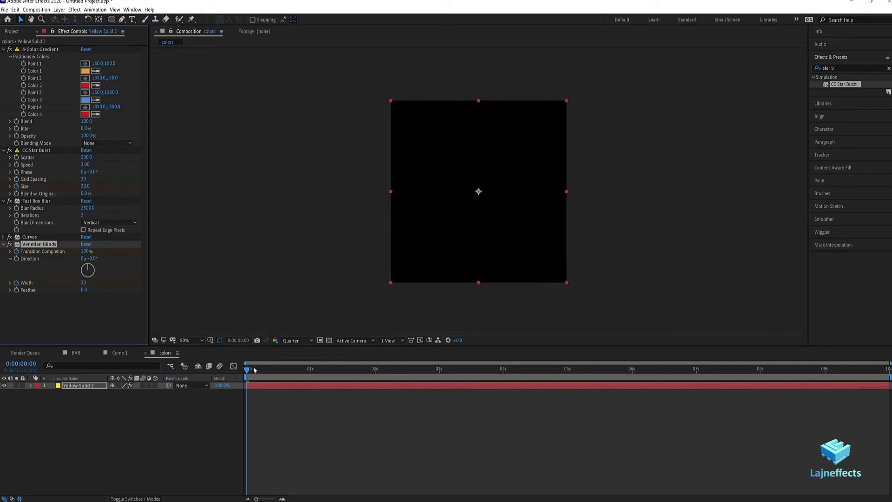
Show the solid's keyframed properties and set Venetian Blinds transition completion to 100% and width to 103 at 0:00:03:14
left_click_drag(255, 370, 340, 372)
key("u")
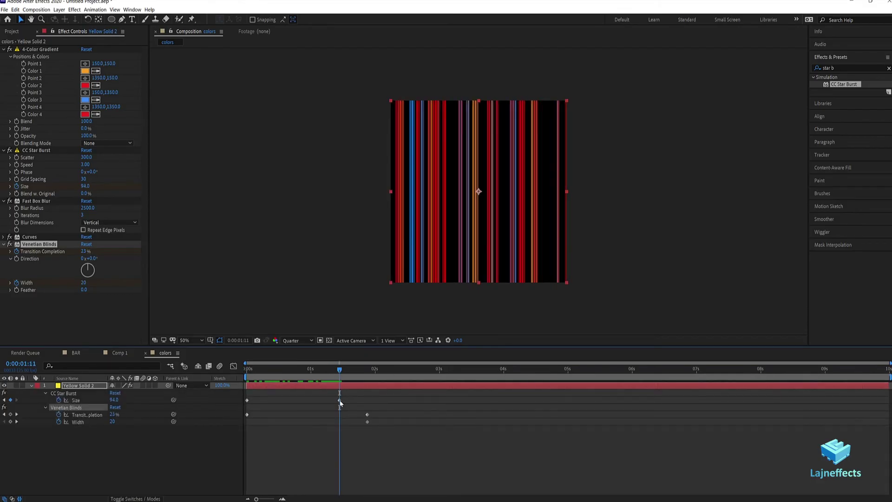
left_click(339, 401)
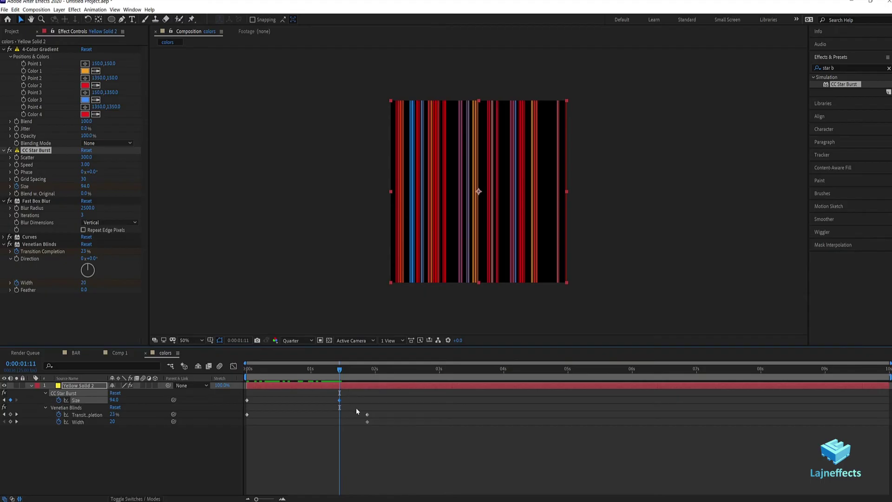
left_click(367, 372)
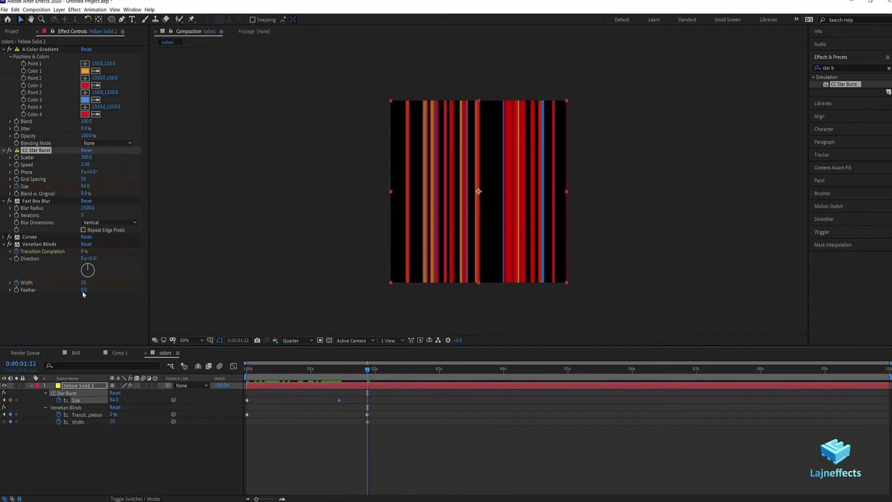
left_click_drag(404, 371, 477, 375)
left_click_drag(82, 254, 121, 253)
left_click(98, 283)
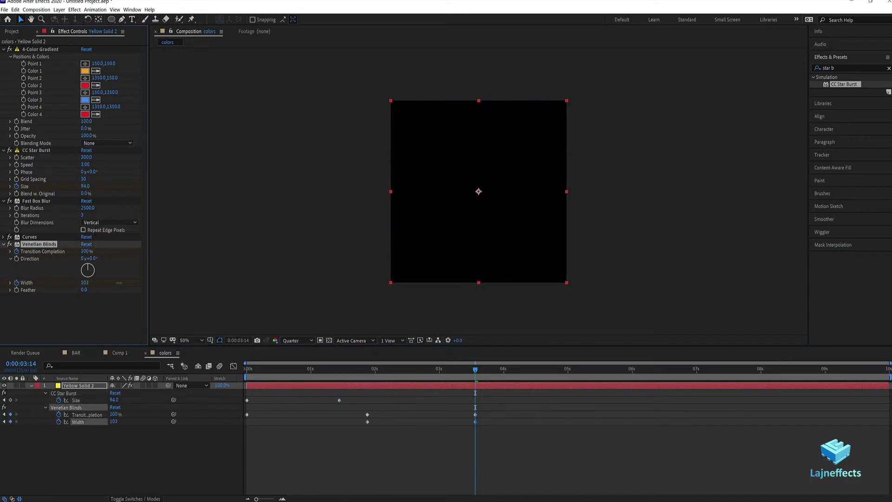
Set the Venetian Blinds width keyframe at 0:00:01:22 to 55 and preview the stripes up to 0:00:03:03
left_click_drag(474, 371, 149, 431)
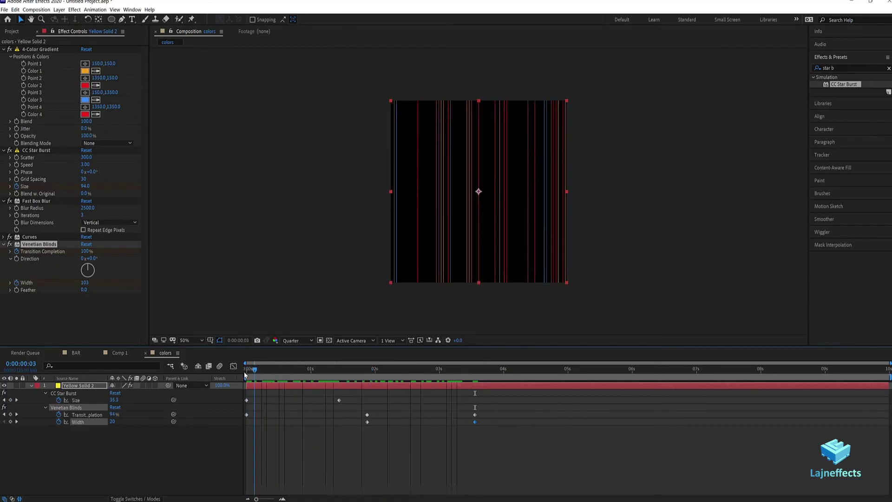
left_click(246, 414)
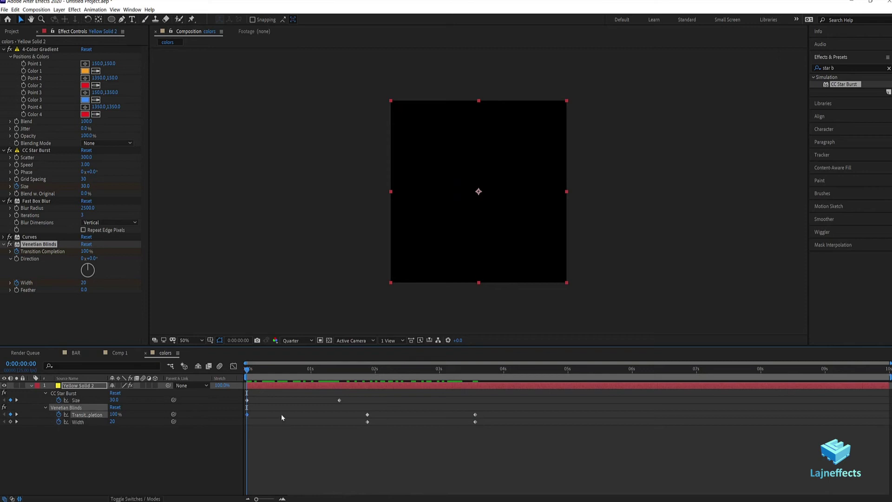
left_click(366, 367)
left_click(367, 422)
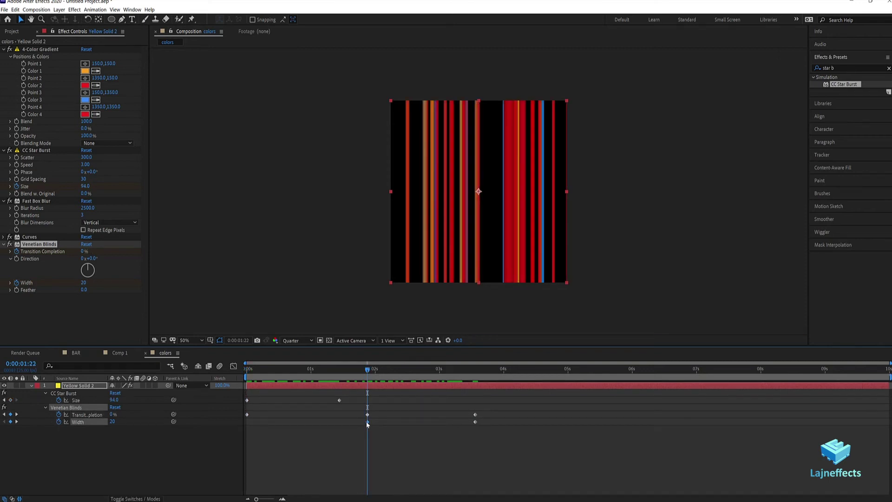
left_click_drag(84, 284, 101, 285)
left_click_drag(368, 368, 446, 370)
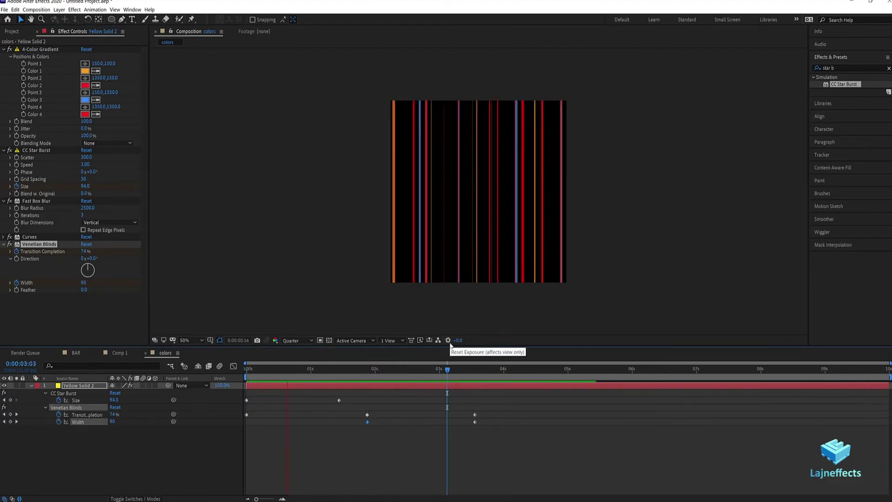
Preview the stripes with Venetian Blinds temporarily turned off, re-enable the effect and remove its width keyframes
left_click_drag(366, 371, 216, 368)
left_click(9, 244)
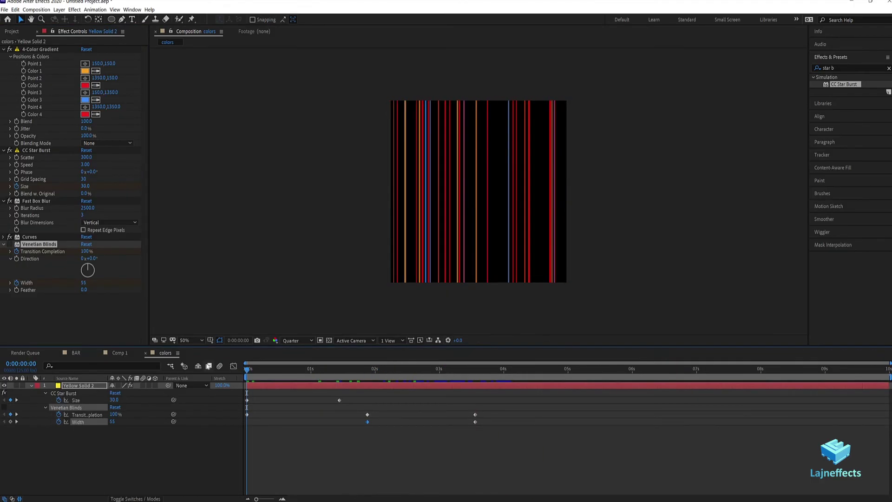
key("space")
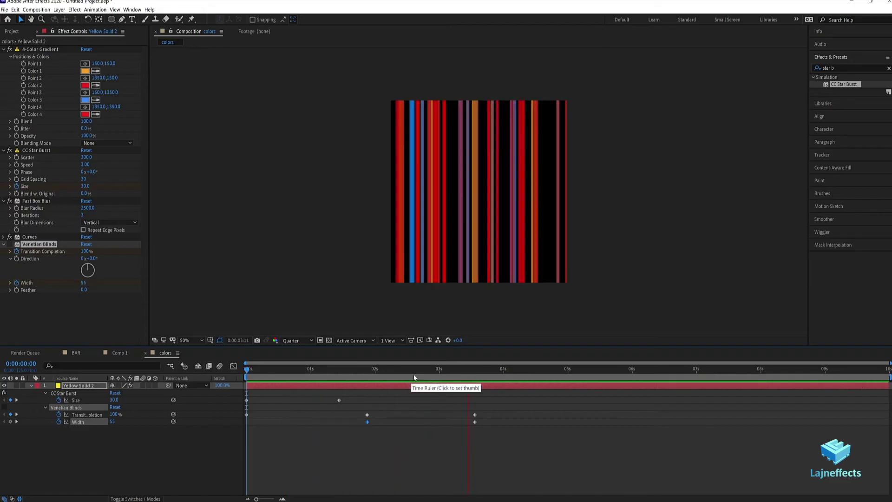
key("space")
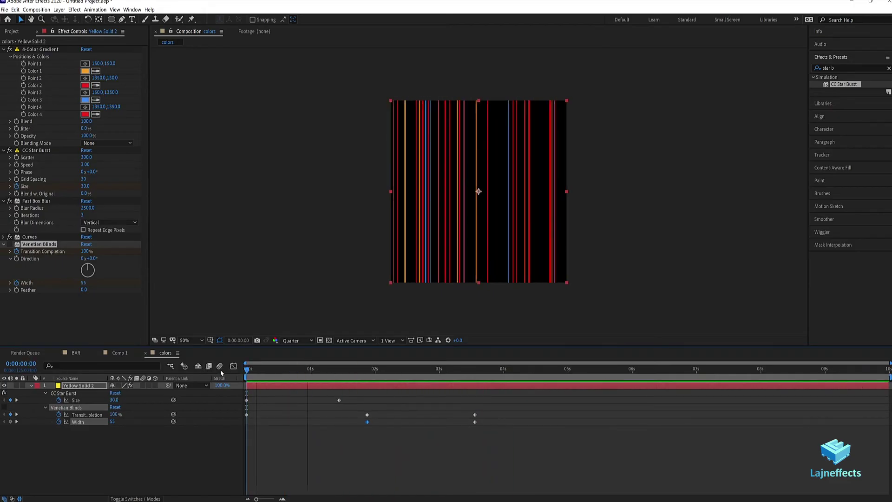
left_click(9, 244)
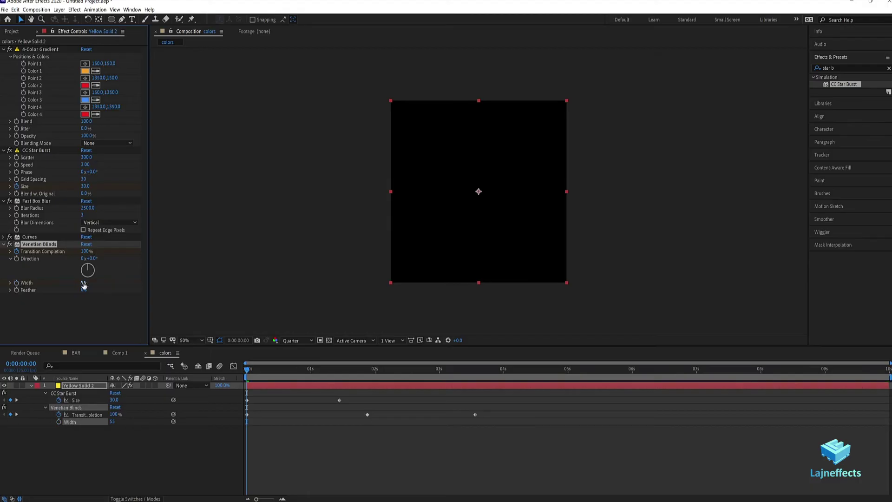
Move the middle transition completion keyframe to 0:00:01:02 and set completion to 0% at 0:00:02:06
left_click_drag(261, 370, 316, 363)
left_click_drag(367, 415, 324, 407)
left_click_drag(356, 372, 391, 373)
left_click_drag(87, 251, 55, 251)
mouse_move(397, 372)
left_mouse_down()
mouse_move(464, 374)
mouse_move(396, 366)
left_mouse_up()
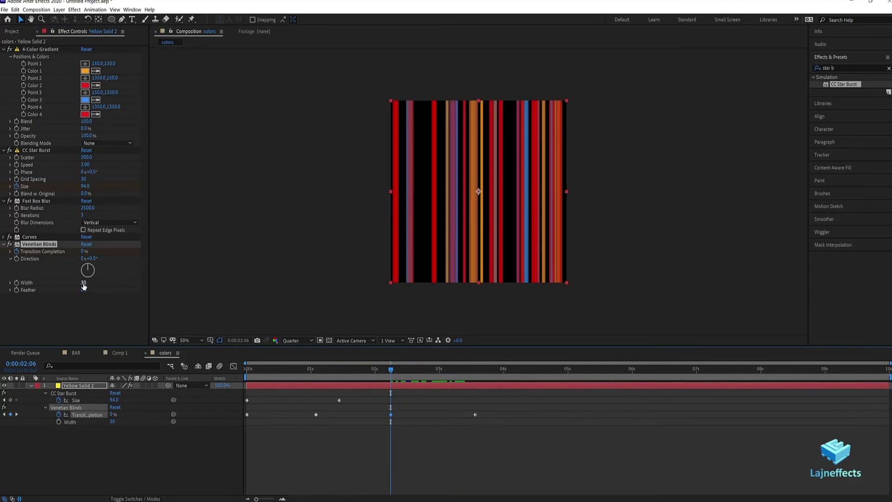
Keyframe the Venetian Blinds width at 30 at 0:00:01:02 and 262 at 0:00:02:06, and play back the animation
left_click(316, 369)
left_click(59, 422)
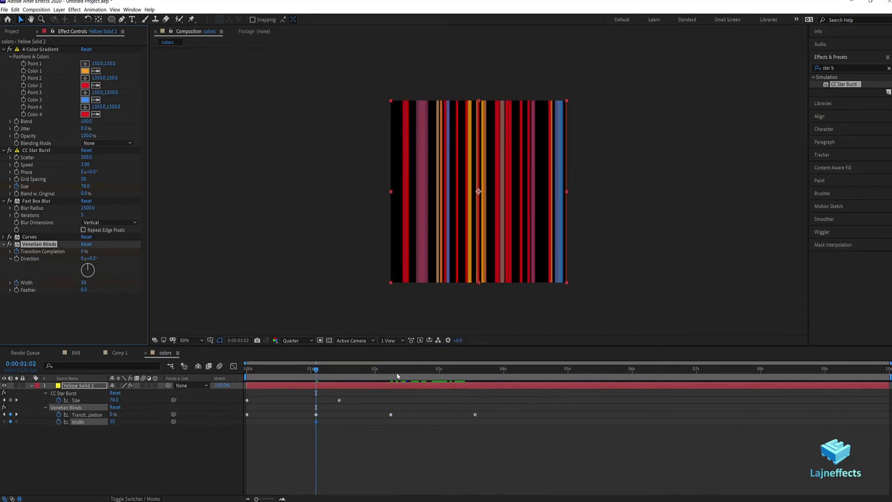
left_click(392, 369)
left_click_drag(84, 282, 123, 287)
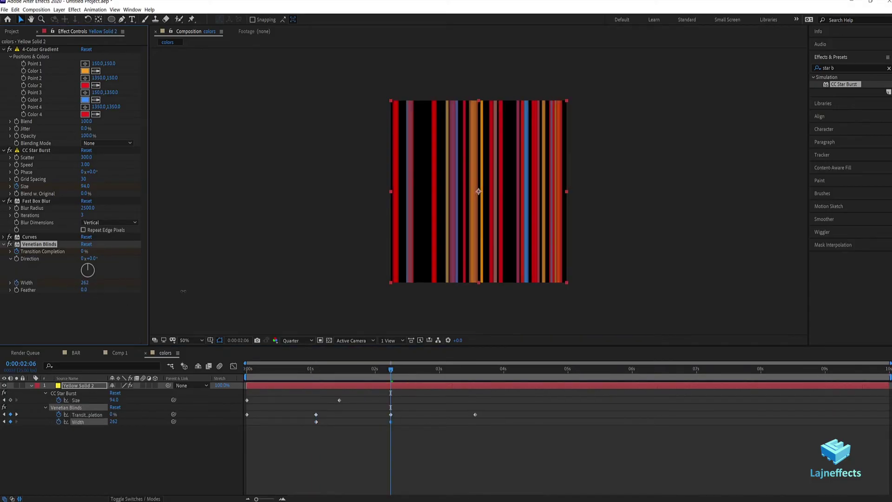
left_click_drag(390, 372, 247, 370)
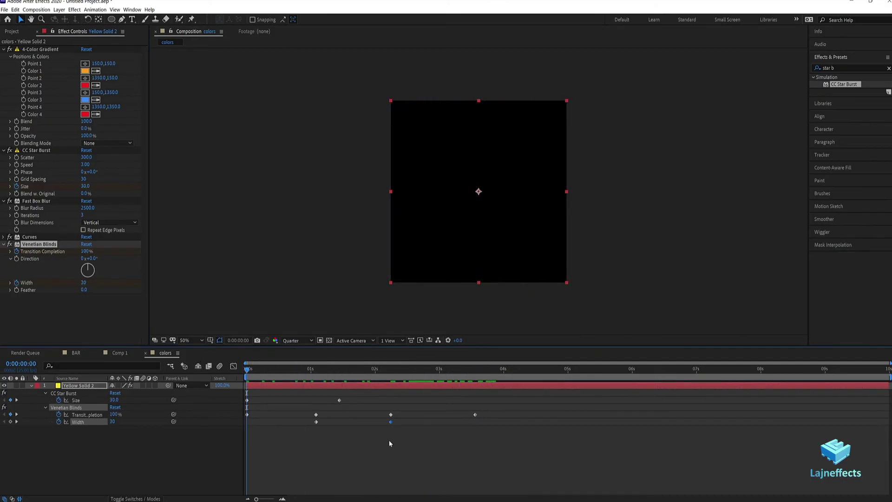
key("space")
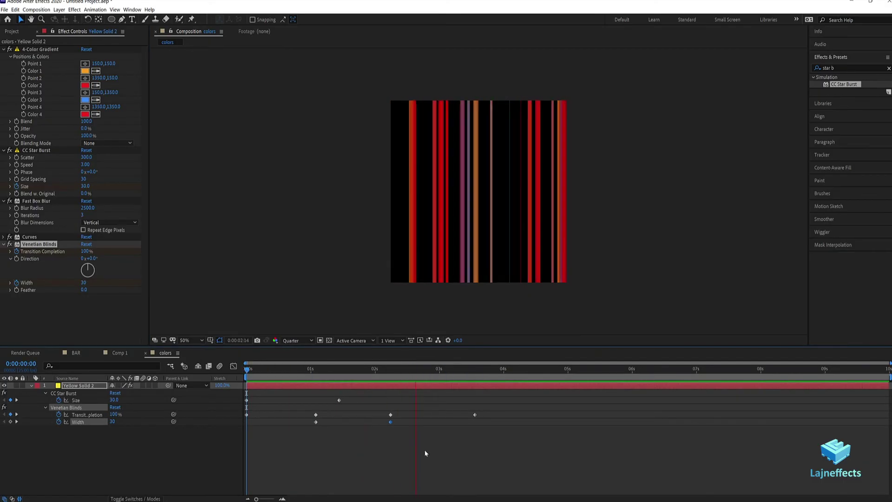
Create an adjustment layer above the yellow solid at 0:00:02:12 and apply the Tritone color correction effect to it
mouse_move(410, 366)
left_mouse_down()
mouse_move(388, 370)
mouse_move(406, 370)
left_mouse_up()
right_click(428, 445)
mouse_move(441, 368)
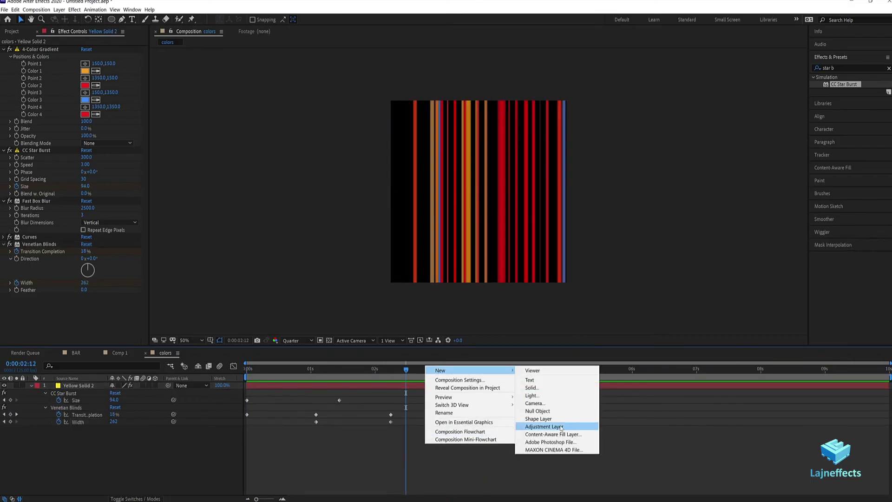
left_click(558, 424)
right_click(56, 87)
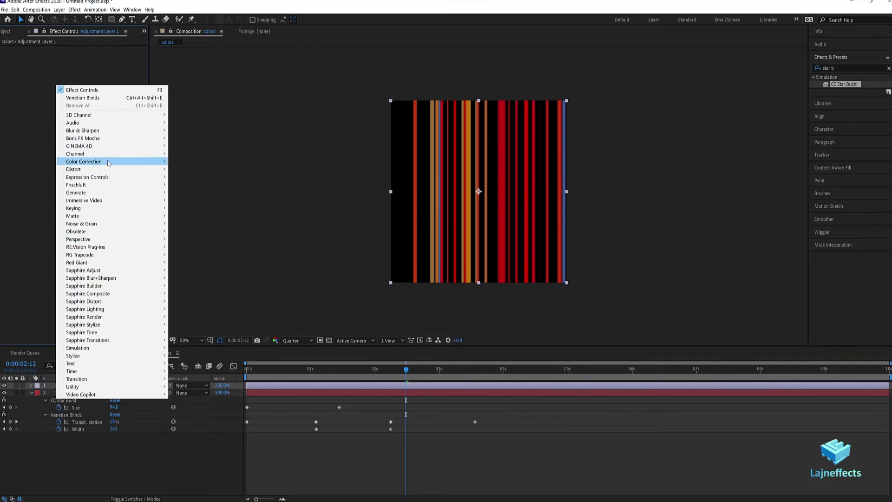
mouse_move(154, 162)
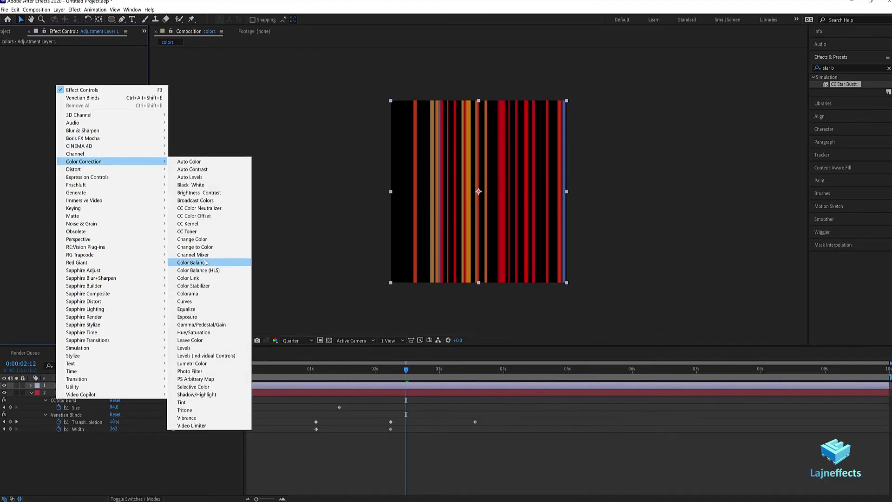
left_click(188, 409)
Set the Tritone midtones to a saturated blue and the highlights to a lighter blue
left_click(85, 64)
left_click(293, 166)
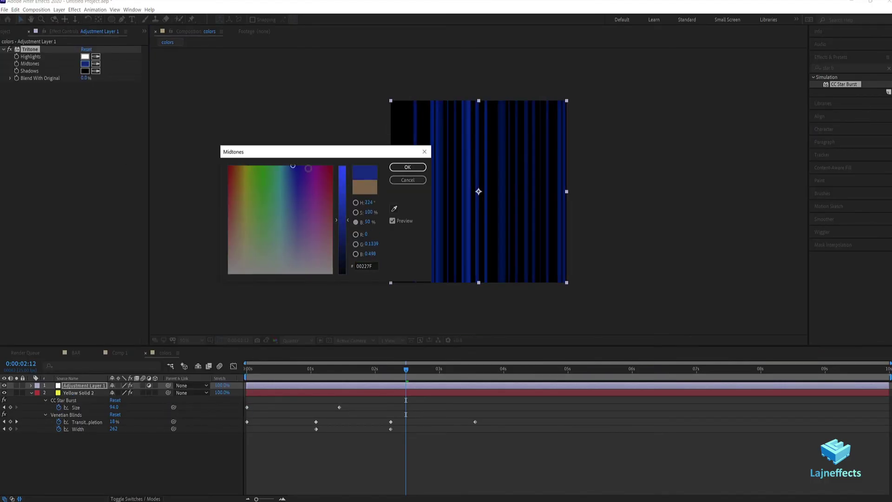
left_click(349, 166)
left_click(408, 167)
left_click(84, 56)
left_click(289, 165)
left_click(408, 168)
Draw a tall rectangular mask on the adjustment layer over the stripes right of center and check it at 0:00:02:17
left_click_drag(111, 19, 130, 28)
left_click_drag(481, 57, 538, 315)
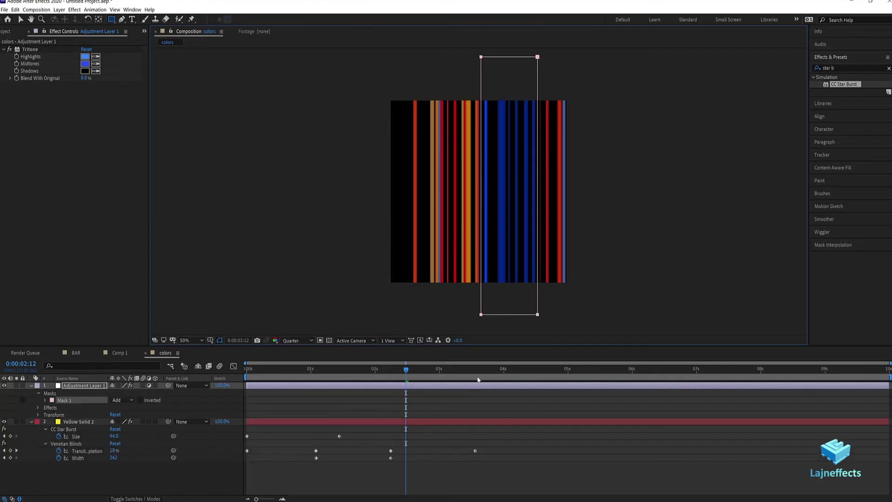
mouse_move(415, 370)
left_mouse_down()
mouse_move(430, 370)
mouse_move(419, 370)
left_mouse_up()
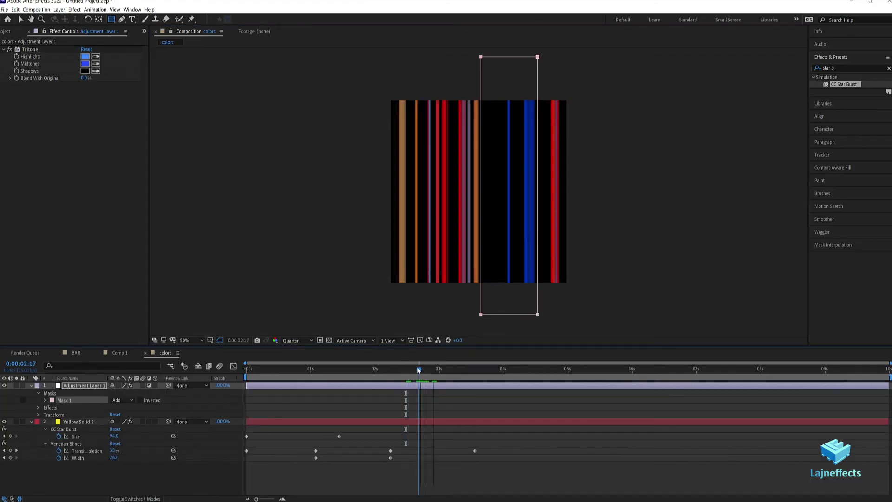
Apply the Exposure effect to the adjustment layer with exposure about 2.50 and gamma correction 1.41
right_click(73, 130)
mouse_move(119, 205)
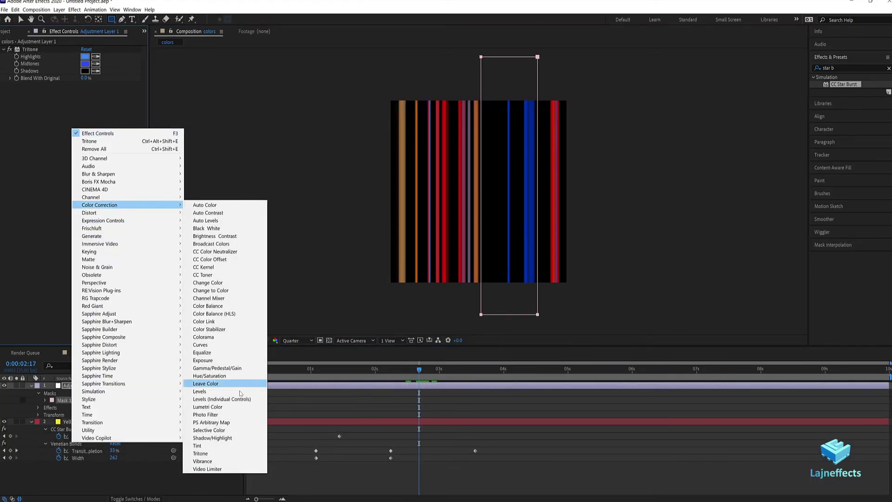
left_click(202, 360)
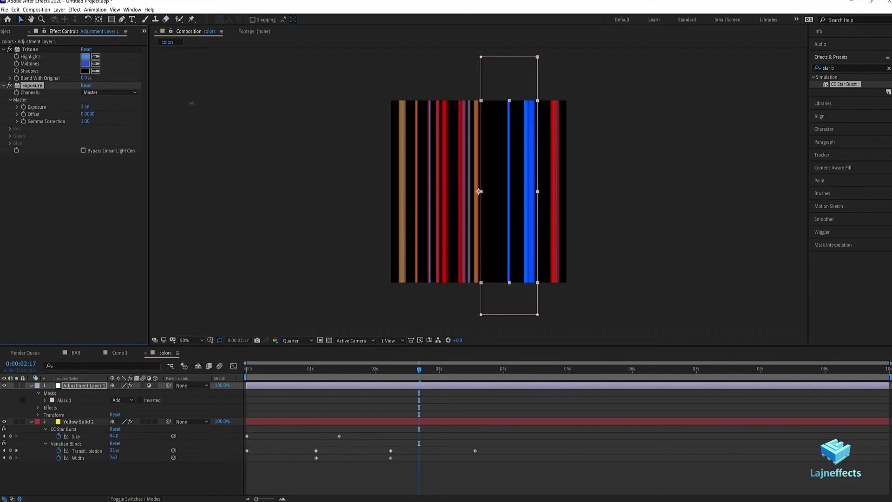
left_click_drag(85, 121, 104, 121)
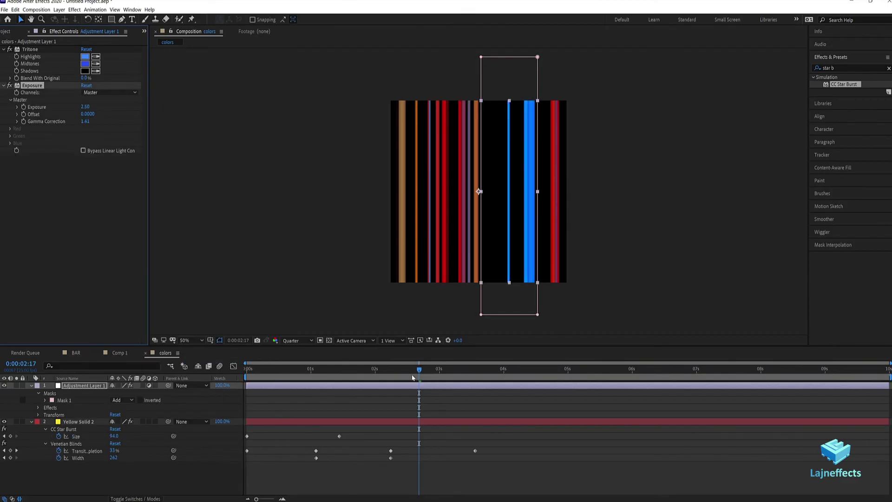
Widen the mask slightly to the right and keyframe its path at 0:00:02:19 with a mask feather of 38 pixels
left_click_drag(426, 370, 424, 370)
double_click(537, 193)
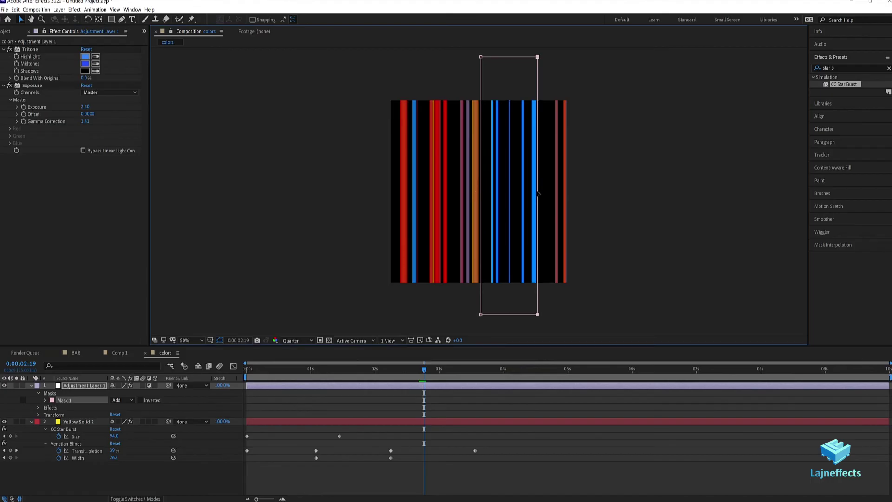
left_click_drag(538, 186, 546, 186)
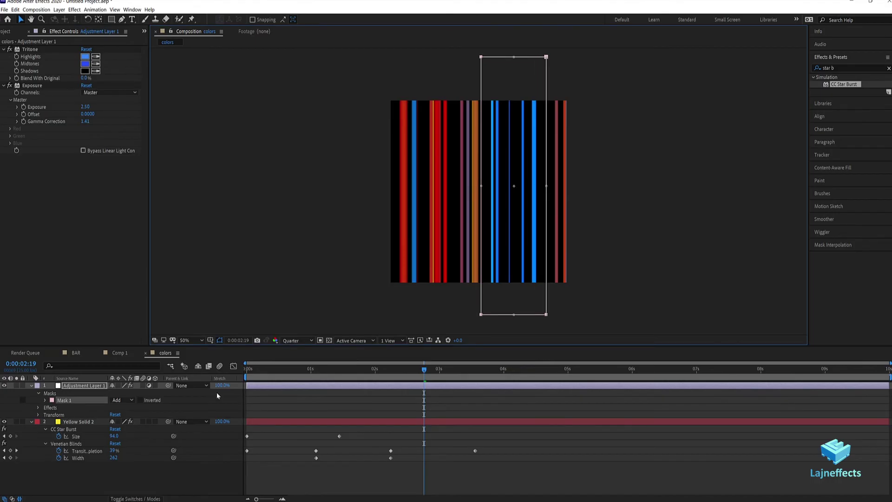
key("m")
key("m")
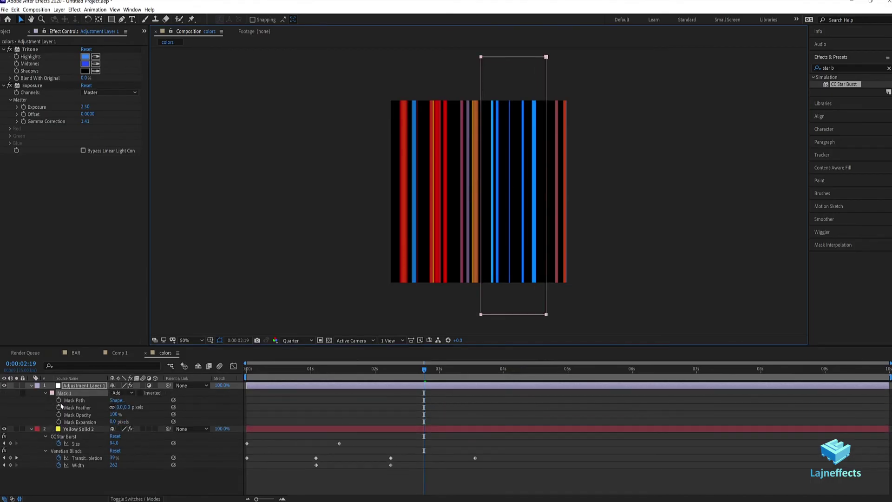
left_click_drag(125, 408, 142, 407)
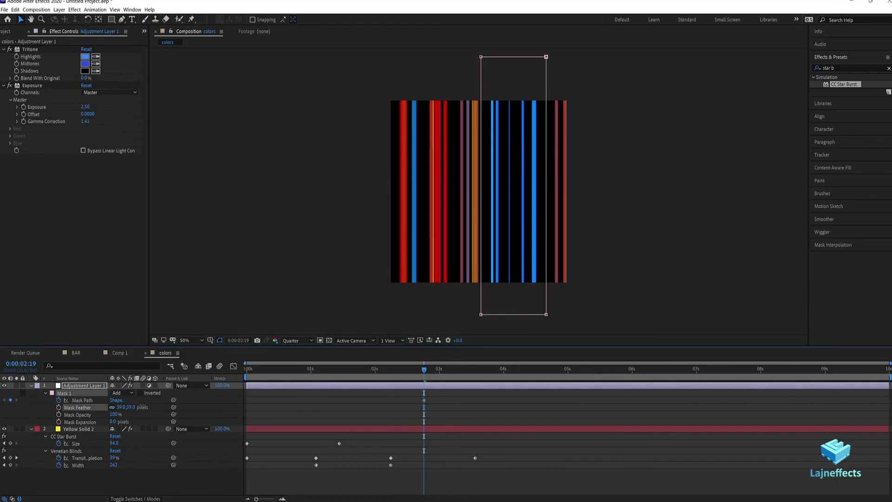
Narrow the mask from its right edge at 0:00:02:00 so it covers only a thin strip beside the center
left_click(375, 369)
left_click(546, 185)
left_click_drag(546, 186, 502, 185)
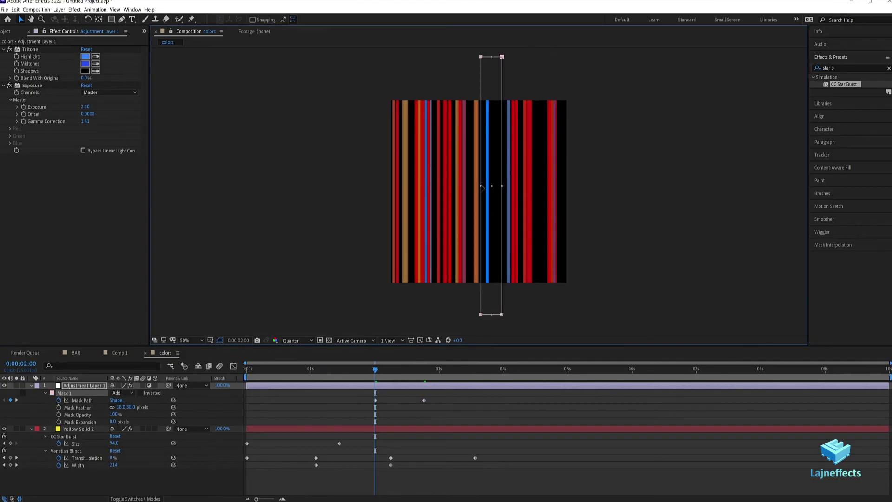
Move the mask completely past the composition's right edge at 0:00:03:13 and play back the animation
left_click(471, 370)
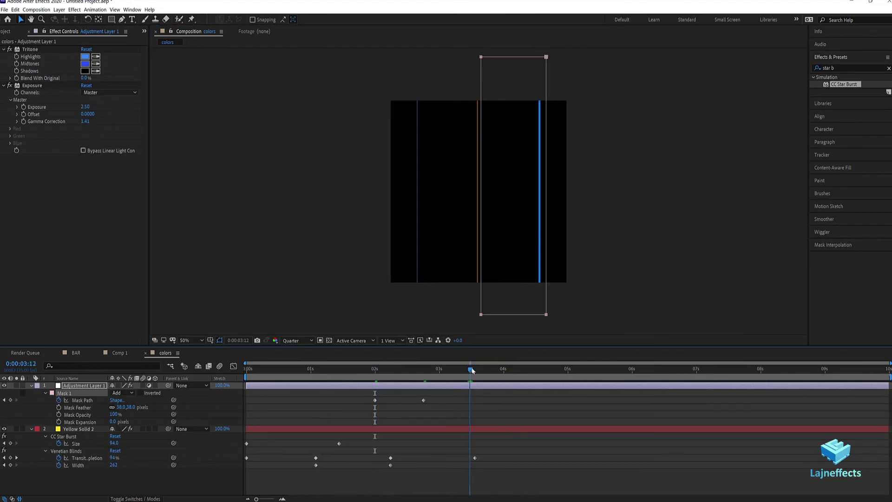
double_click(546, 200)
left_click_drag(514, 189, 606, 192)
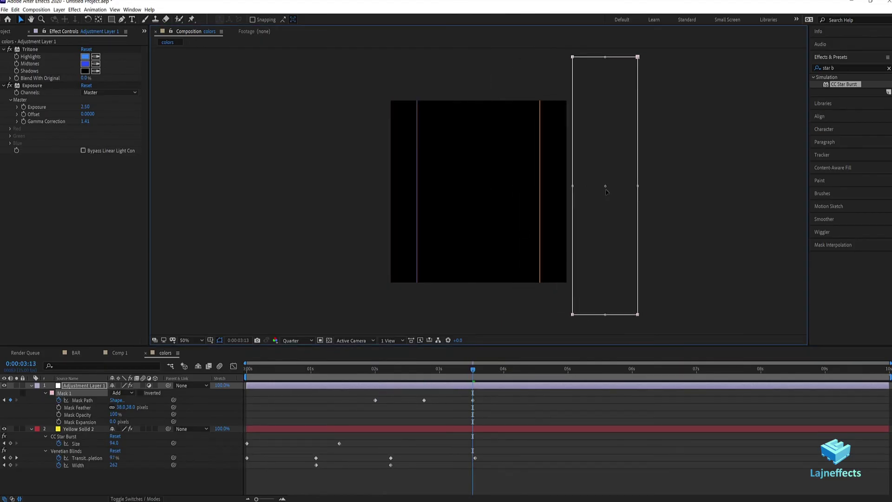
key("space")
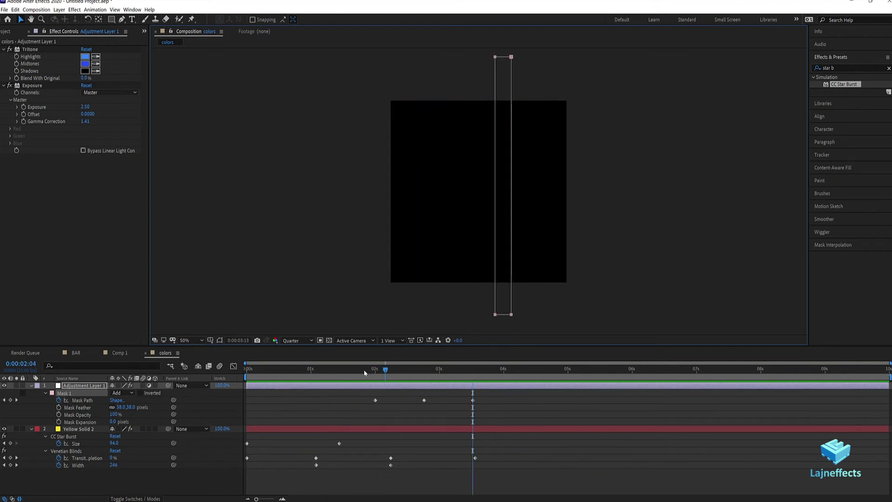
left_click(384, 471)
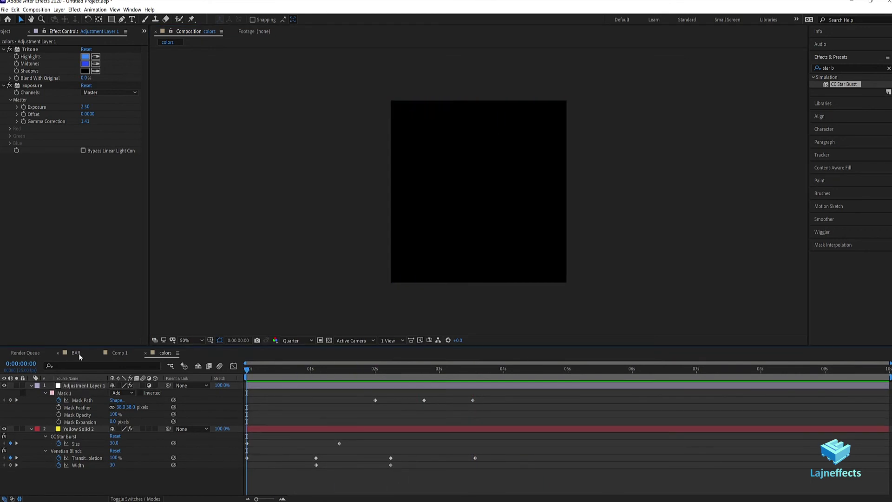
Add the colors composition to Comp 1 directly below Yellow Solid 1 and shift its start to about 4.5 seconds
left_click(118, 353)
left_click(12, 31)
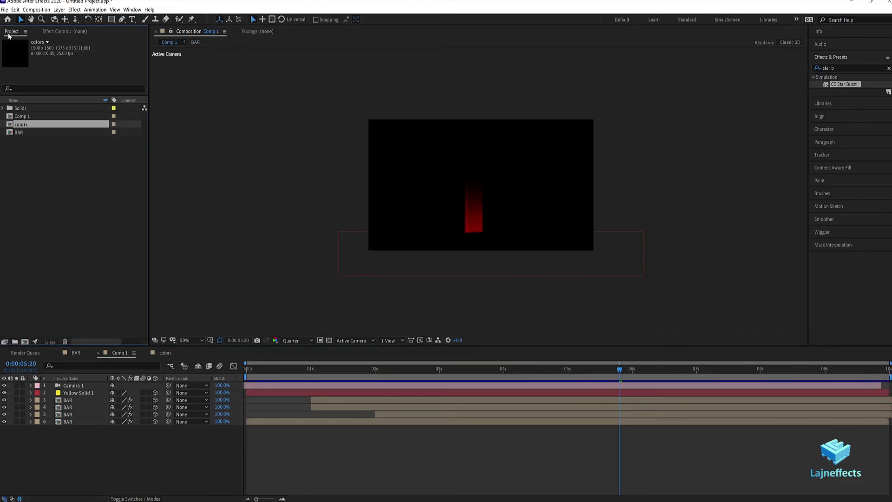
mouse_move(21, 124)
left_mouse_down()
mouse_move(363, 377)
mouse_move(351, 397)
mouse_move(770, 400)
left_mouse_up()
left_click(436, 367)
key("space")
left_click_drag(475, 367, 591, 370)
left_click_drag(640, 400, 543, 401)
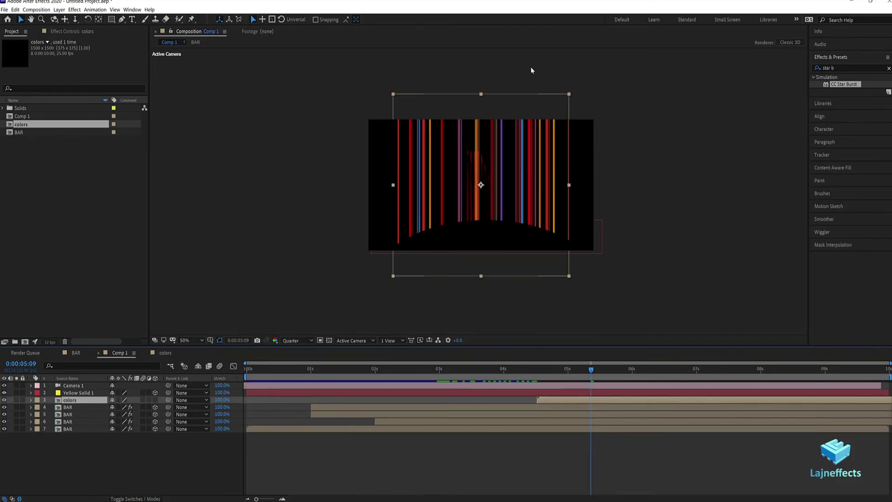
Shrink the colors layer to fit over the N's left bar and set its blending mode to Add
left_click_drag(571, 96, 493, 122)
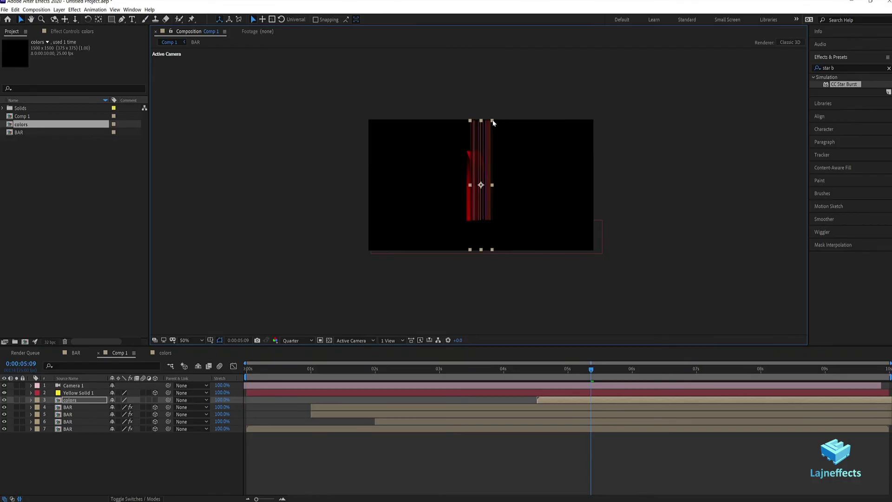
key("F4")
left_click(123, 400)
left_click(131, 167)
key("period")
key("period")
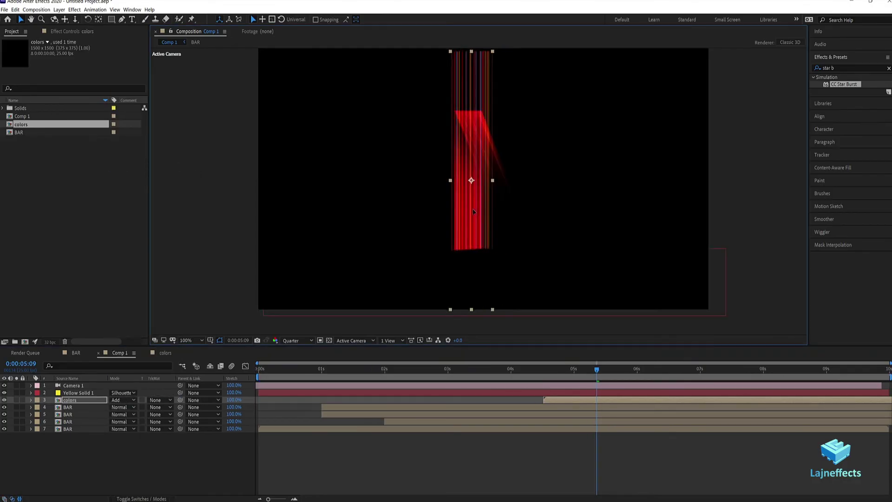
left_click_drag(489, 181, 474, 194)
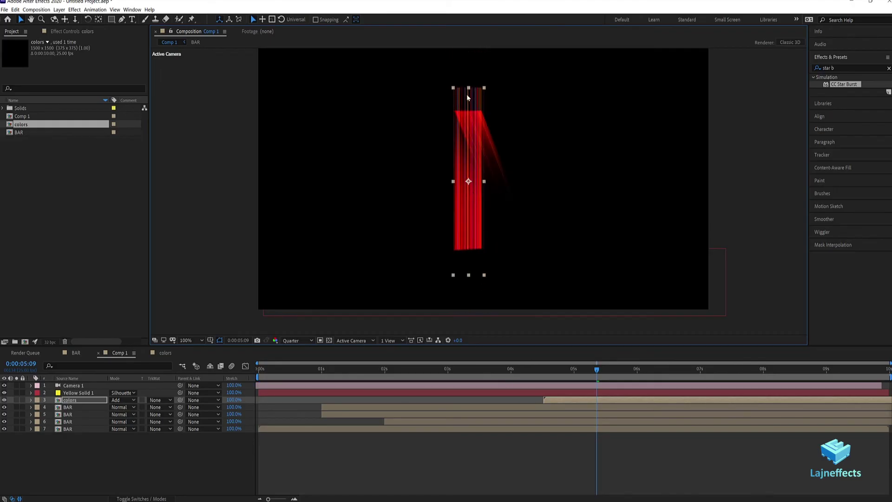
left_click_drag(542, 367, 612, 370)
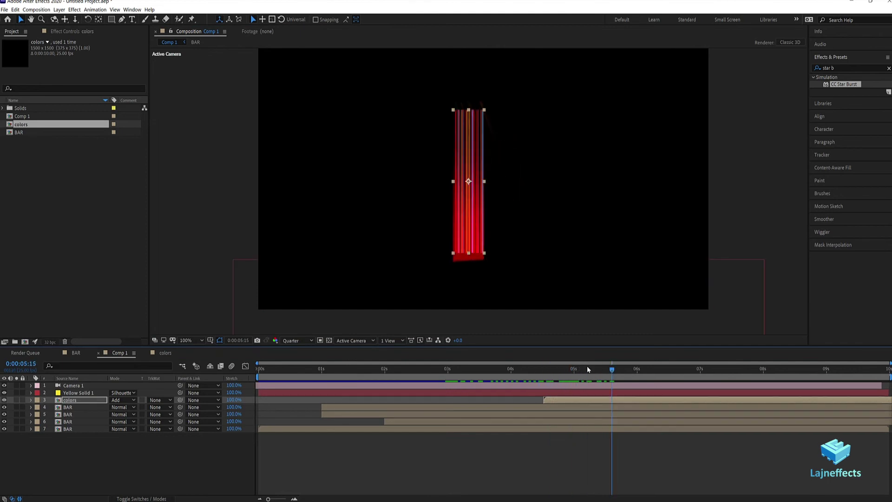
Make the colors layer 3D, align it over the left bar, and check how it follows the camera move
key("F4")
left_click(155, 400)
left_click_drag(539, 369, 581, 369)
left_click_drag(522, 184, 510, 185)
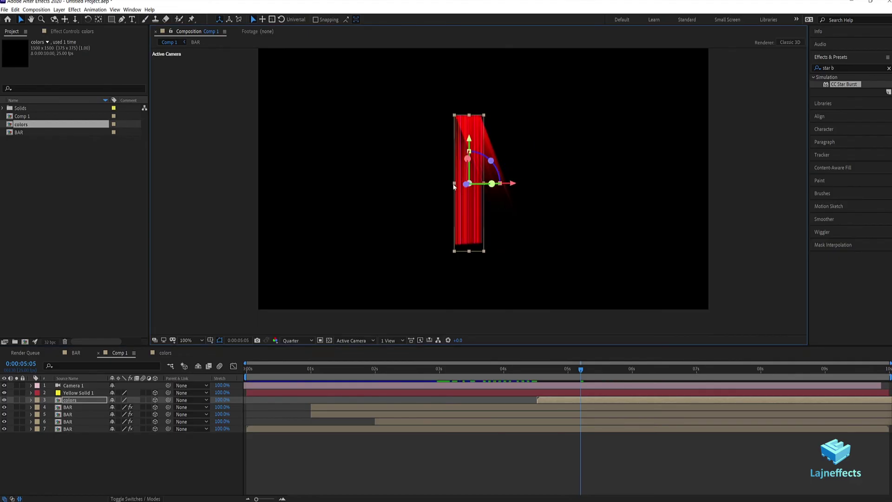
left_click_drag(538, 369, 621, 371)
mouse_move(657, 370)
left_mouse_down()
mouse_move(754, 371)
mouse_move(587, 373)
mouse_move(703, 370)
mouse_move(664, 370)
left_mouse_up()
key("comma")
left_click(560, 457)
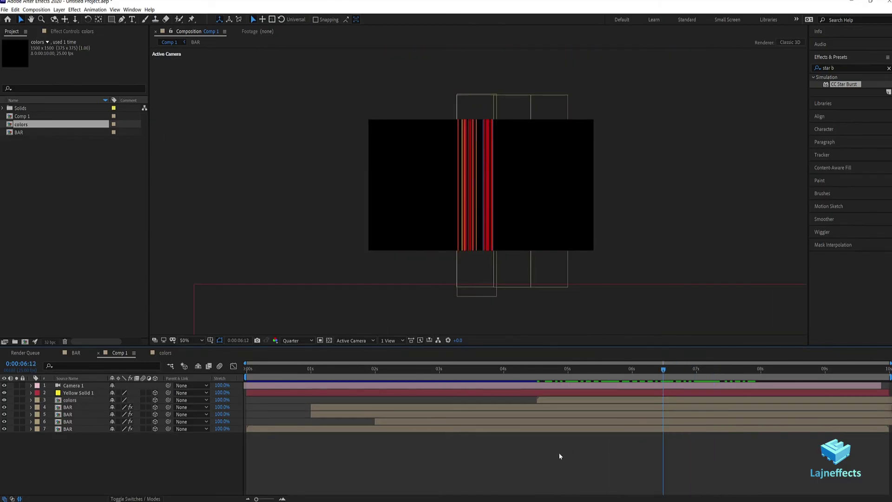
left_click(514, 368)
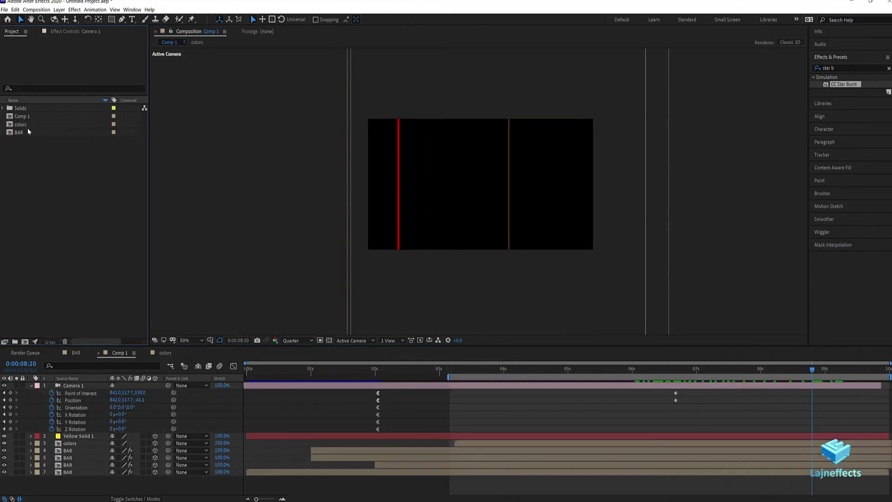
Create a new composition from Comp 1
left_click(22, 125)
left_click(22, 116)
left_click_drag(30, 308, 25, 341)
Enable time remapping on the Comp 1 layer and add keyframes near 3.2 and 6.7 seconds and at 0:00:09:03
right_click(353, 390)
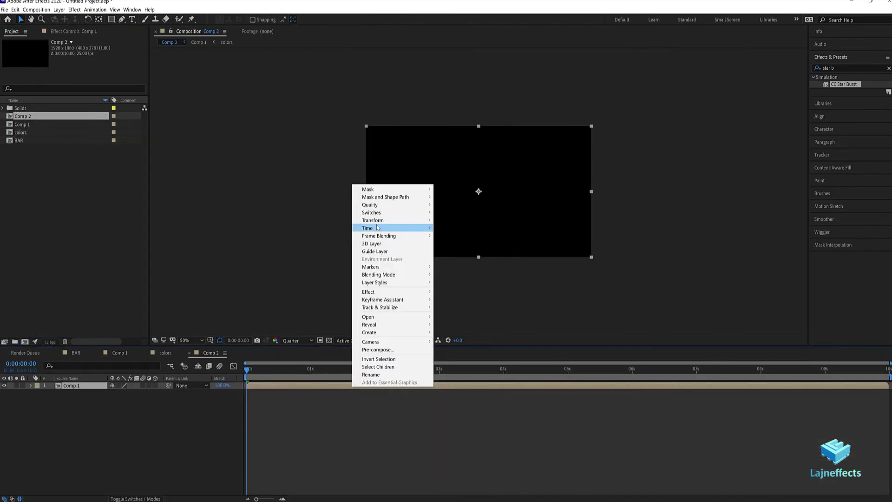
mouse_move(381, 229)
left_click(464, 229)
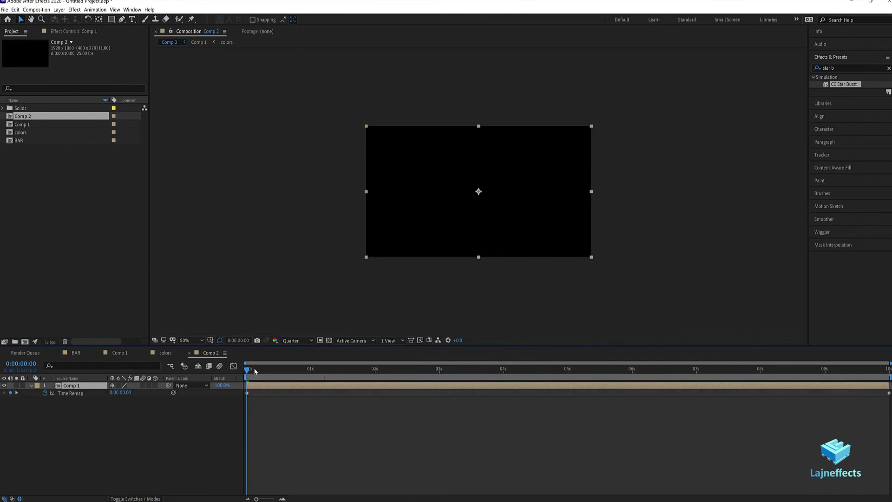
left_click_drag(287, 371, 834, 373)
left_click(10, 393)
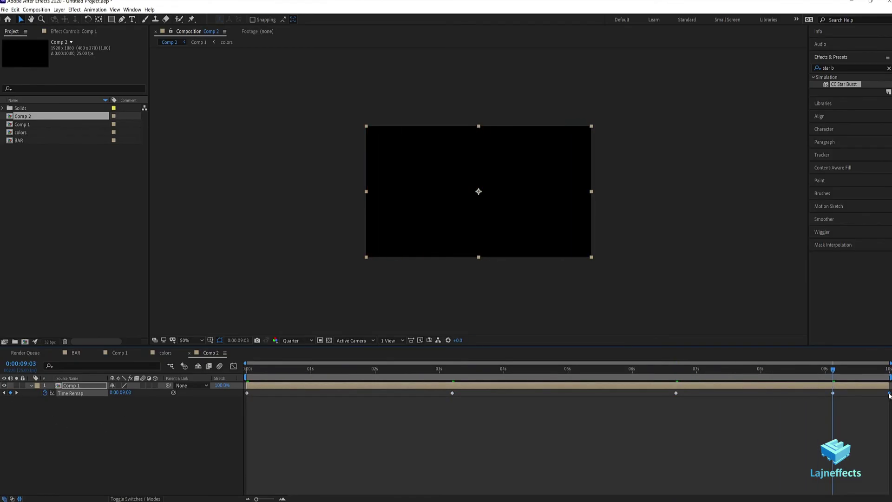
Shift all Time Remap keyframes after the first earlier so the second sits at 0:00:01:01, and play back the result
left_click_drag(439, 399, 890, 391)
left_click_drag(270, 372, 322, 370)
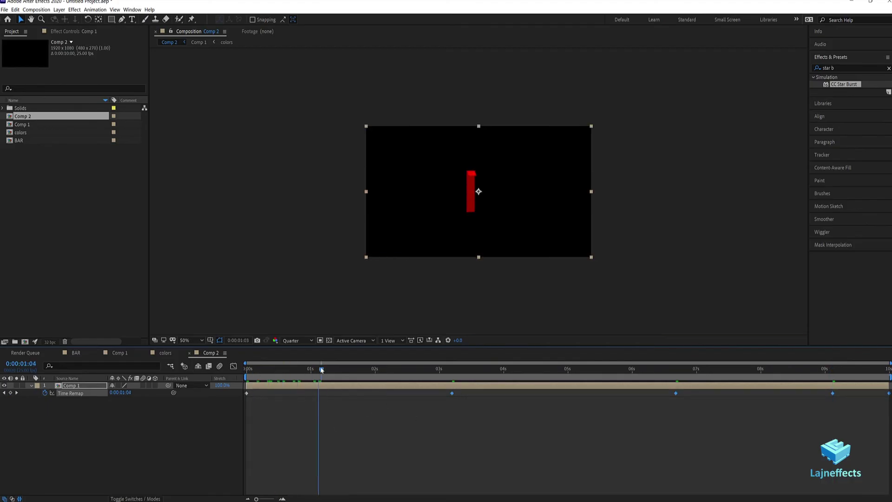
left_click_drag(448, 394, 316, 395)
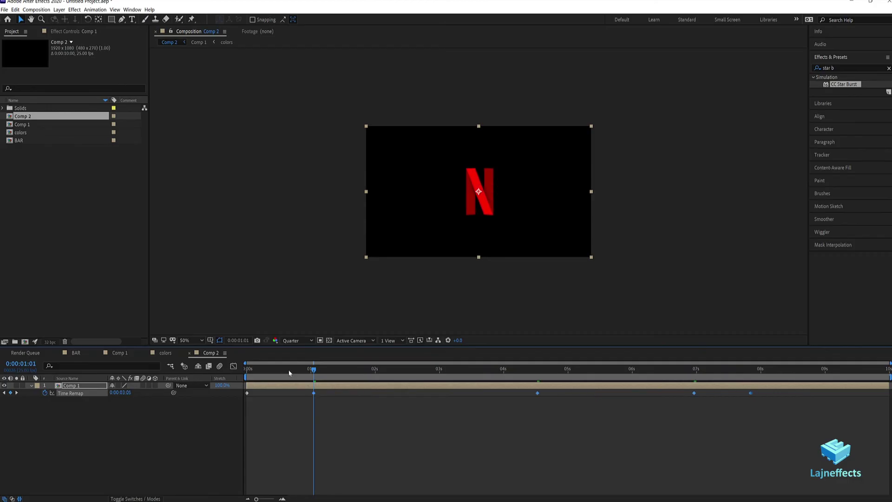
key("space")
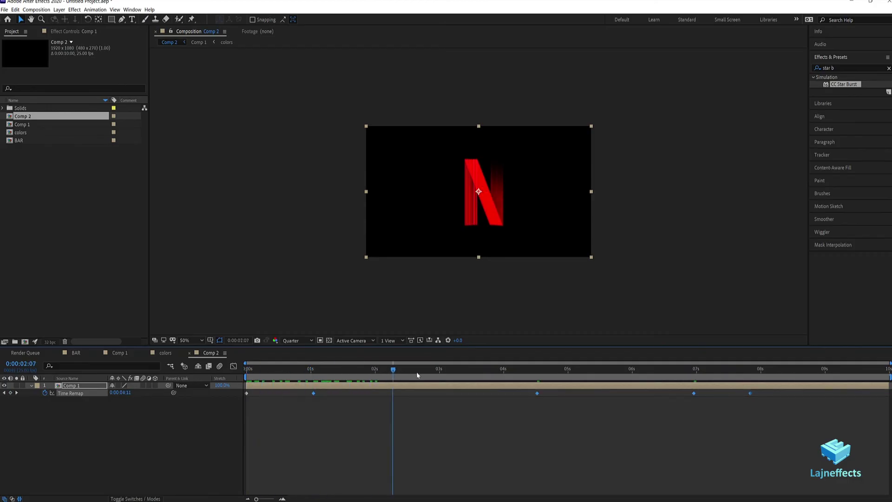
Shift the last three Time Remap keyframes earlier so the third sits at 0:00:02:07, and scrub through the result
left_click(561, 404)
left_click(537, 393, "shift")
left_click_drag(537, 393, 392, 396)
left_click_drag(314, 372, 562, 385)
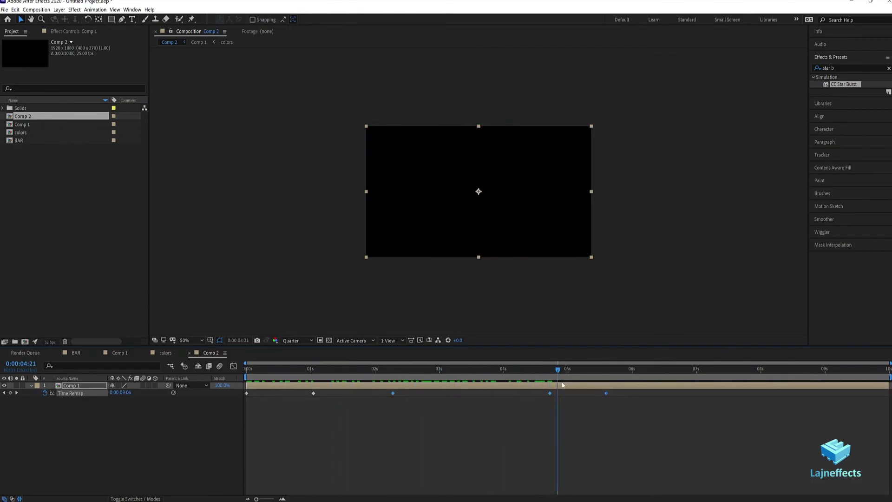
Move the last two Time Remap keyframes earlier so the fourth sits near 3.6 seconds, and preview with the work area ending around 0:00:04:18
left_click_drag(622, 394, 539, 394)
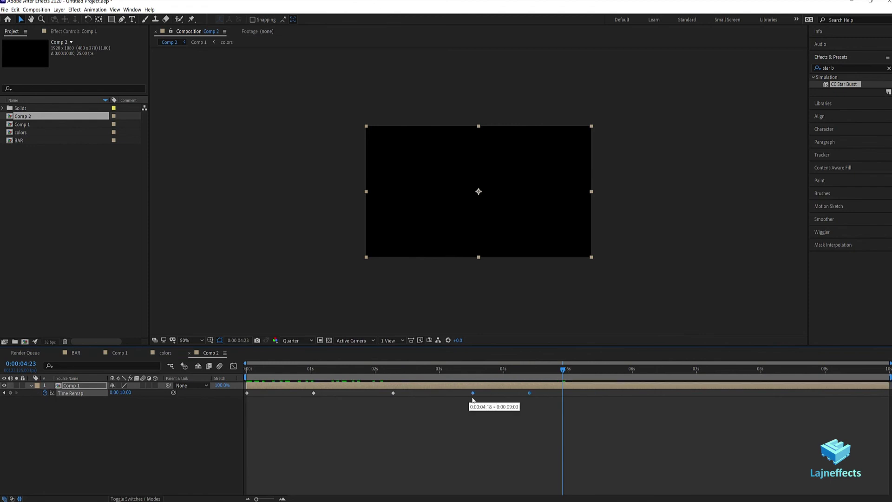
left_click_drag(473, 393, 480, 393)
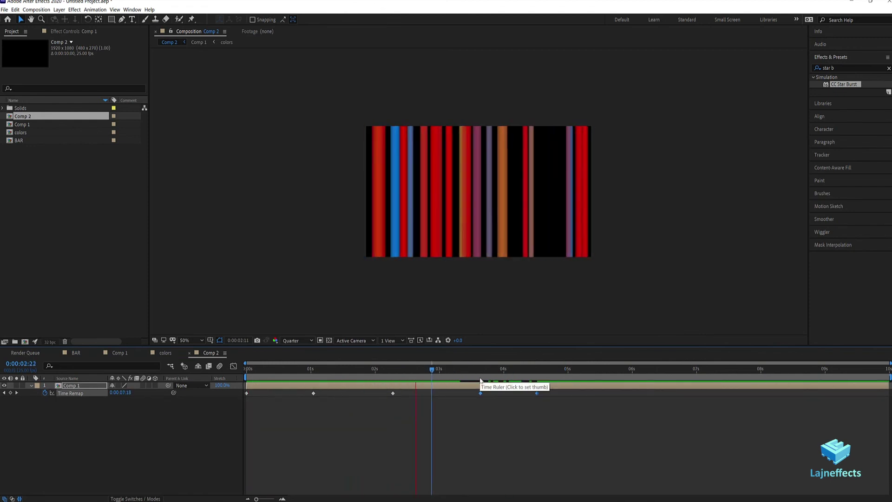
left_click(550, 369)
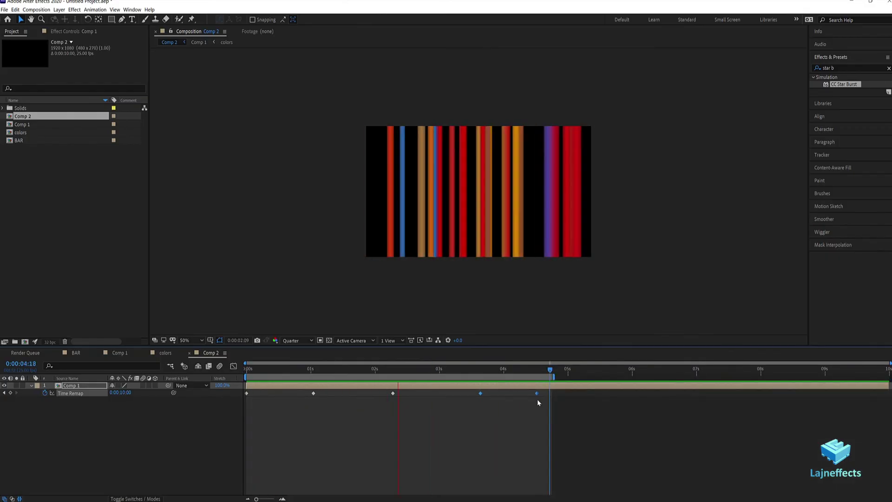
key("space")
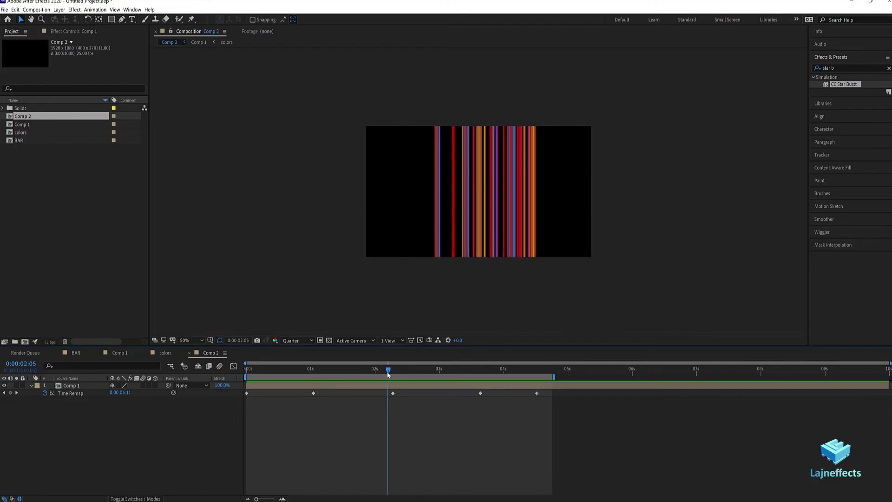
Add an adjustment layer above Comp 1 and apply the Glow effect to it
right_click(415, 409)
mouse_move(446, 413)
left_click(539, 469)
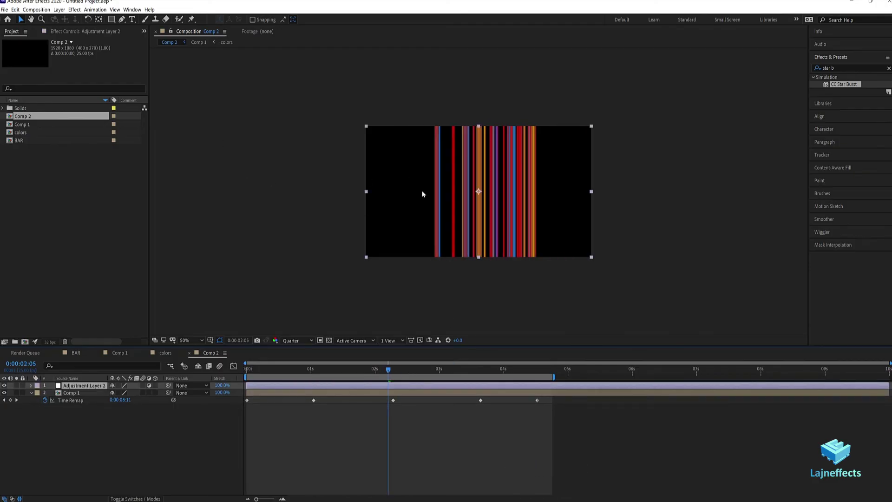
key("F3")
right_click(60, 119)
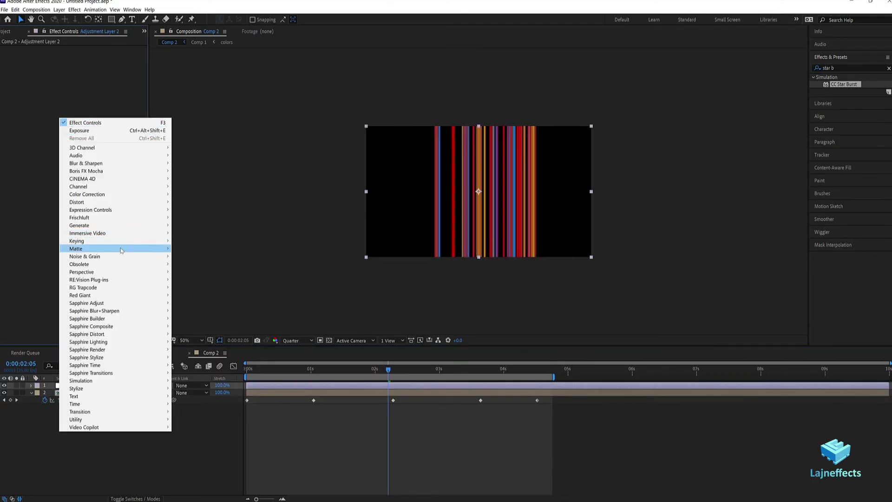
mouse_move(124, 391)
left_click(186, 326)
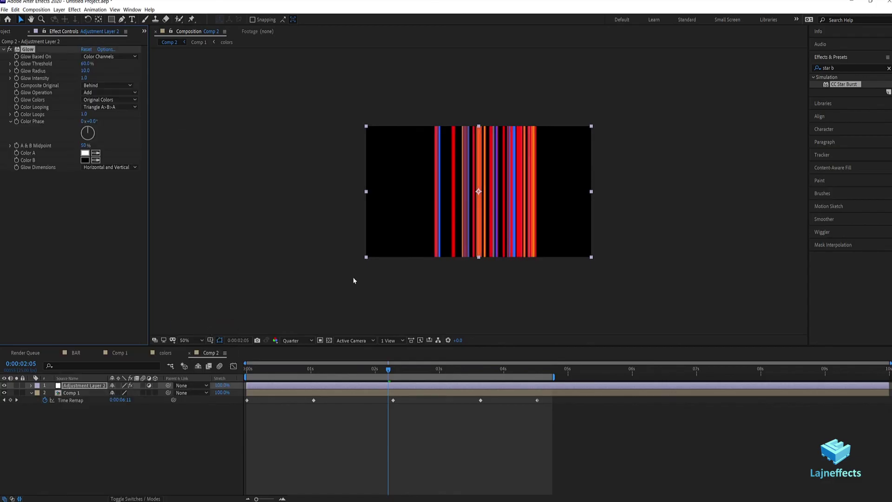
Preview the N at full resolution at 0:00:01:13, lower the Glow threshold, and set radius to 5.0 and intensity to 0.2
mouse_move(359, 370)
left_mouse_down()
mouse_move(335, 370)
mouse_move(344, 370)
left_mouse_up()
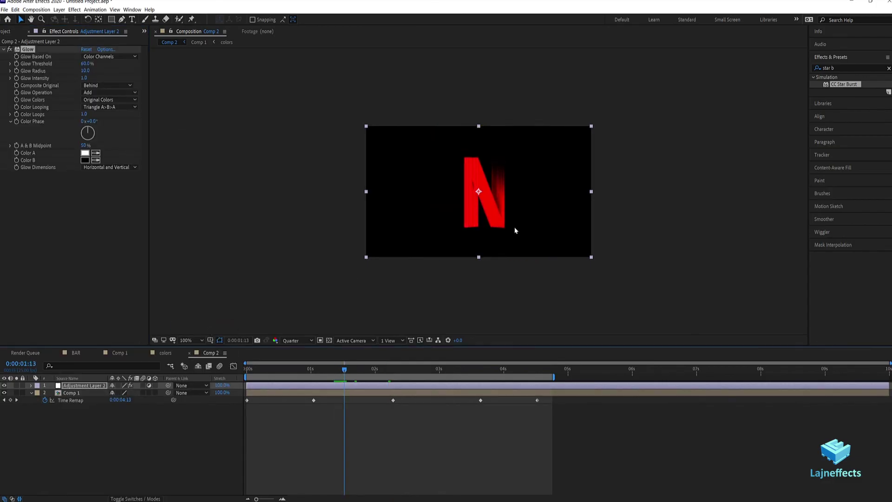
key("slash")
left_click(301, 343)
left_click(292, 364)
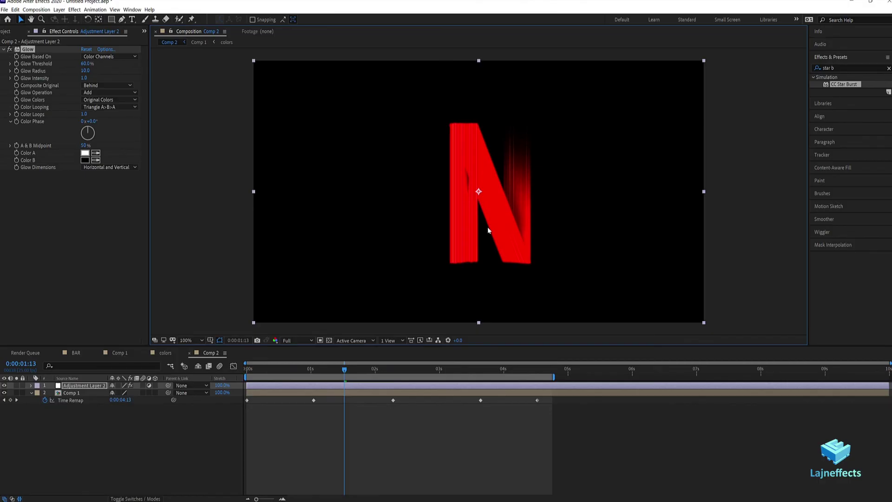
key("period")
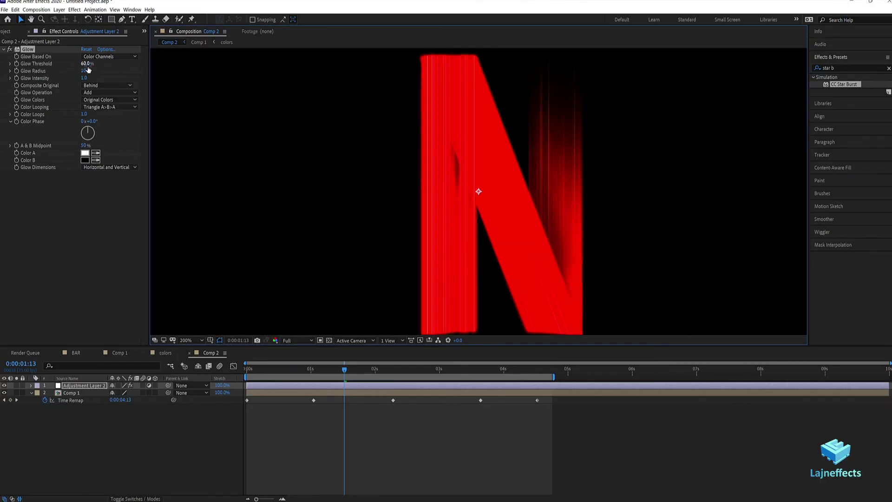
left_click_drag(84, 67, 52, 78)
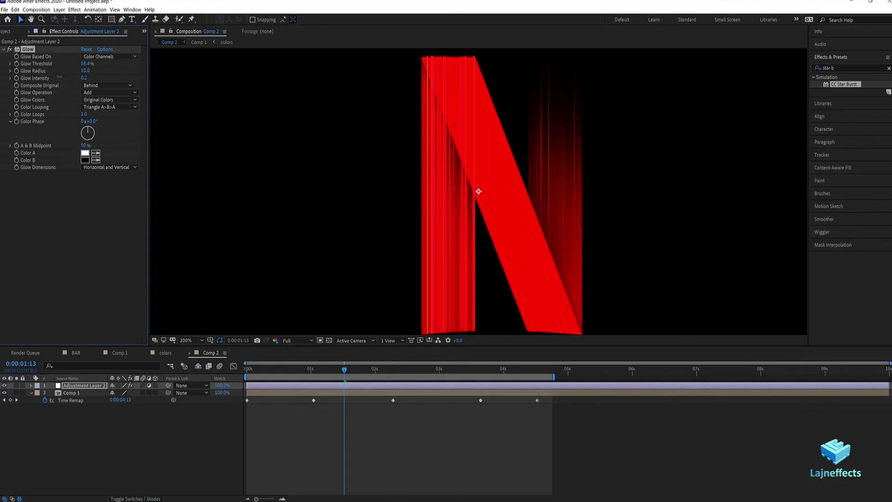
At 0:00:02:04, set Glow threshold to 37.6% and intensity to 0.4, and start keyframing threshold, radius and intensity
left_click_drag(354, 371, 386, 372)
key("comma")
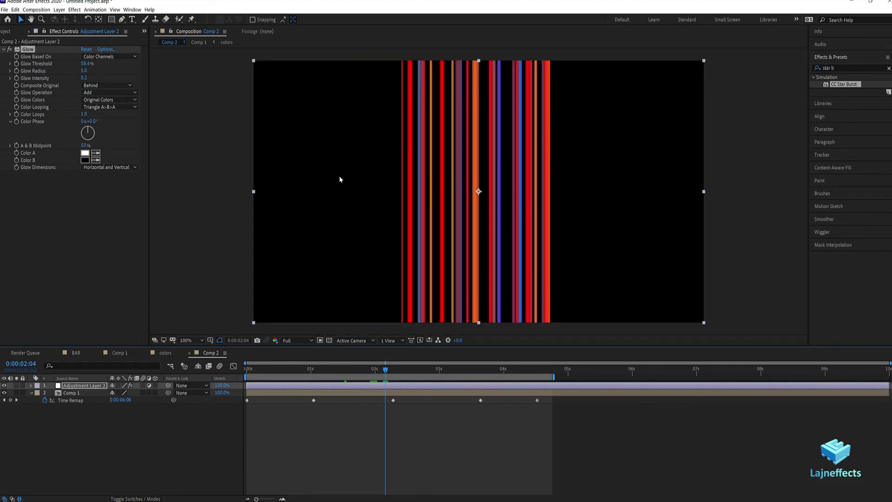
left_click_drag(84, 77, 64, 64)
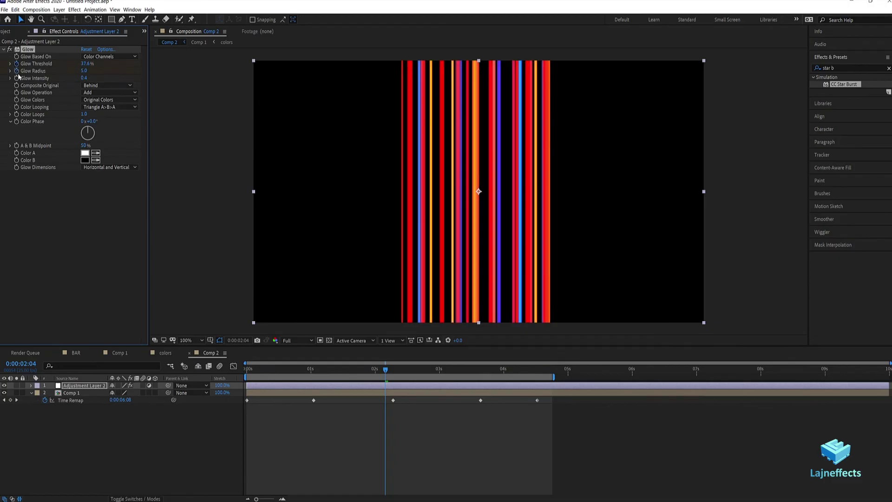
left_click(441, 368)
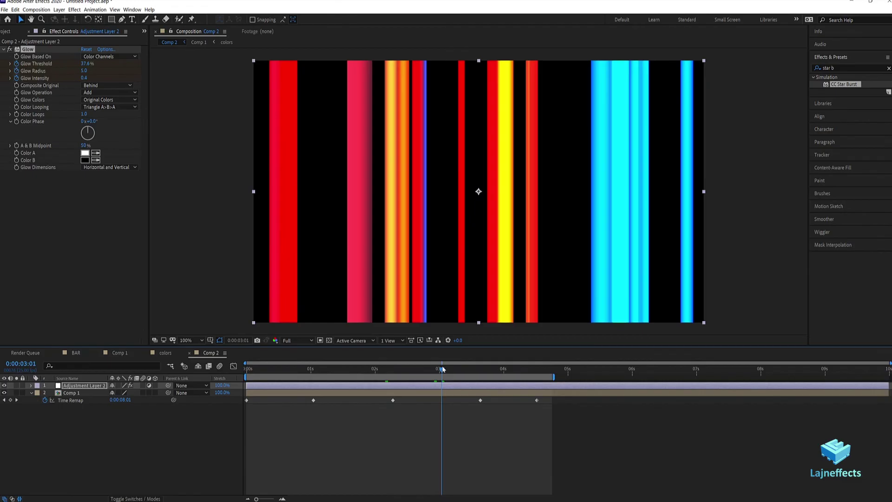
At 0:00:01:19, keyframe the Glow with intensity 0.1, radius 13.0 and threshold 6.7%
left_click_drag(441, 368, 360, 369)
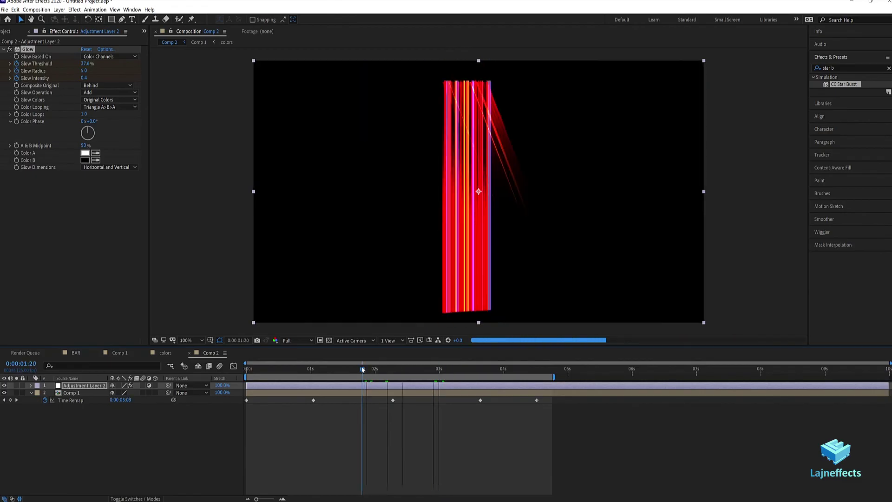
left_click_drag(86, 78, 61, 84)
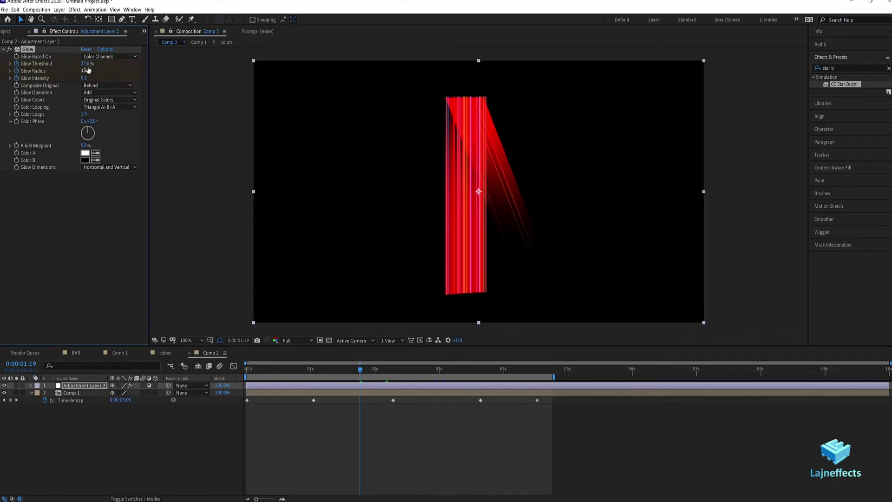
left_click_drag(60, 68, 74, 67)
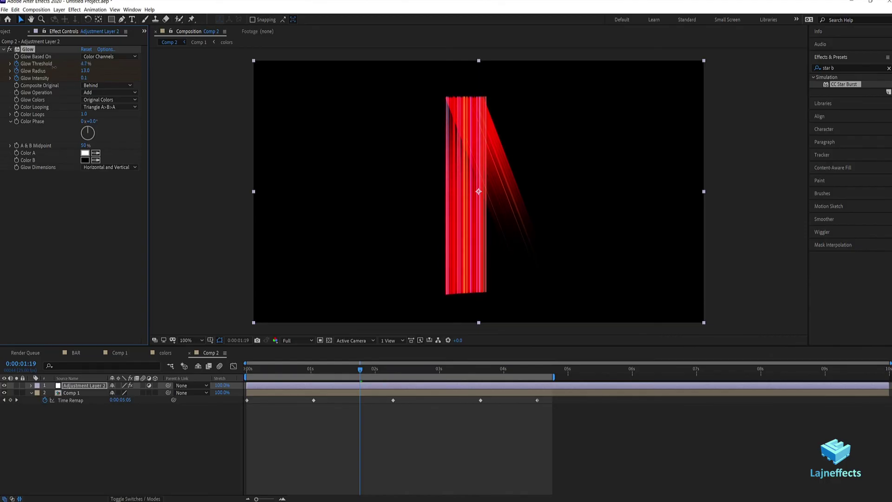
Lower the Glow intensity further at 0:00:01:06 and check the transition up to 0:00:01:21
left_click(327, 369)
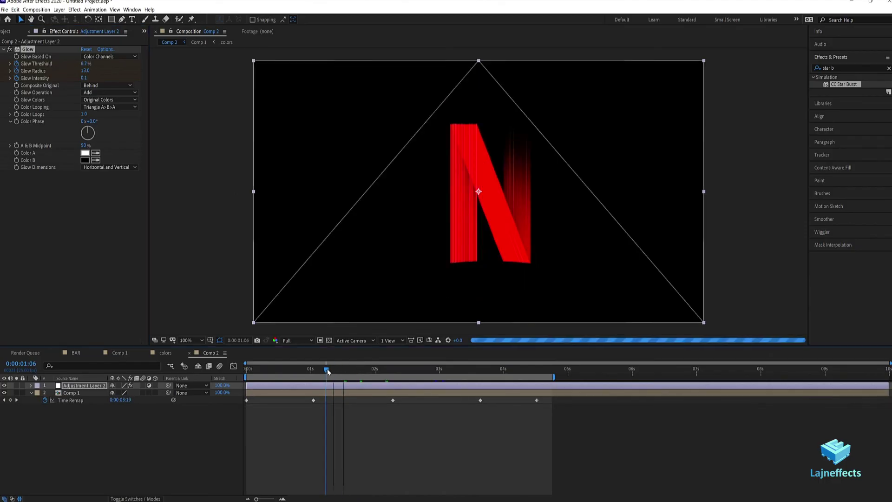
left_click_drag(84, 79, 65, 79)
mouse_move(312, 363)
left_mouse_down()
mouse_move(296, 369)
mouse_move(365, 371)
left_mouse_up()
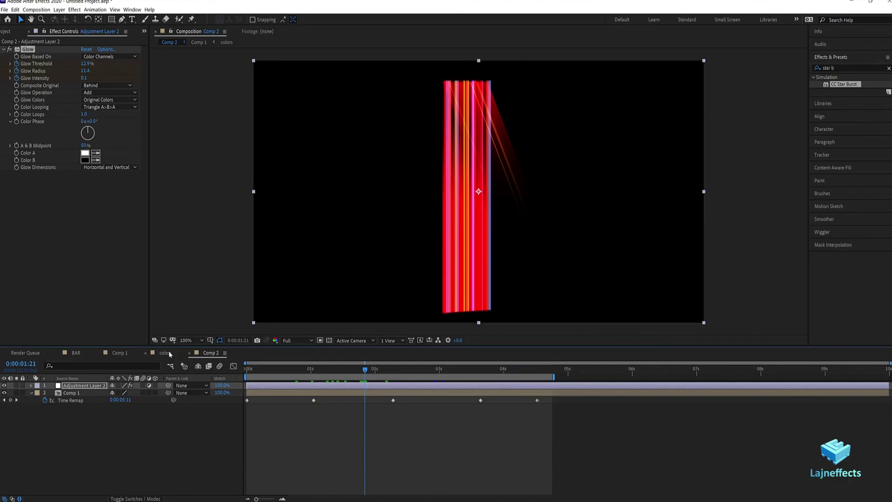
In Comp 1, move the colors layer below the two upper BAR layers and preview the result at Quarter resolution
left_click(120, 353)
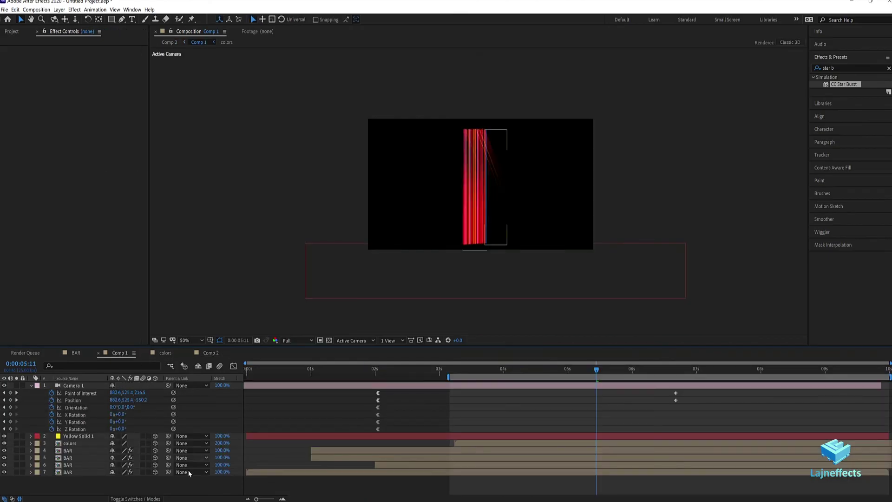
left_click(77, 443)
left_click_drag(81, 452, 77, 457)
left_click(467, 477)
left_click_drag(471, 373, 493, 372)
left_click(295, 341)
left_click(296, 388)
key("space")
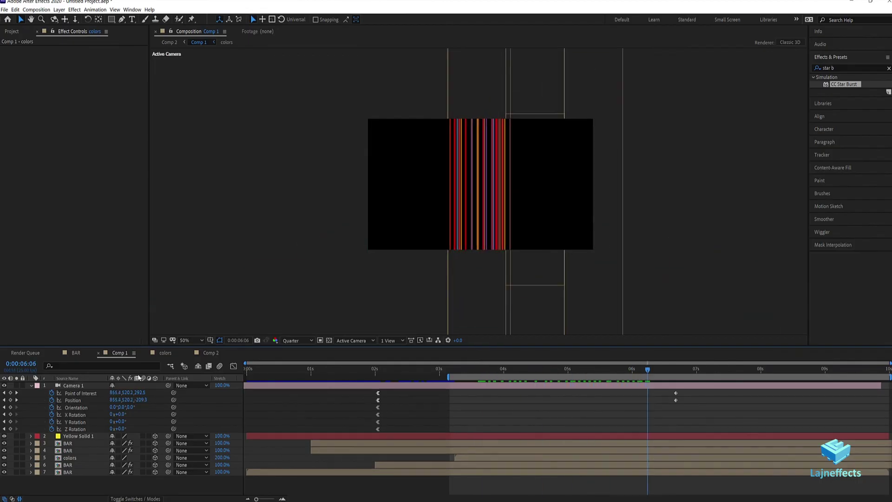
Return to Comp 2 and play back the glowing N and stripes animation
left_click(211, 352)
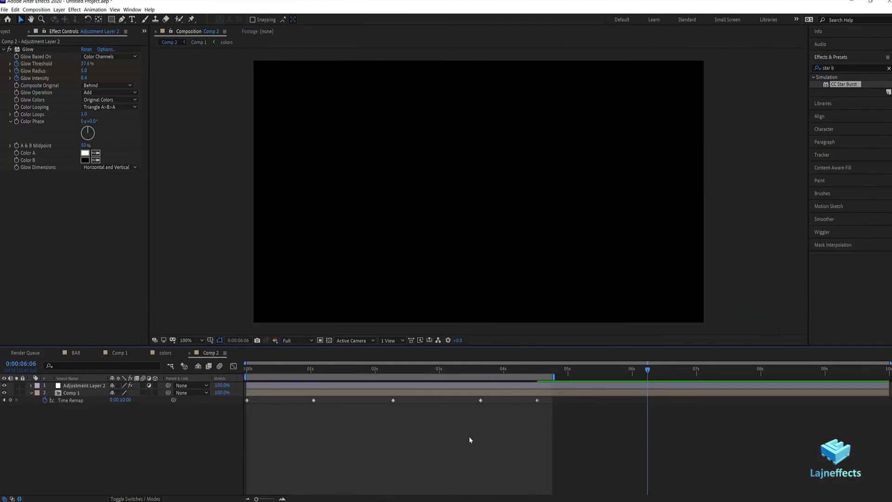
key("space")
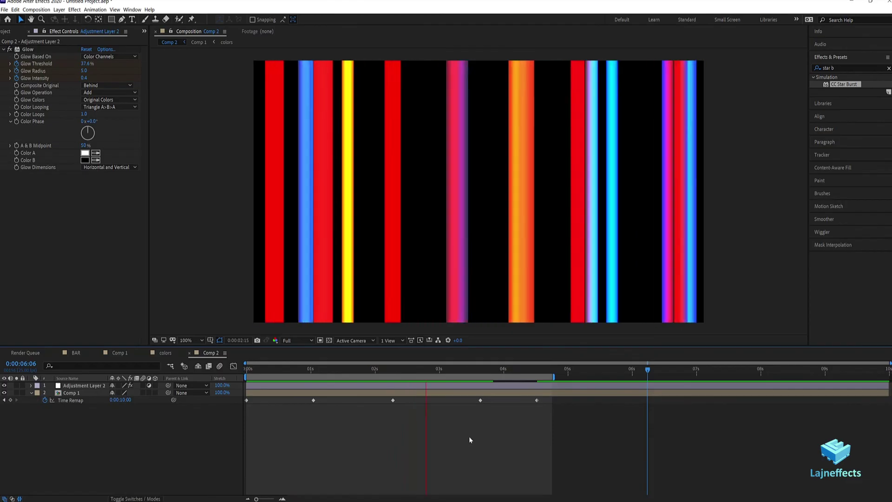
left_click(469, 440)
Create a new solid layer in Comp 2 with the color black (000000)
right_click(431, 433)
mouse_move(479, 360)
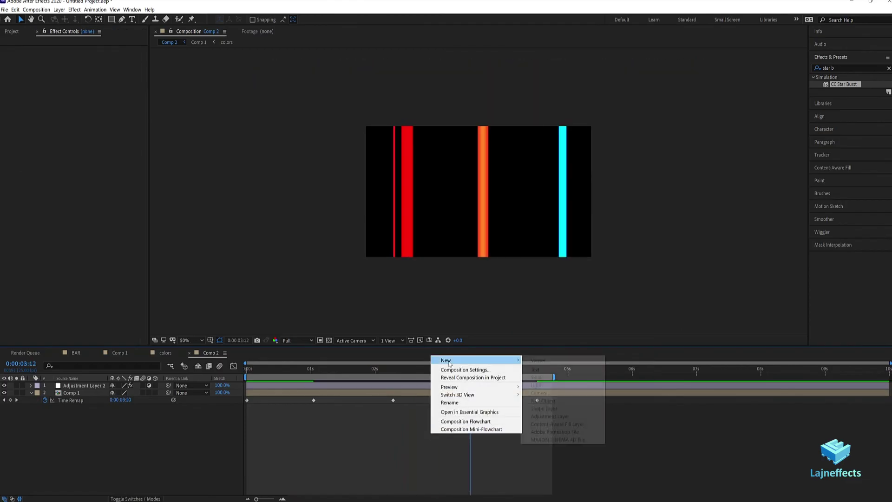
left_click(536, 377)
left_click(431, 319)
left_click_drag(343, 168, 344, 279)
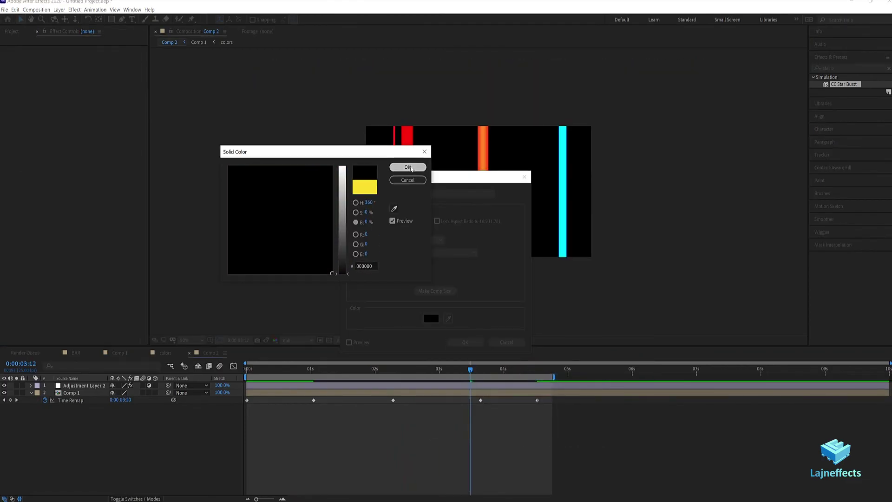
left_click(408, 168)
left_click(464, 342)
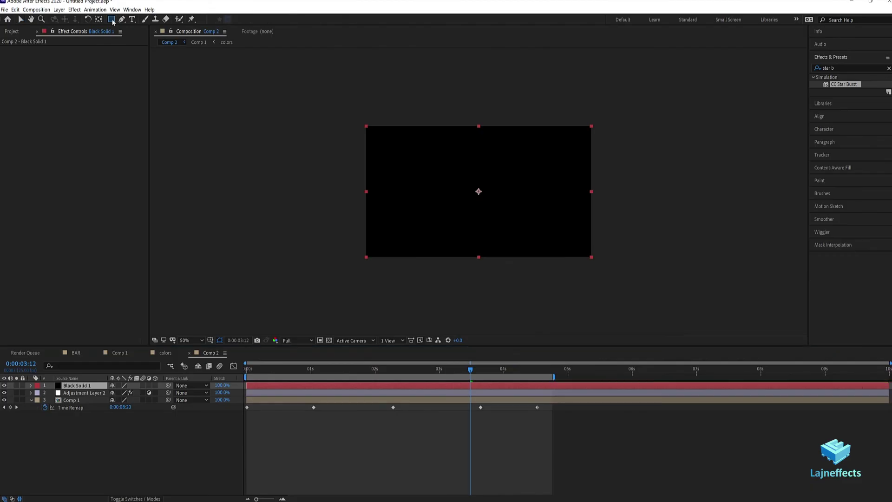
Add an ellipse mask that fills the black solid and reveal its mask properties
left_click_drag(112, 19, 128, 37)
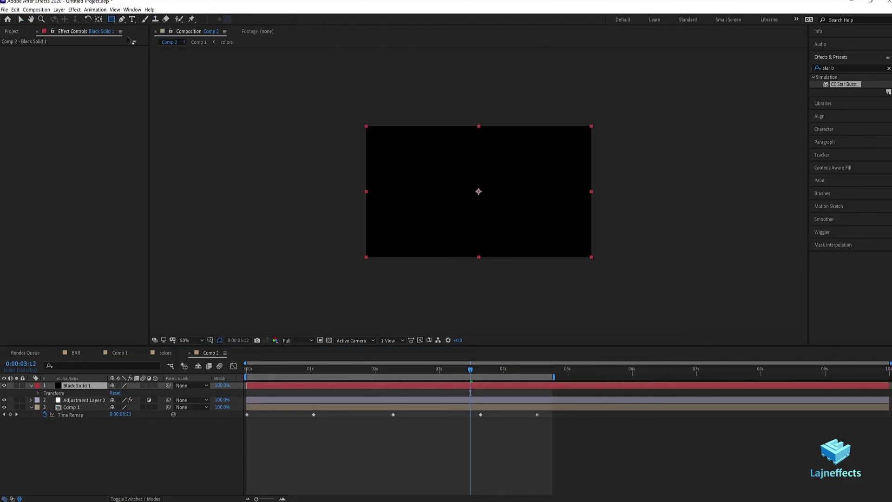
double_click(112, 19)
key("v")
key("m")
key("m")
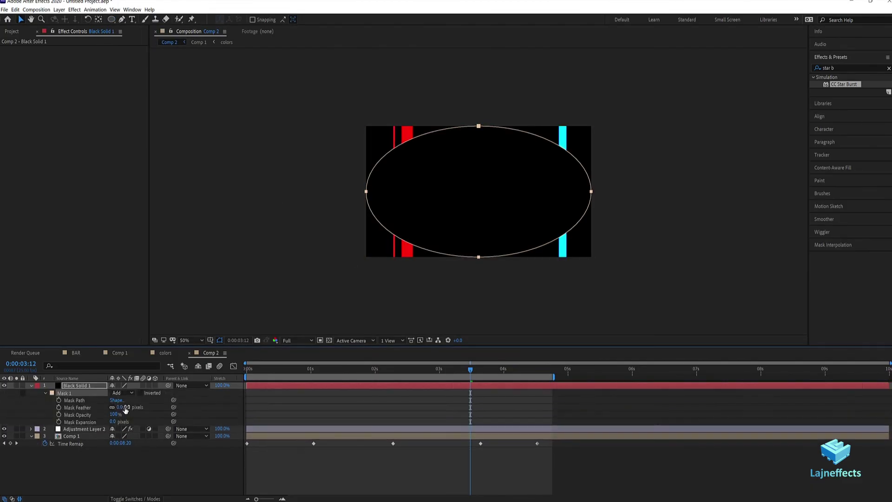
Invert the ellipse mask, set its feather to 510 pixels and expansion to -54 pixels, and check the vignette over the animation
left_click_drag(124, 407, 274, 409)
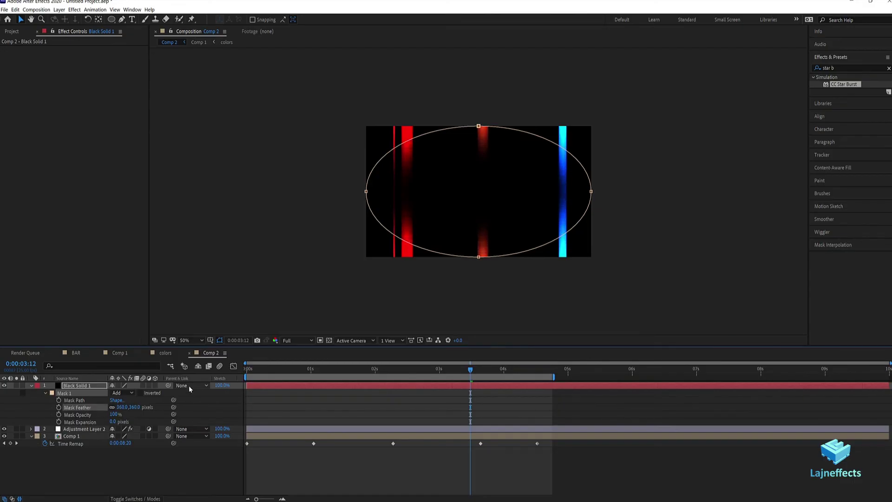
left_click_drag(163, 407, 189, 407)
left_click_drag(112, 422, 83, 422)
left_click_drag(414, 371, 450, 371)
left_click(396, 370)
left_click(470, 370)
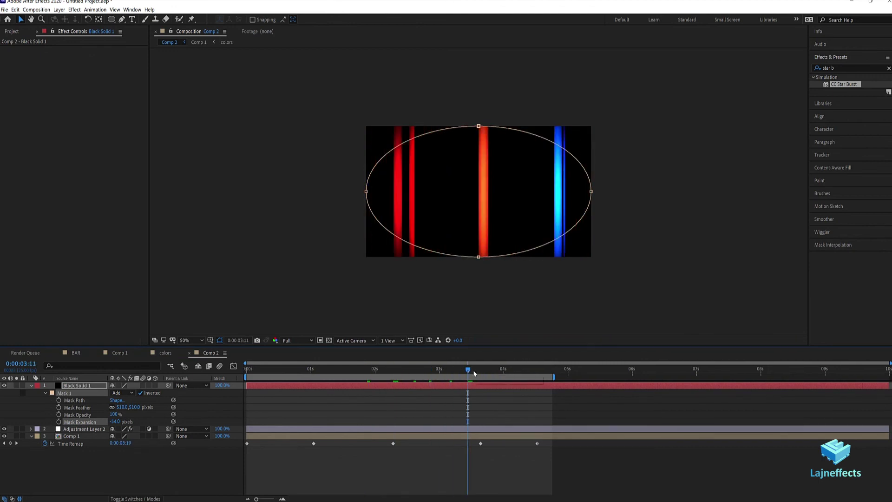
left_click(486, 370)
left_click(431, 369)
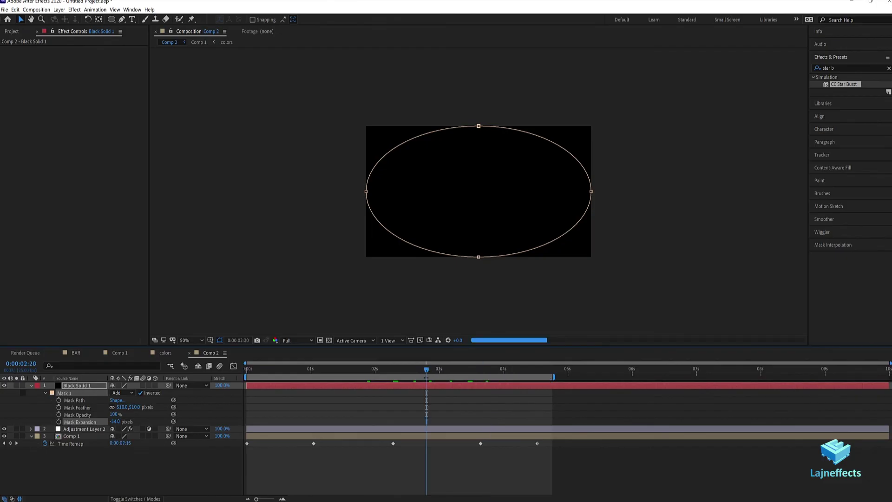
left_click(683, 369)
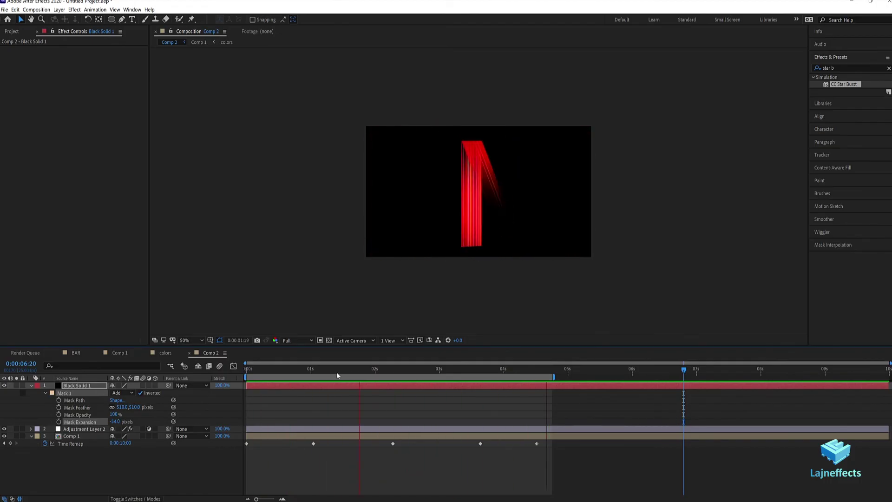
Move the second Time Remap keyframe of the Comp 1 layer earlier, before the one-second mark, and preview the new timing
left_click_drag(313, 444, 292, 448)
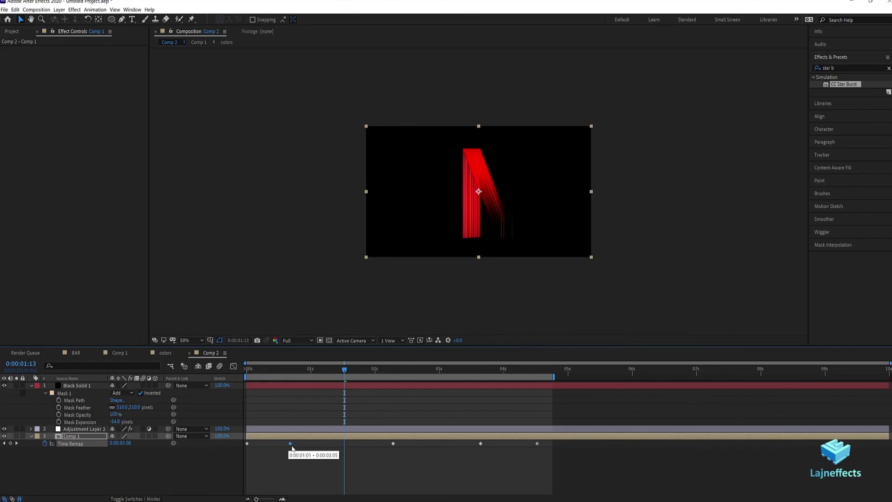
key("space")
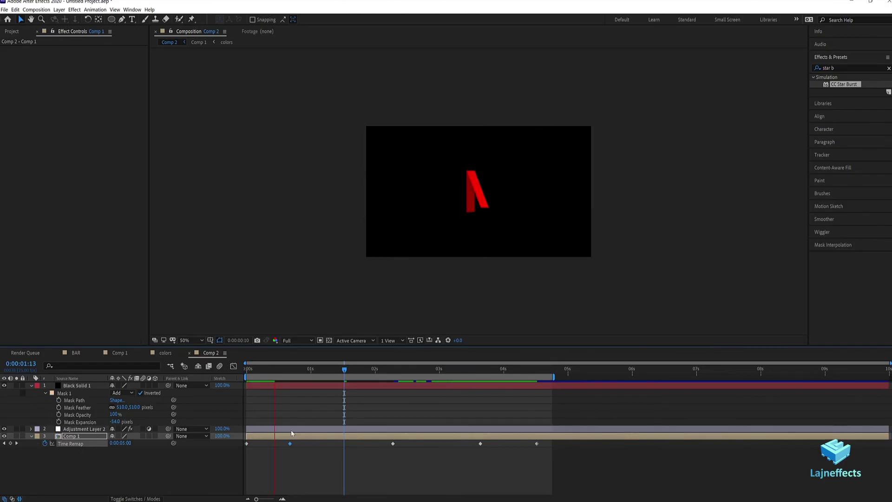